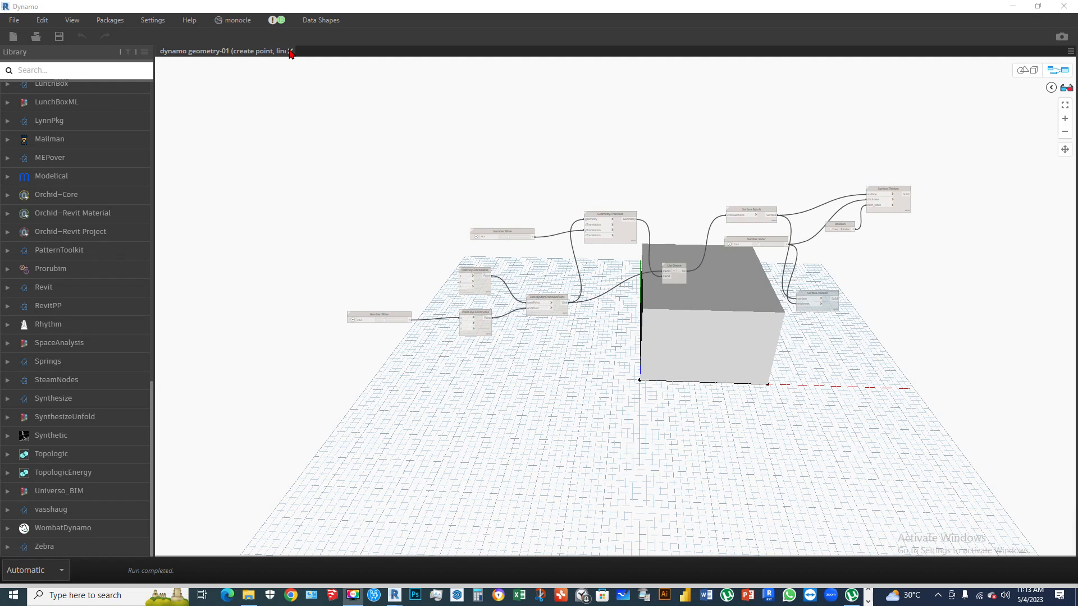
- Close the open geometry graph and create a new blank workspace
left_click(290, 52)
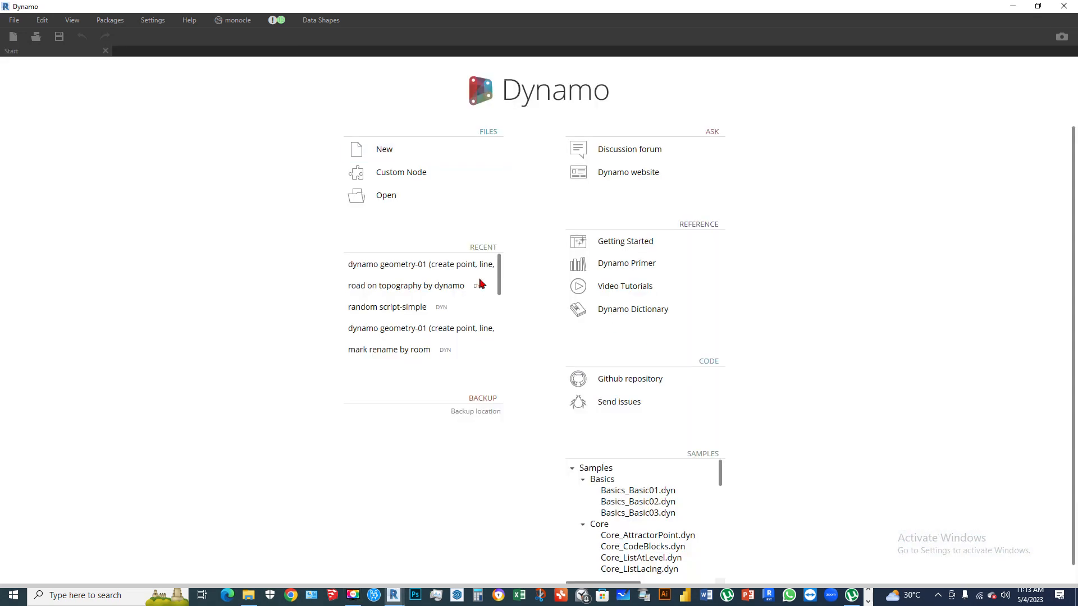
left_click(380, 150)
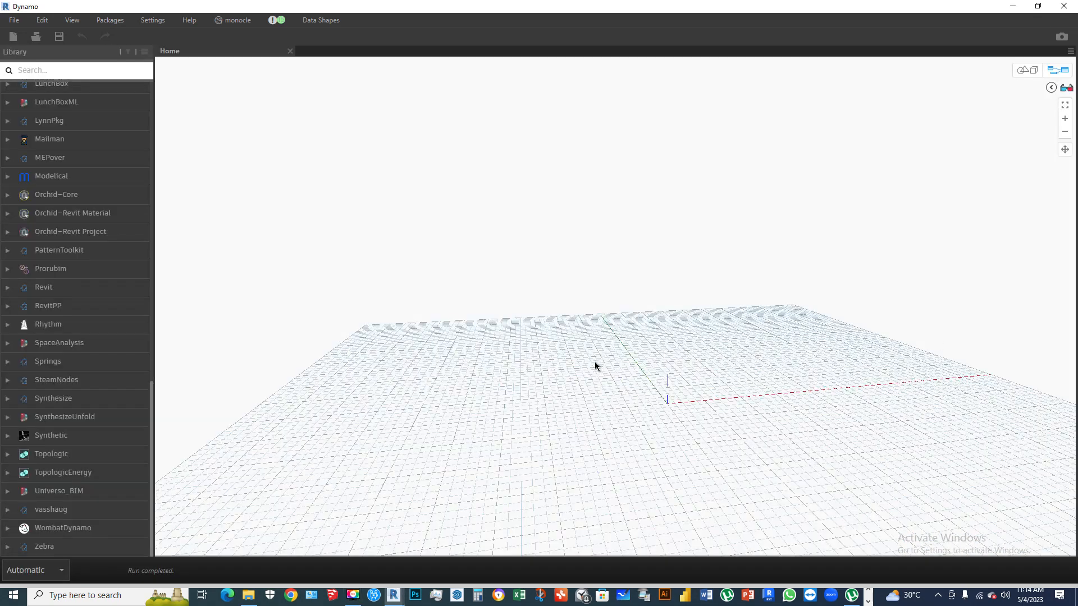
right_click(558, 390)
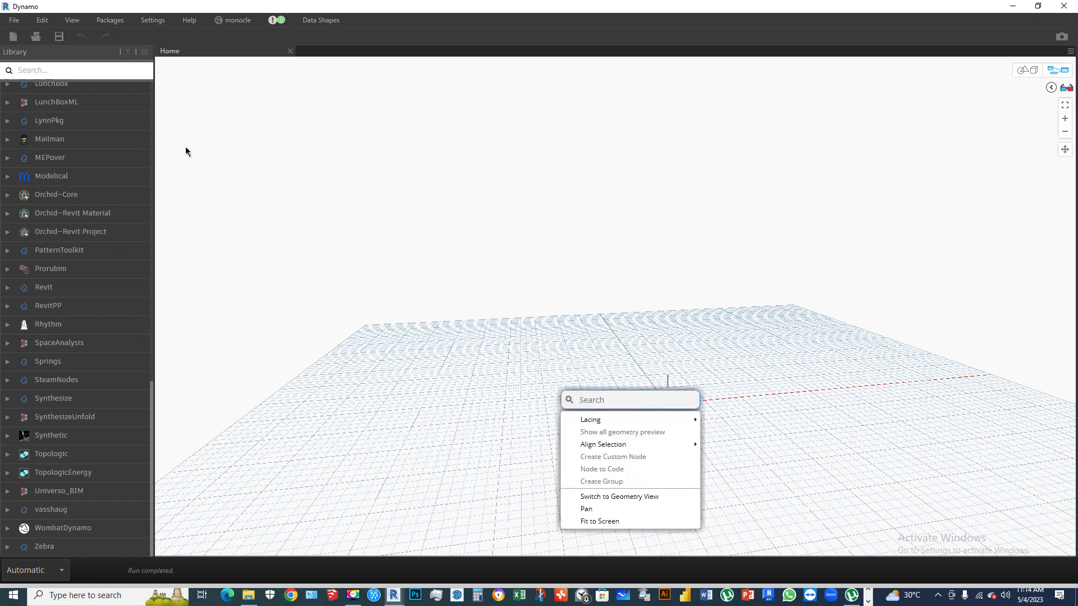
left_click(479, 365)
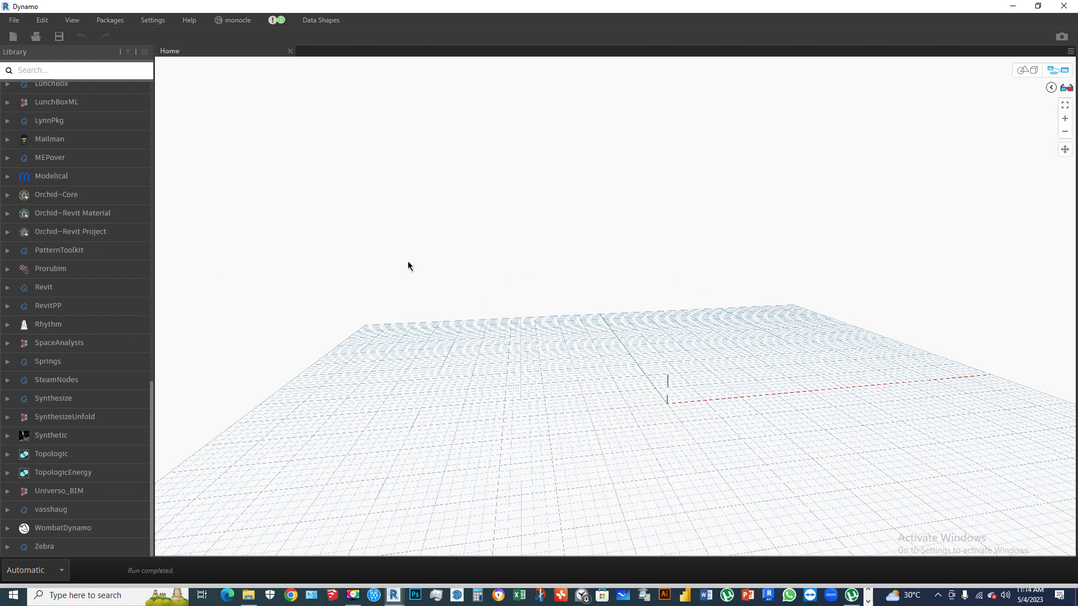
right_click(461, 293)
left_click(464, 264)
right_click(466, 272)
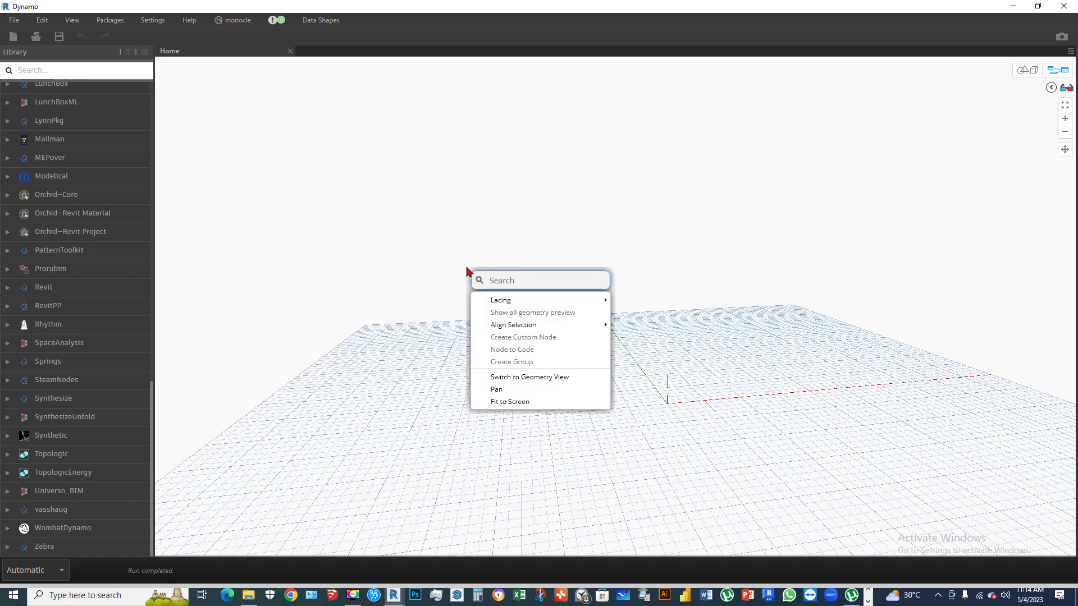
type("rec")
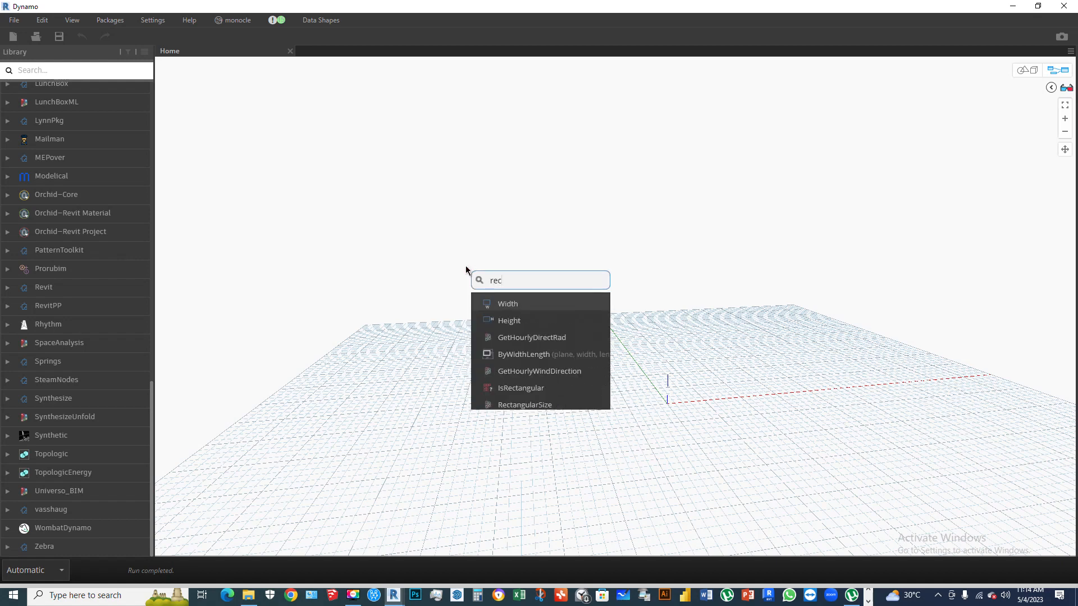
type("tan")
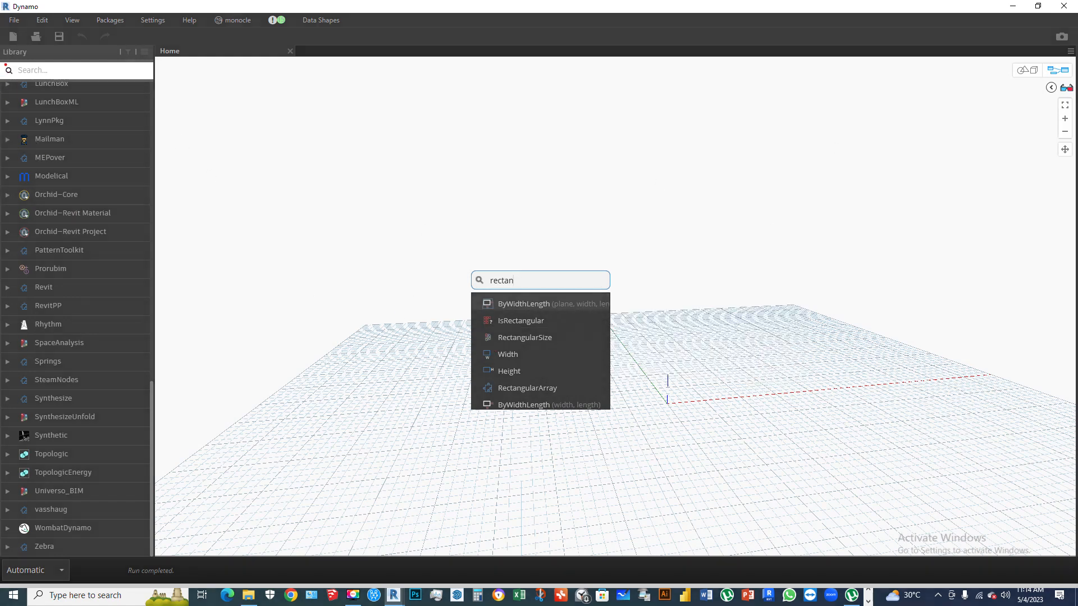
mouse_move(2, 60)
left_mouse_down()
mouse_move(152, 63)
mouse_move(153, 548)
left_mouse_up()
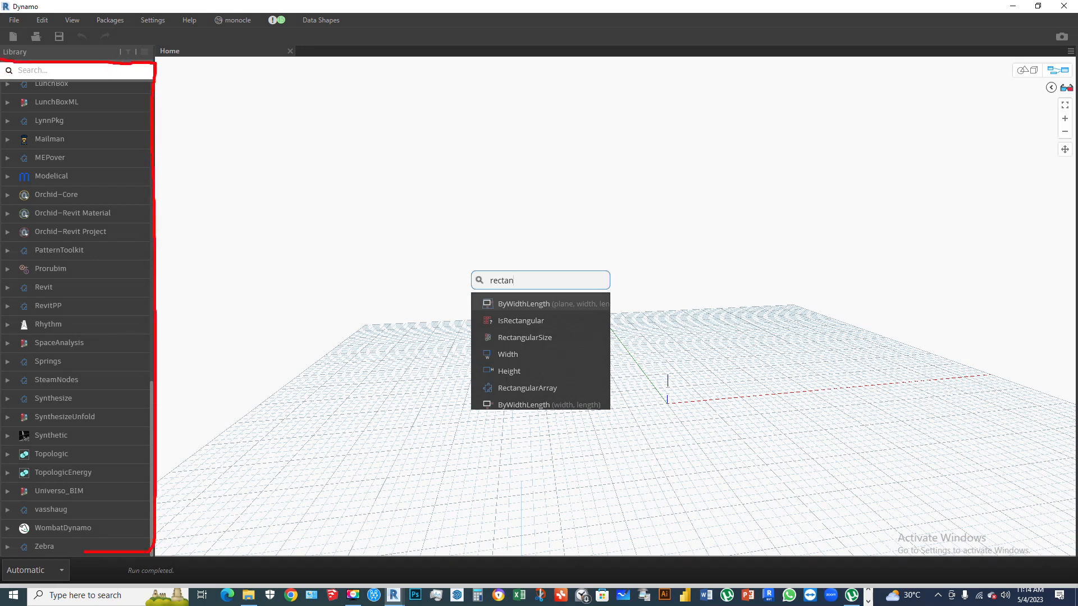
left_click_drag(2, 96, 2, 66)
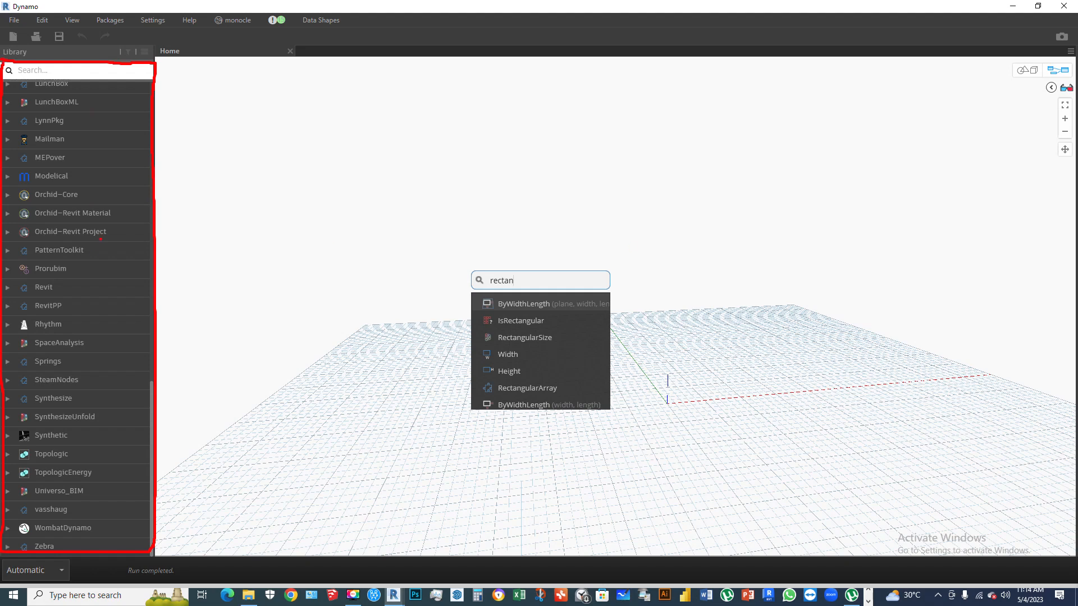
key("Escape")
- Search the node library for "rectangle" and reveal the Rectangle category under the Geometry curves
scroll(69, 205, "up", 6)
scroll(71, 203, "up", 8)
scroll(71, 204, "up", 2)
scroll(67, 193, "down", 4)
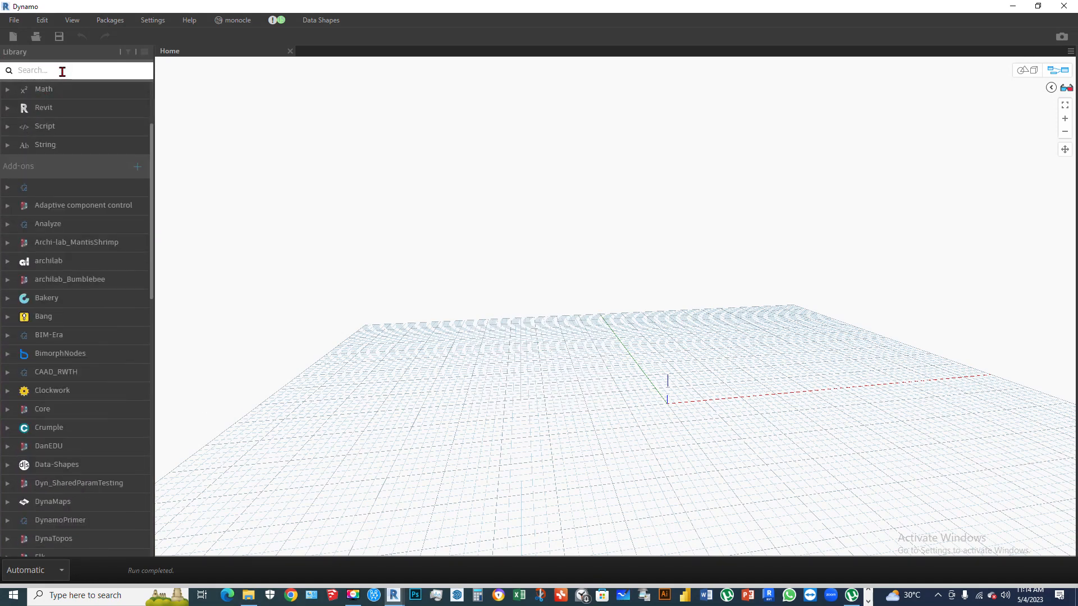
scroll(60, 222, "up", 6)
scroll(68, 219, "down", 3)
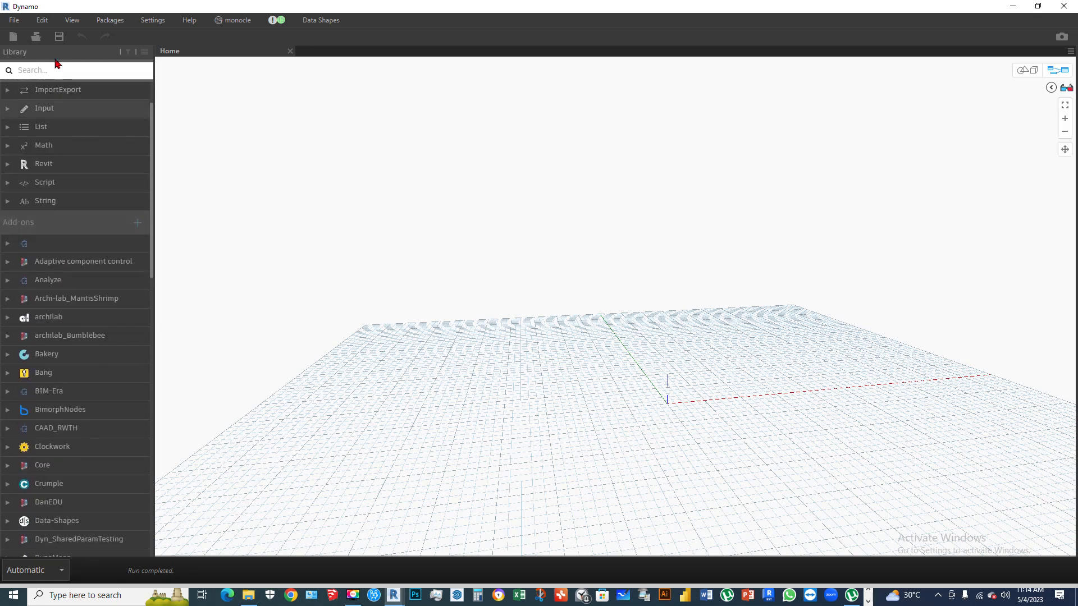
left_click(53, 70)
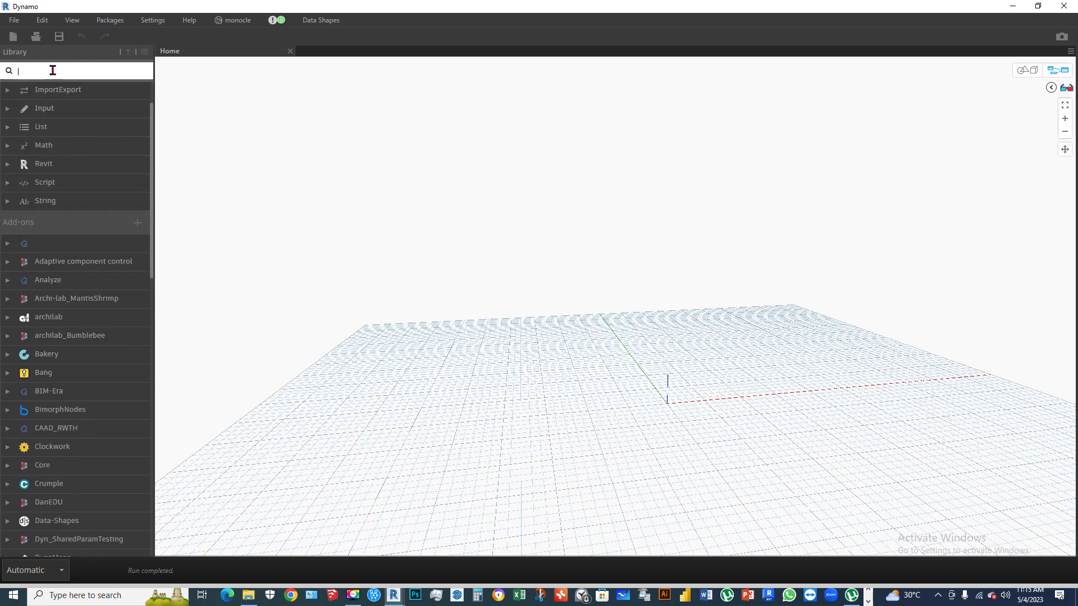
type("rectan")
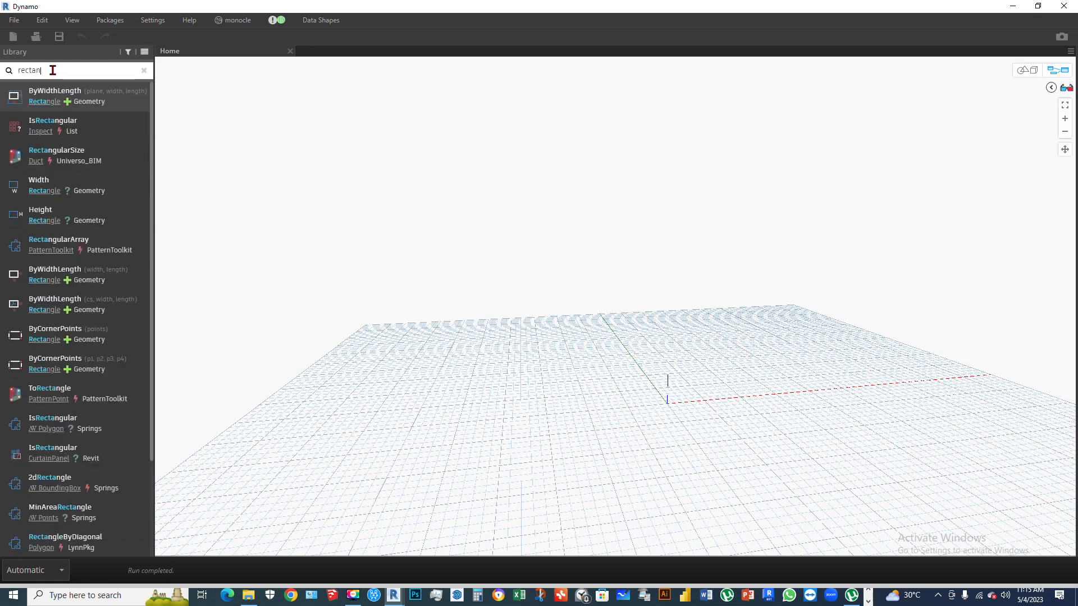
type("gle")
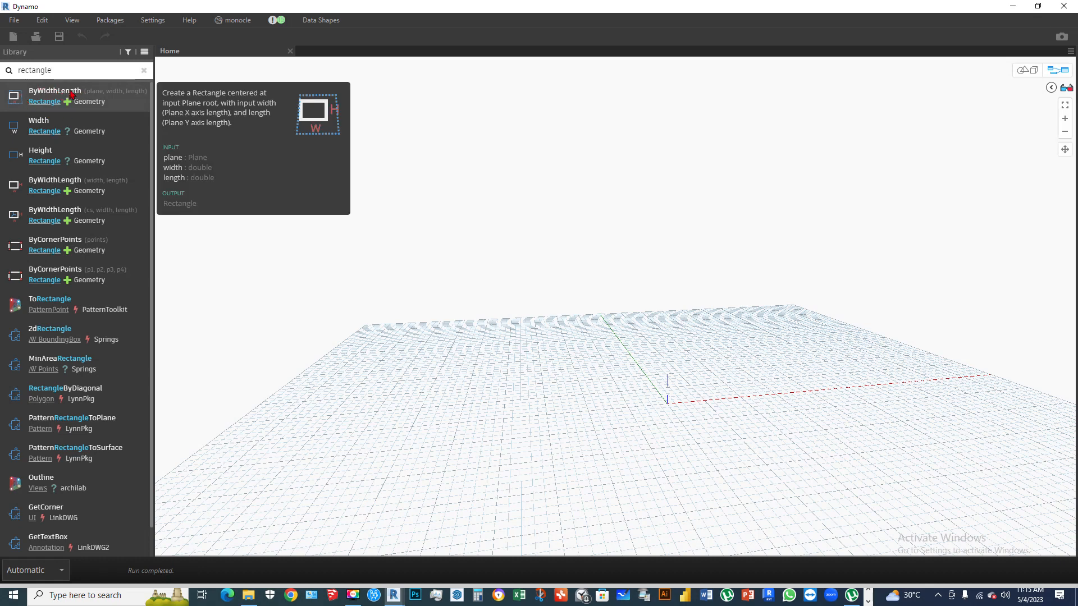
left_click(42, 103)
scroll(77, 445, "up", 10)
scroll(72, 424, "up", 15)
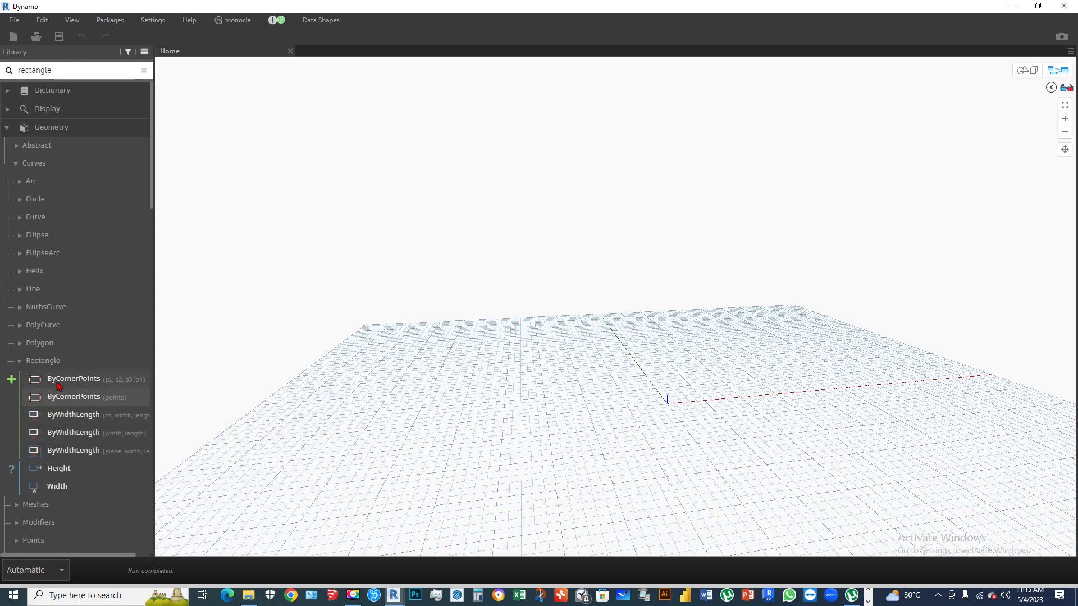
- Try out the Rectangle.ByCornerPoints node with inputs p1 to p4 on the canvas, and delete it
mouse_move(59, 383)
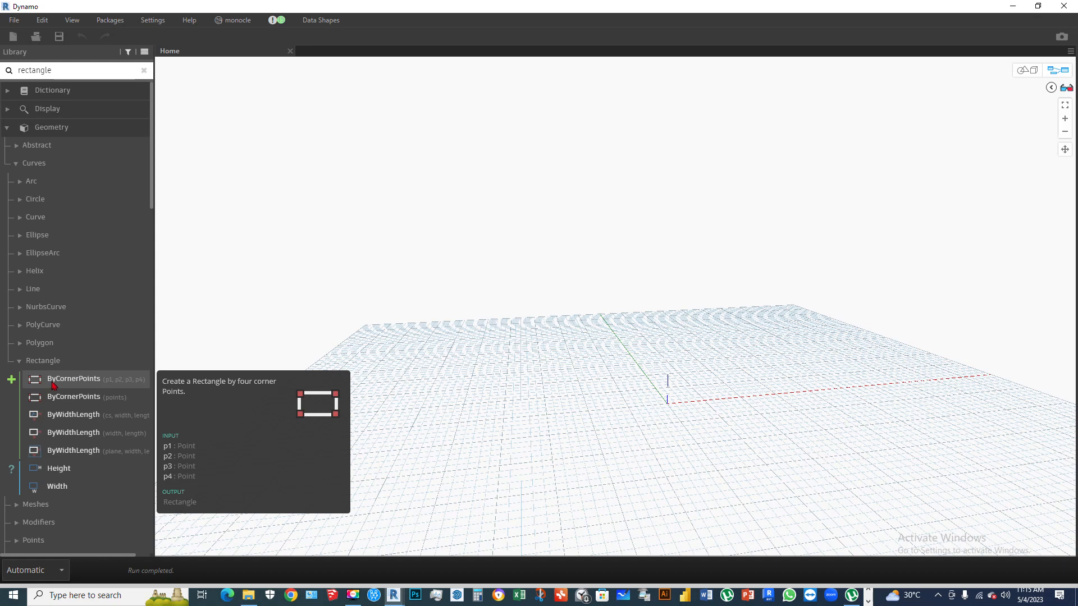
left_click(75, 384)
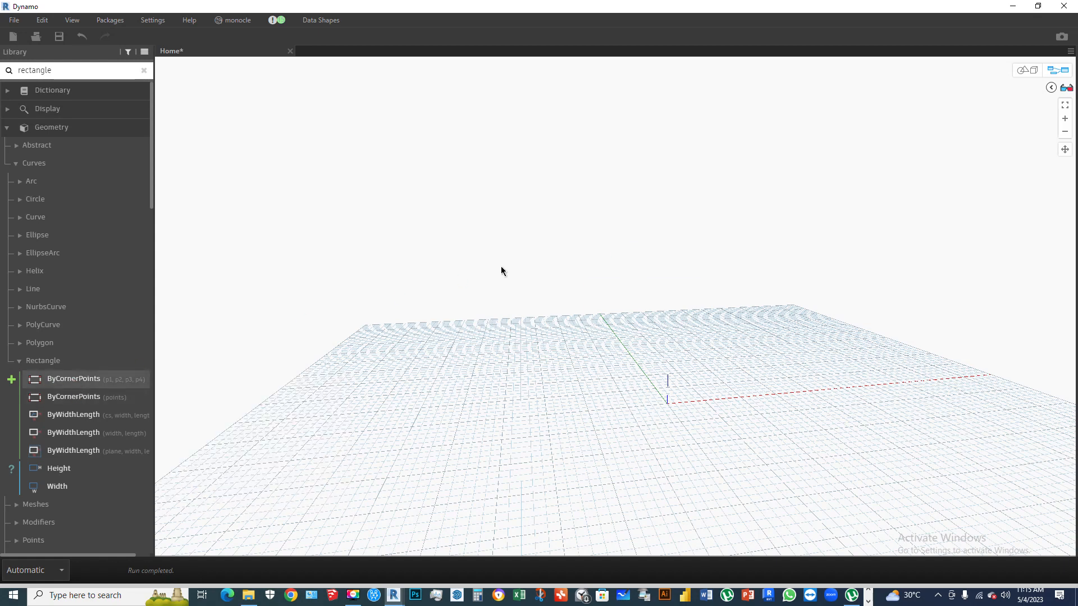
left_click_drag(629, 290, 531, 193)
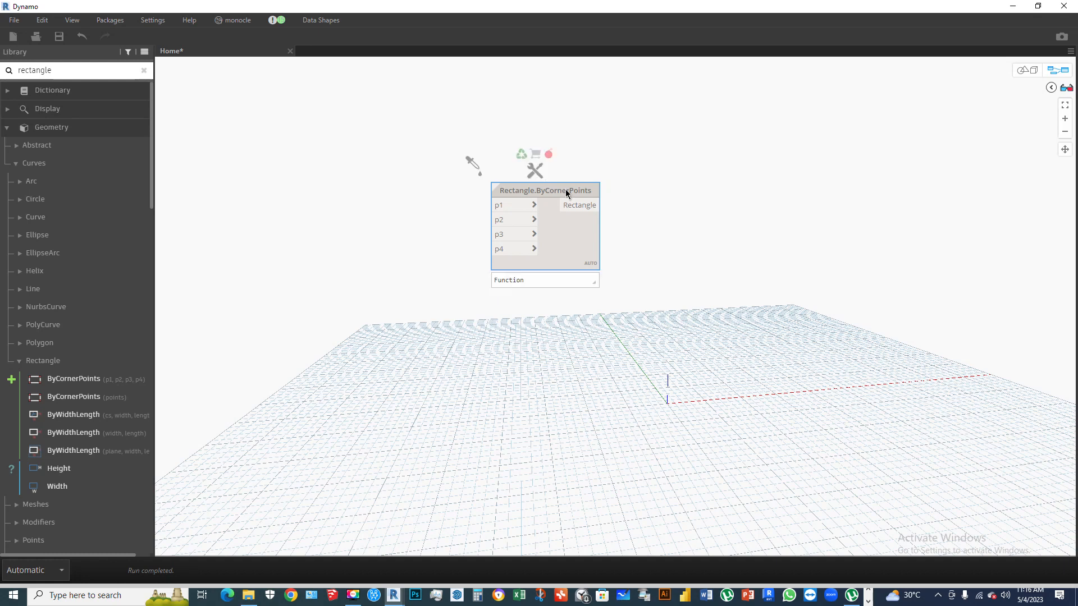
key("Delete")
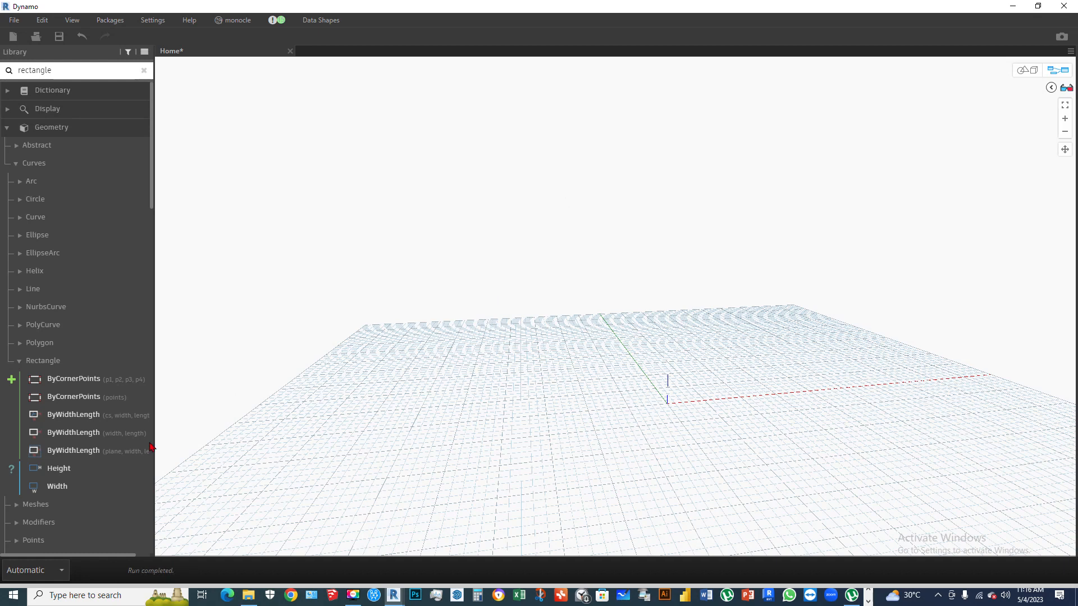
- Place the Rectangle.ByWidthLength nodes with and without a plane input, delete the plane-based one, and position the width-and-length node above the grid
left_click(66, 451)
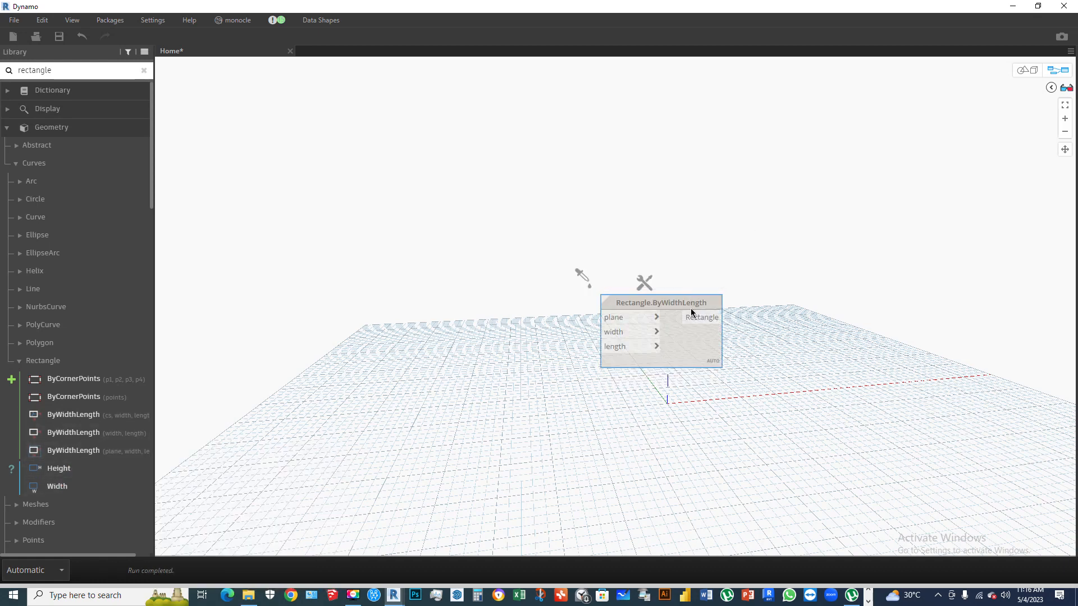
left_click_drag(692, 313, 515, 198)
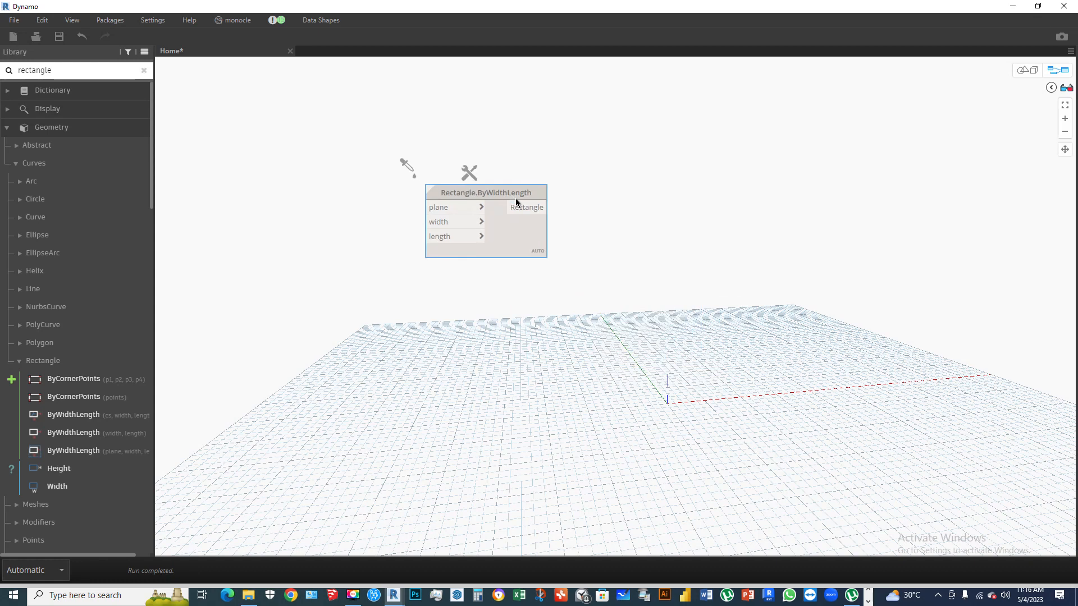
left_click(76, 436)
left_click_drag(533, 193, 489, 192)
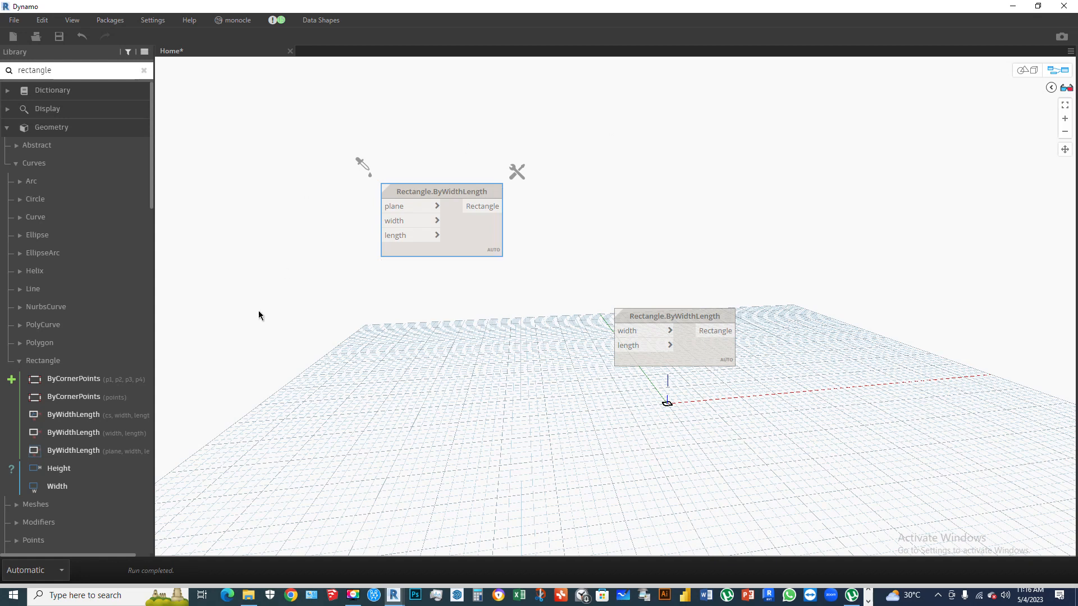
left_click_drag(470, 199, 515, 206)
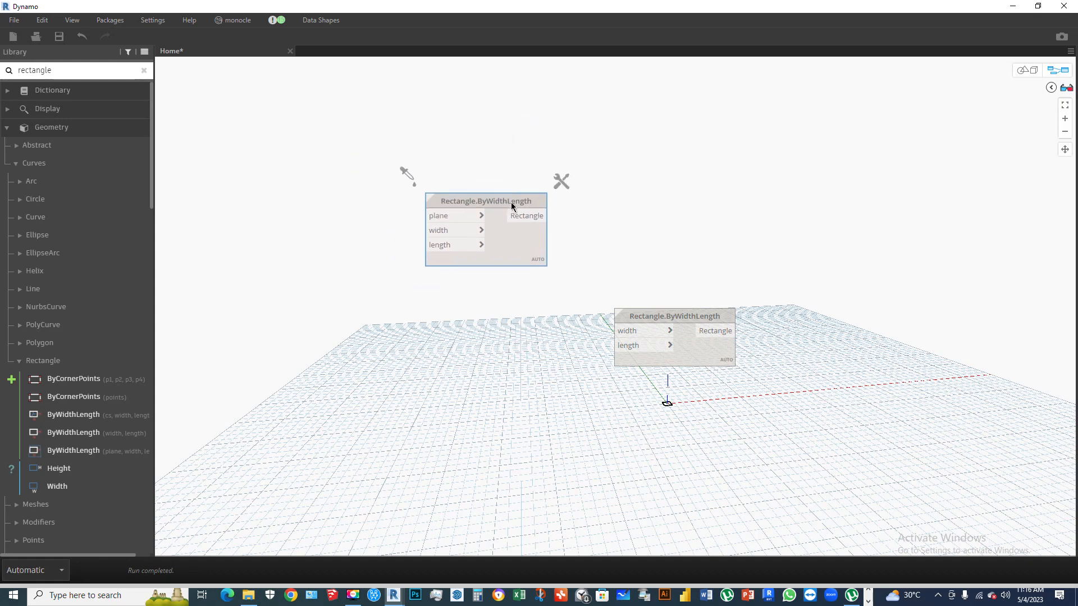
key("Delete")
left_click_drag(687, 316, 570, 209)
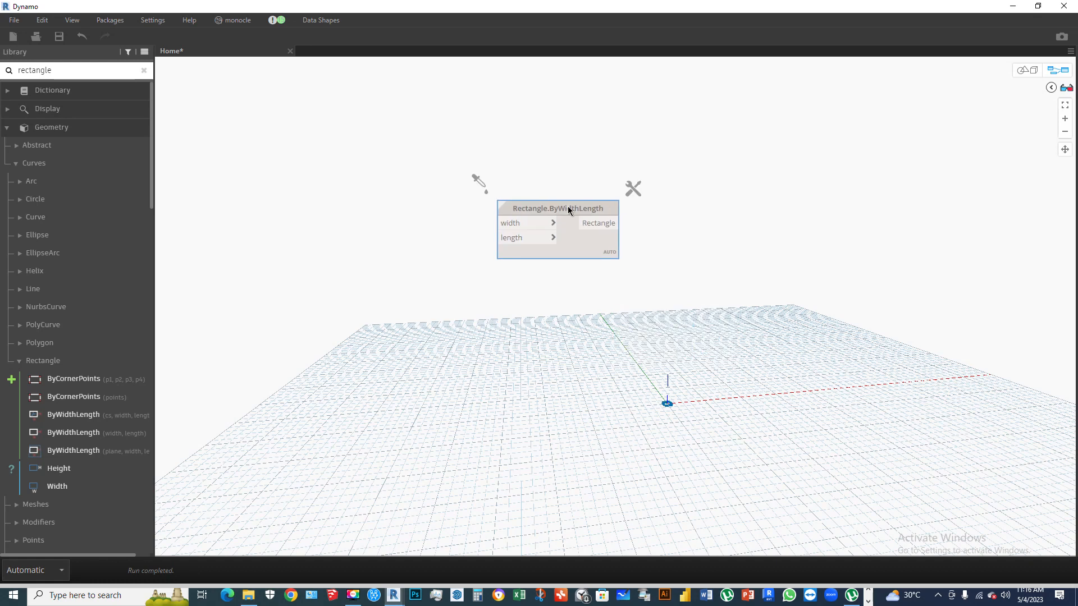
- Examine the default rectangle at the origin up close in the 3D geometry view, and return to the graph view
left_click(1029, 70)
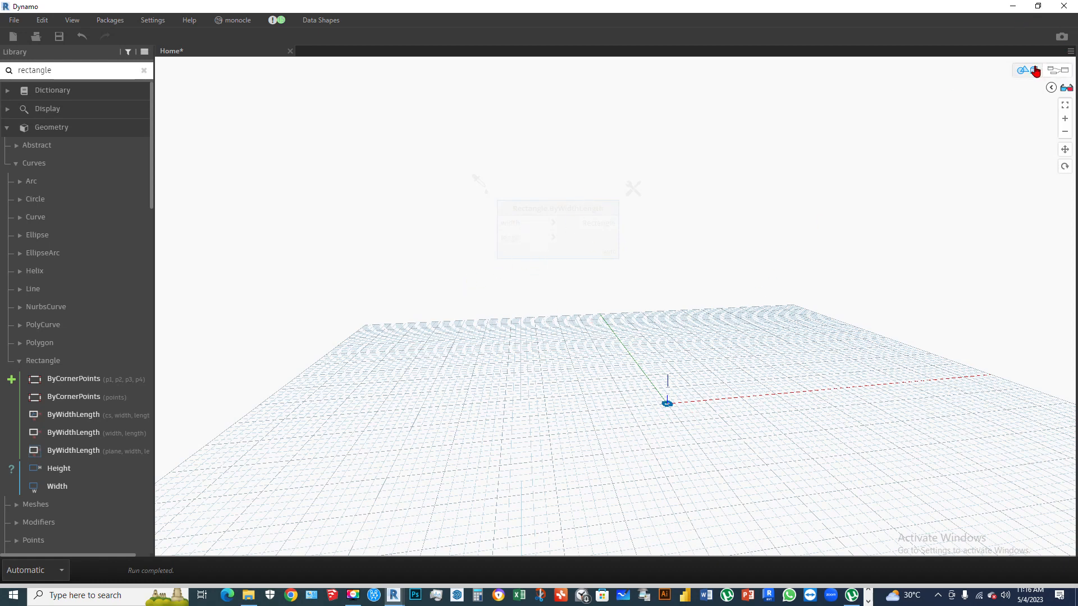
left_click(1057, 70)
right_click(721, 447)
key("Escape")
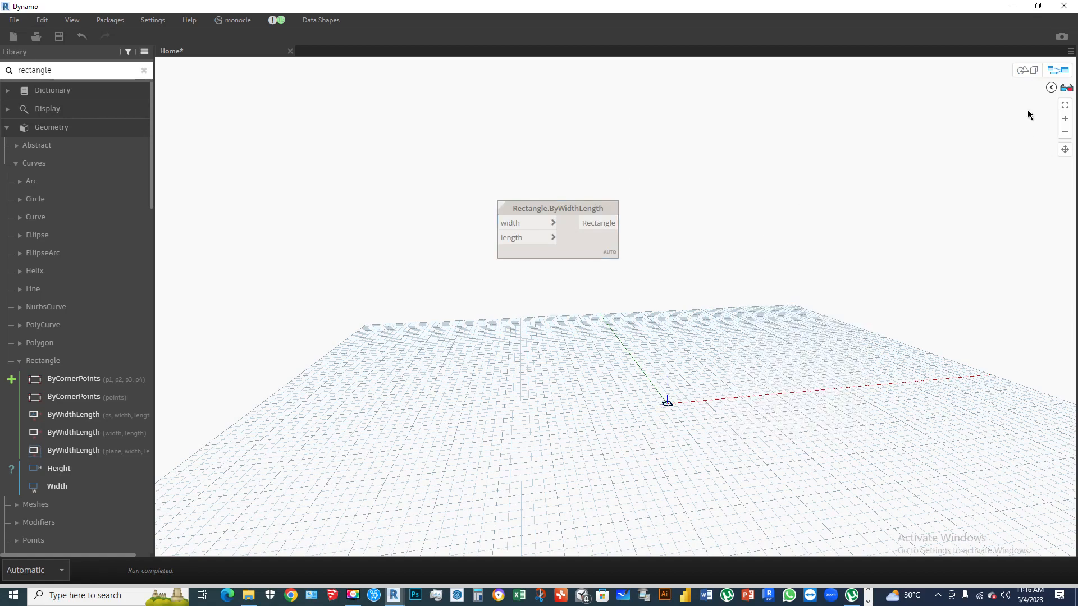
left_click(1026, 69)
right_click_drag(718, 395, 702, 404)
scroll(702, 404, "up", 3)
middle_click_drag(702, 403, 569, 253)
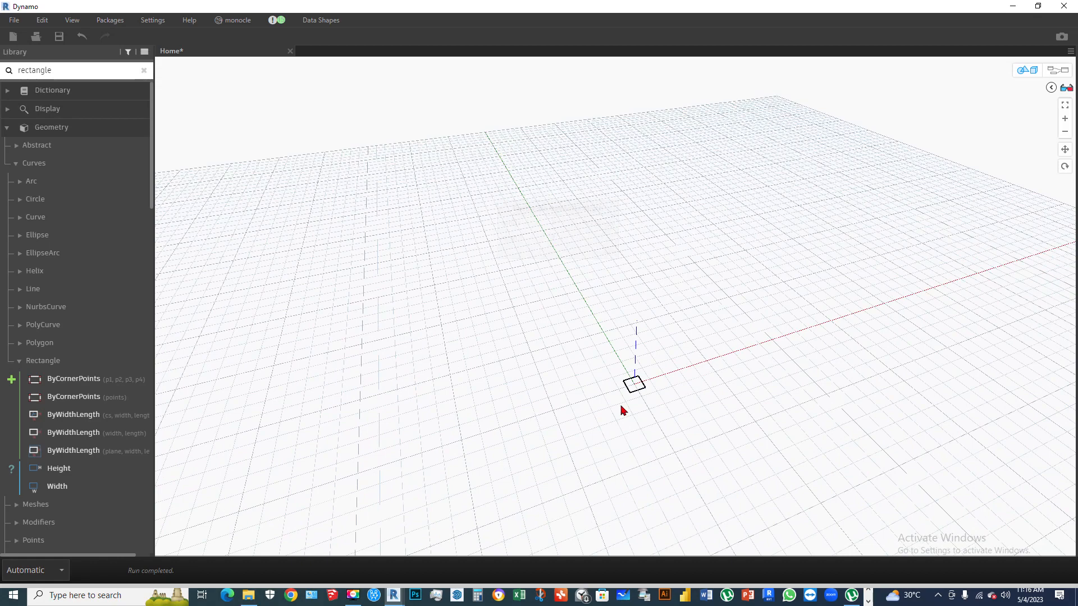
scroll(620, 405, "up", 2)
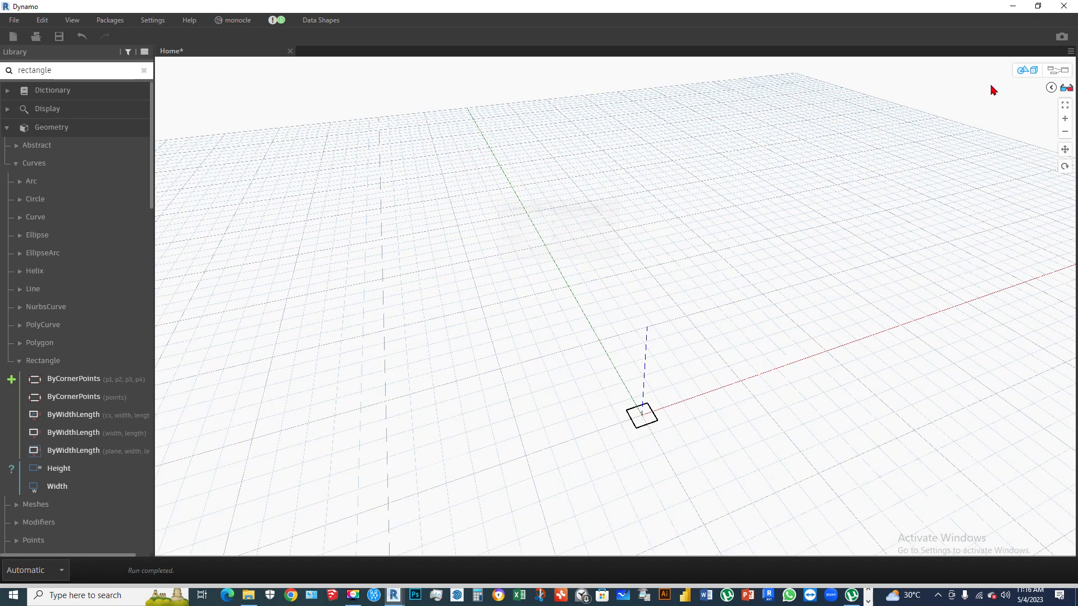
left_click(1058, 69)
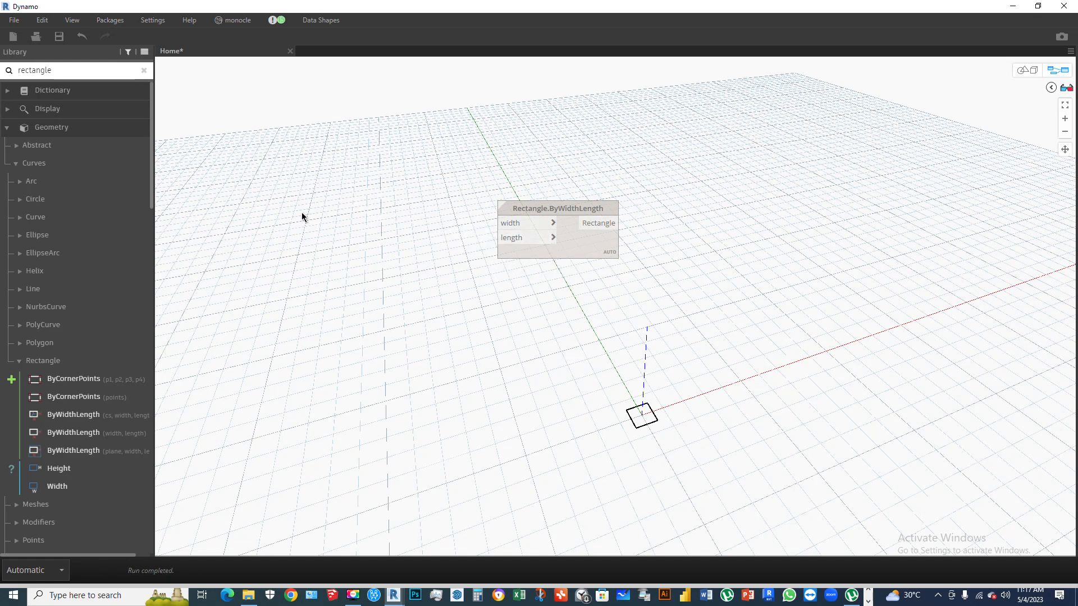
- Search the node library for "slider" and reveal the Number Slider node in the Basic input category
right_click(272, 202)
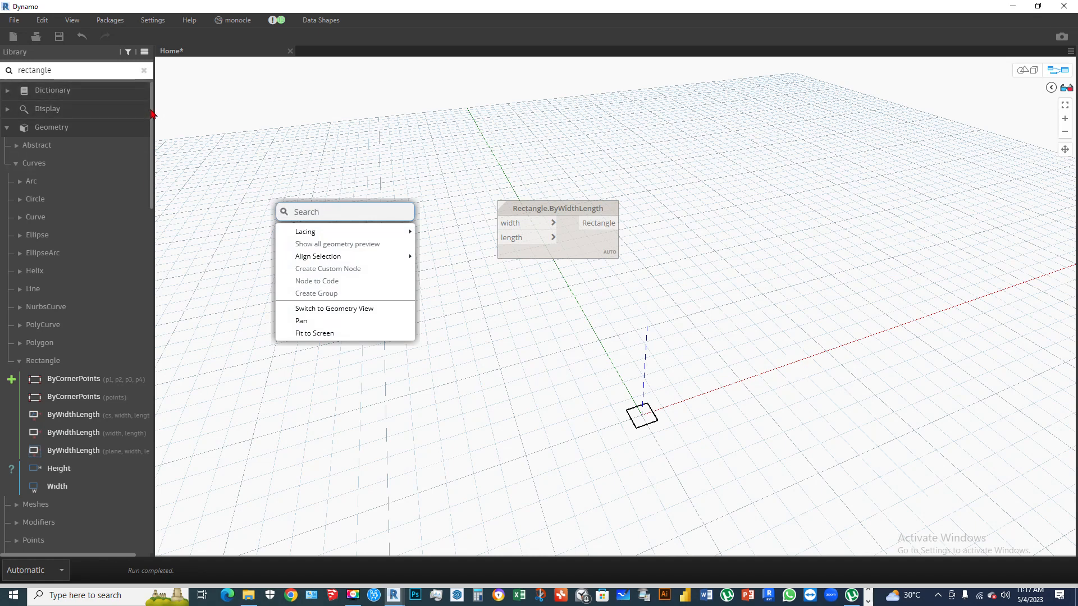
left_click_drag(99, 70, 2, 75)
type("slider")
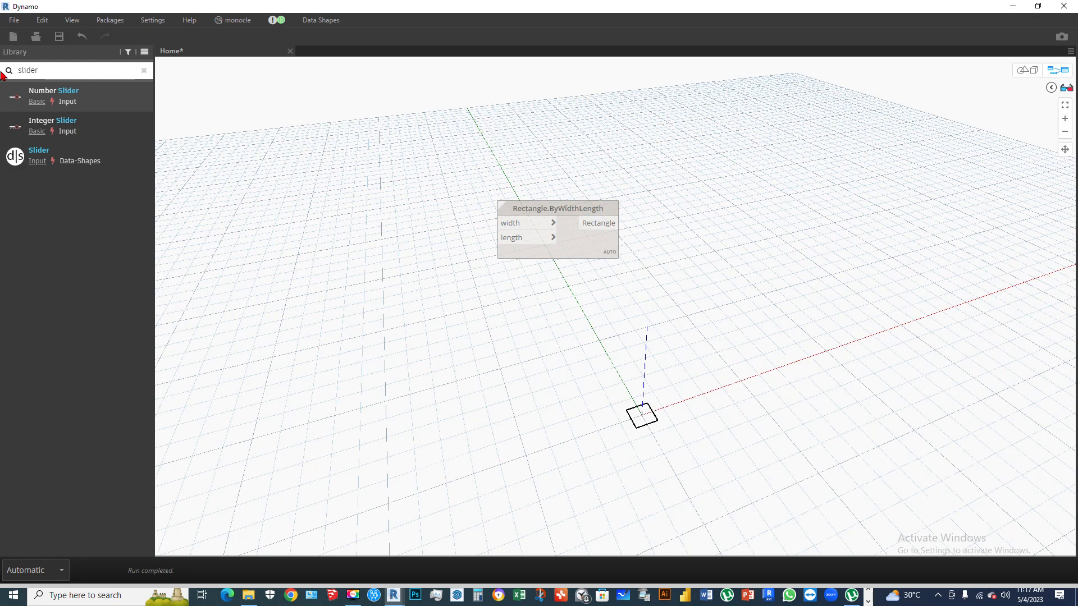
left_click(40, 104)
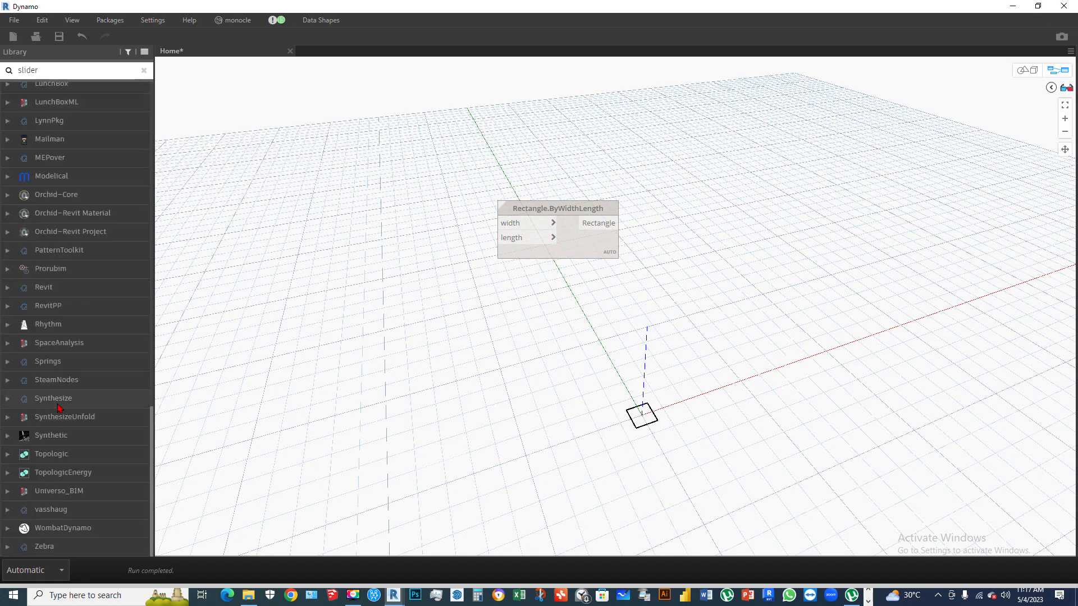
scroll(51, 247, "up", 10)
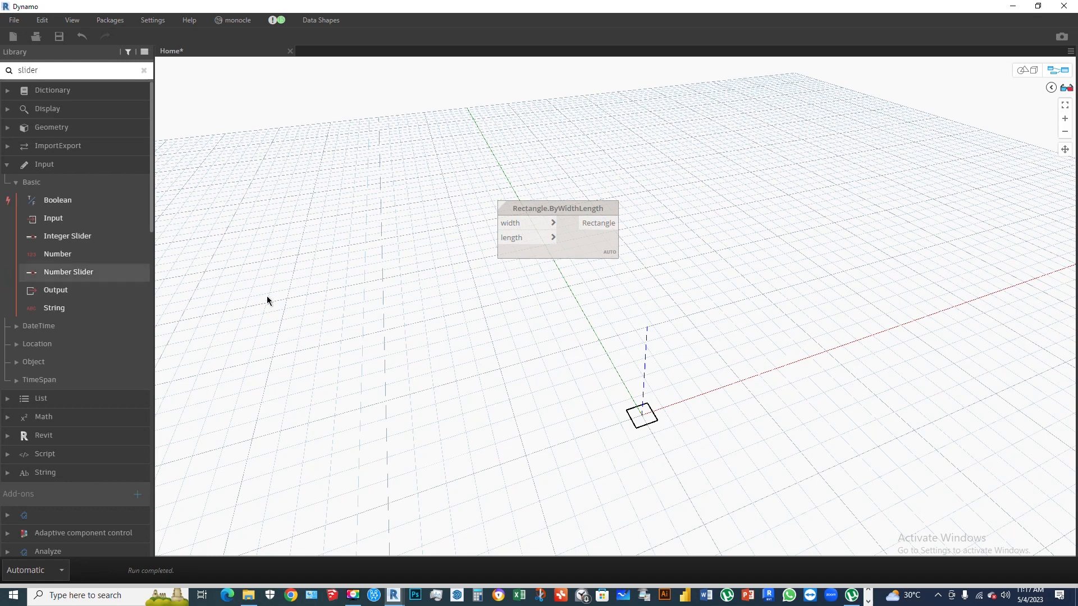
- Add a Number Slider node beside the Rectangle.ByWidthLength node and connect its output to the width input
right_click(320, 208)
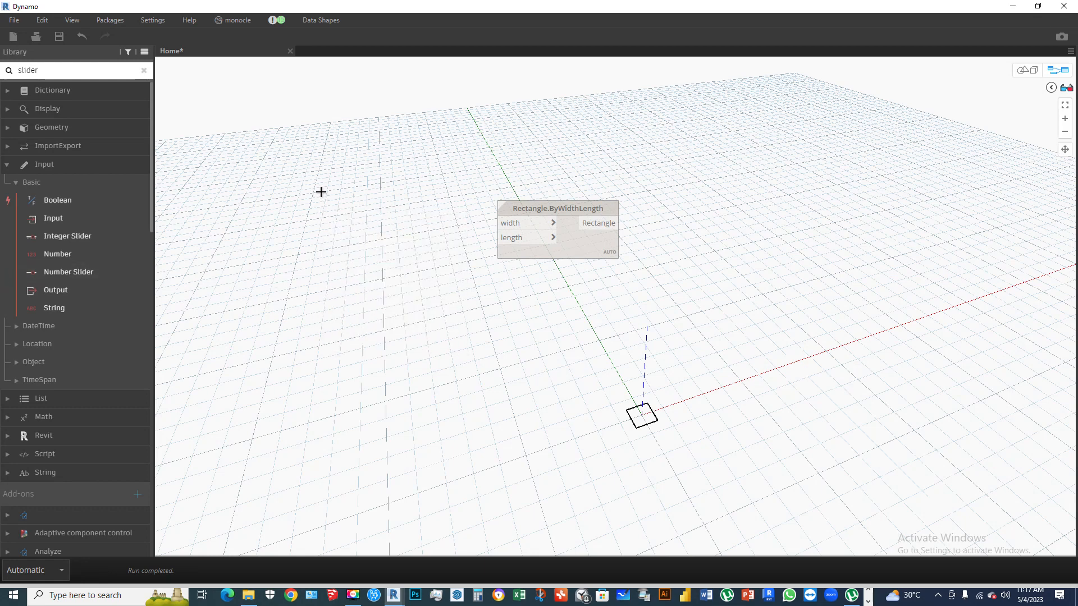
right_click(320, 213)
left_click(343, 178)
right_click(301, 275)
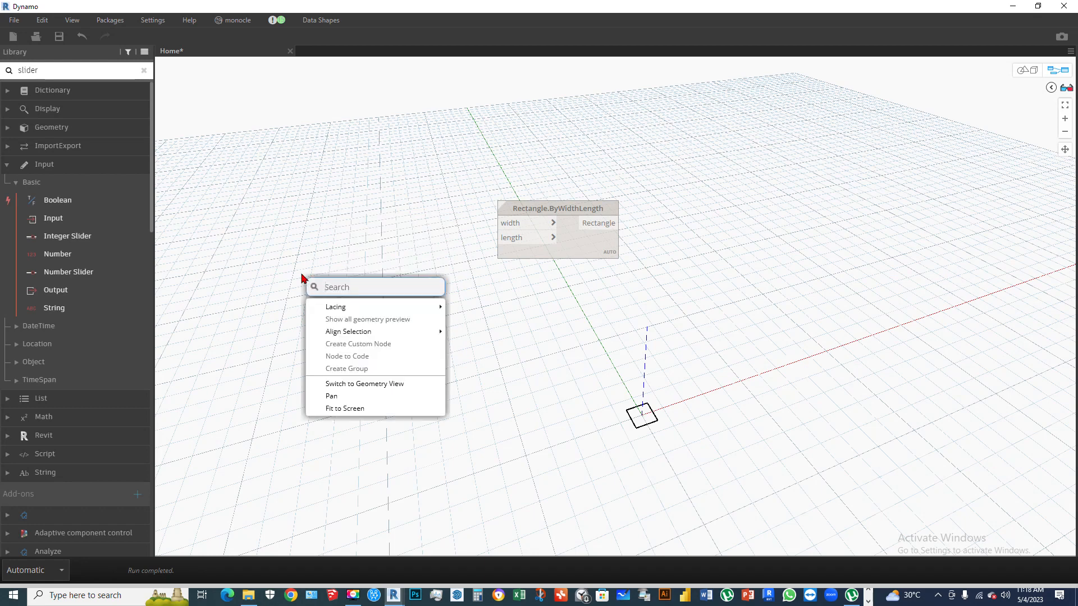
type("slider")
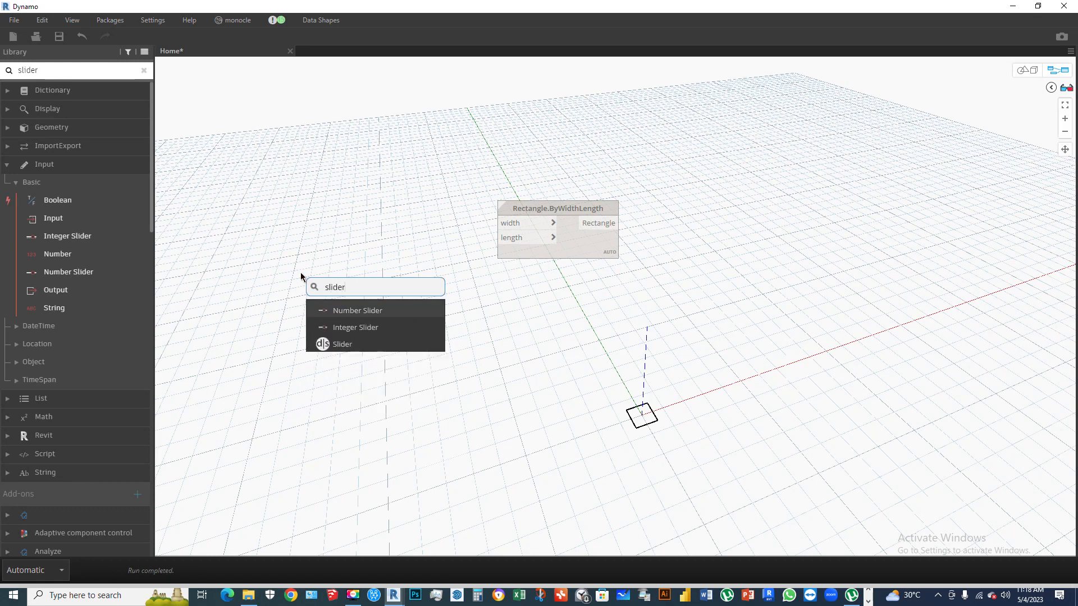
left_click(354, 311)
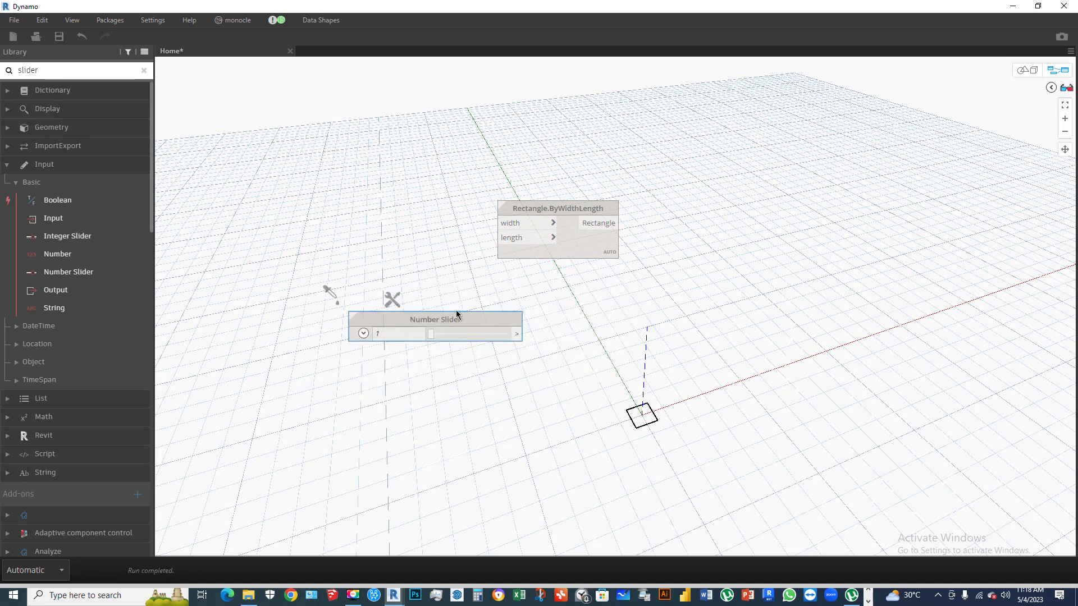
left_click_drag(350, 196, 336, 171)
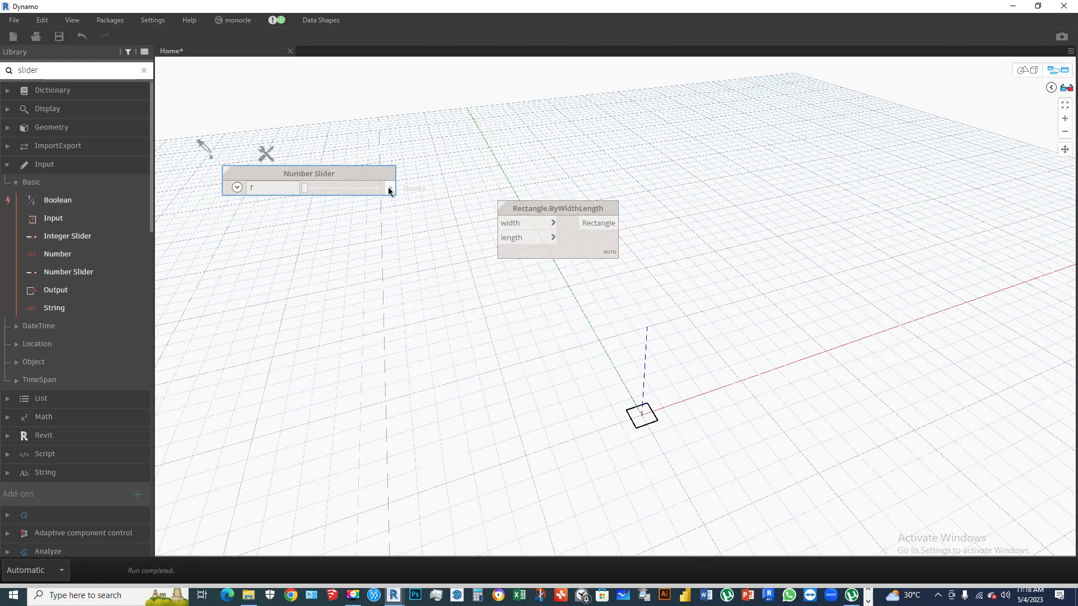
left_click(390, 190)
left_click(516, 222)
- Duplicate the Number Slider node below the first one and connect the copy to the rectangle's length input
left_click_drag(343, 170, 343, 171)
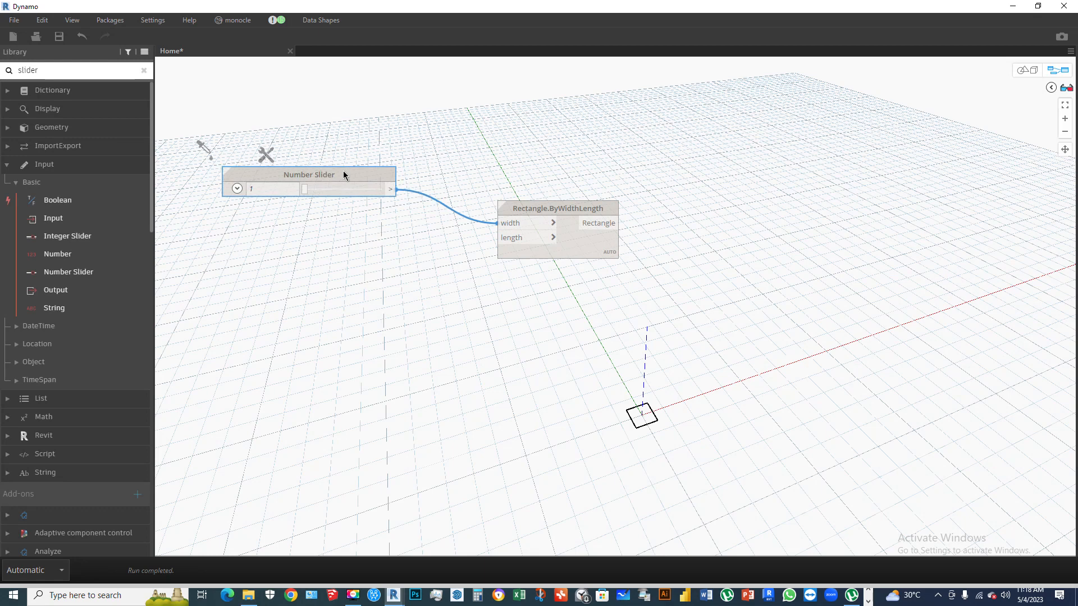
left_click_drag(342, 171, 339, 271, "ctrl")
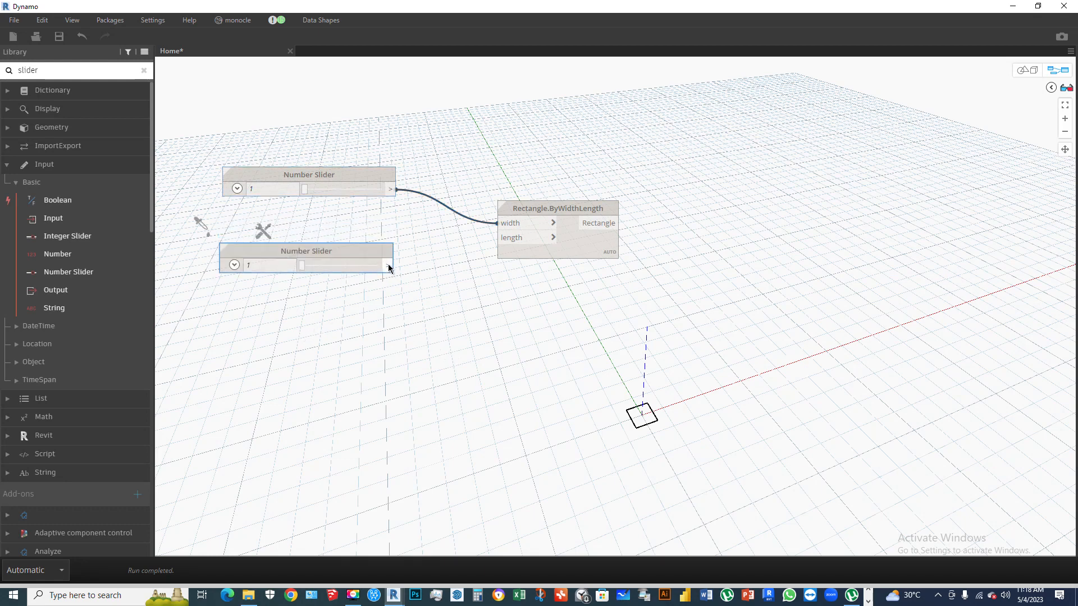
left_click_drag(390, 267, 513, 240)
- Set the length slider to 10.5 and the width slider to 13.6, and move the rectangle node closer to the sliders
left_click_drag(303, 270, 312, 270)
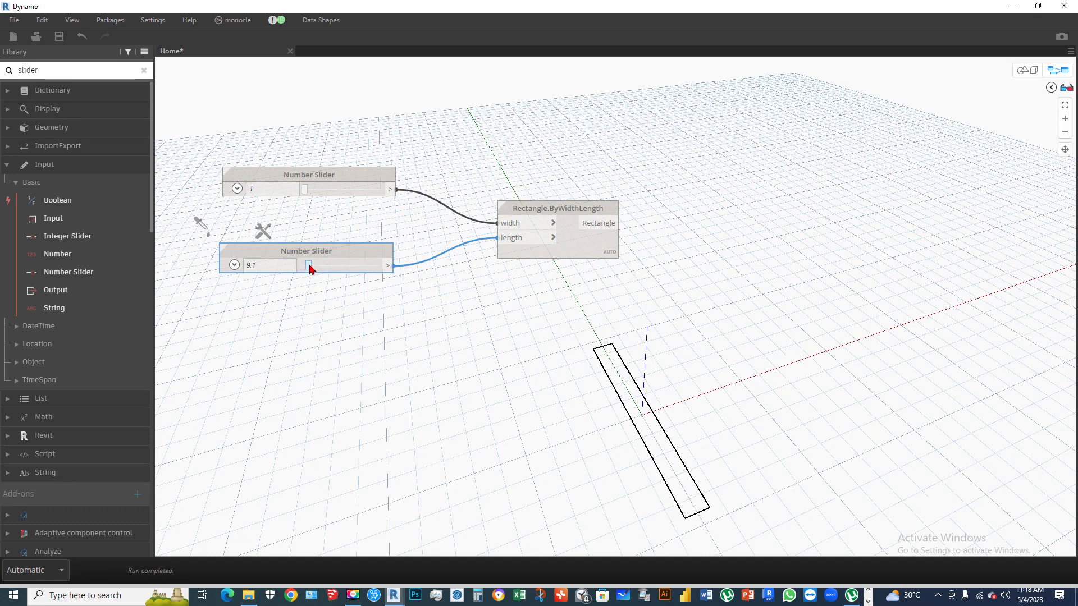
left_click_drag(310, 269, 312, 270)
mouse_move(306, 190)
left_mouse_down()
mouse_move(325, 195)
mouse_move(316, 198)
left_mouse_up()
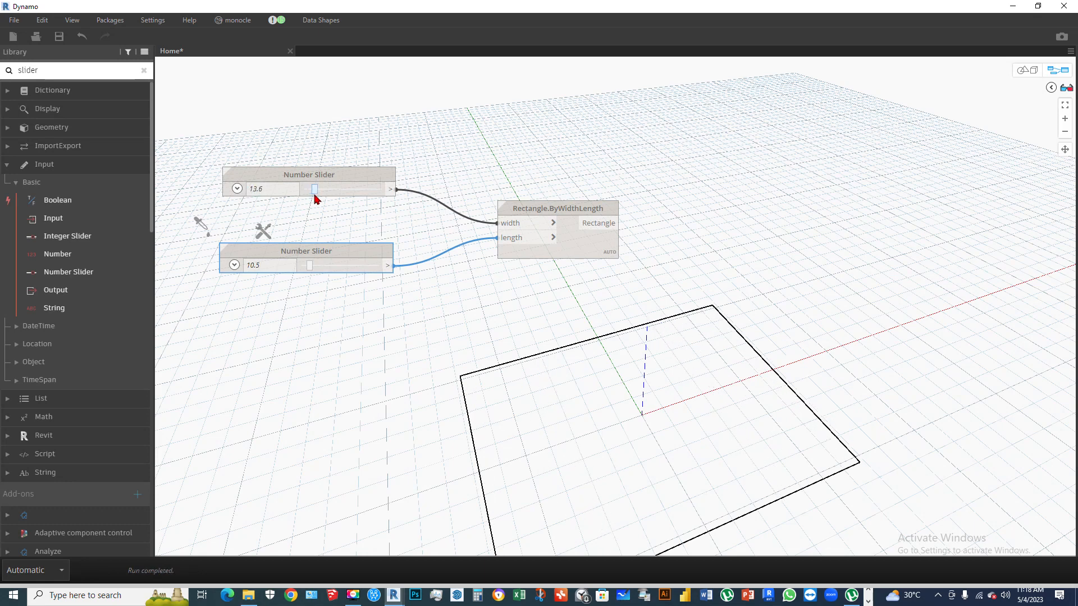
left_click_drag(605, 211, 569, 212)
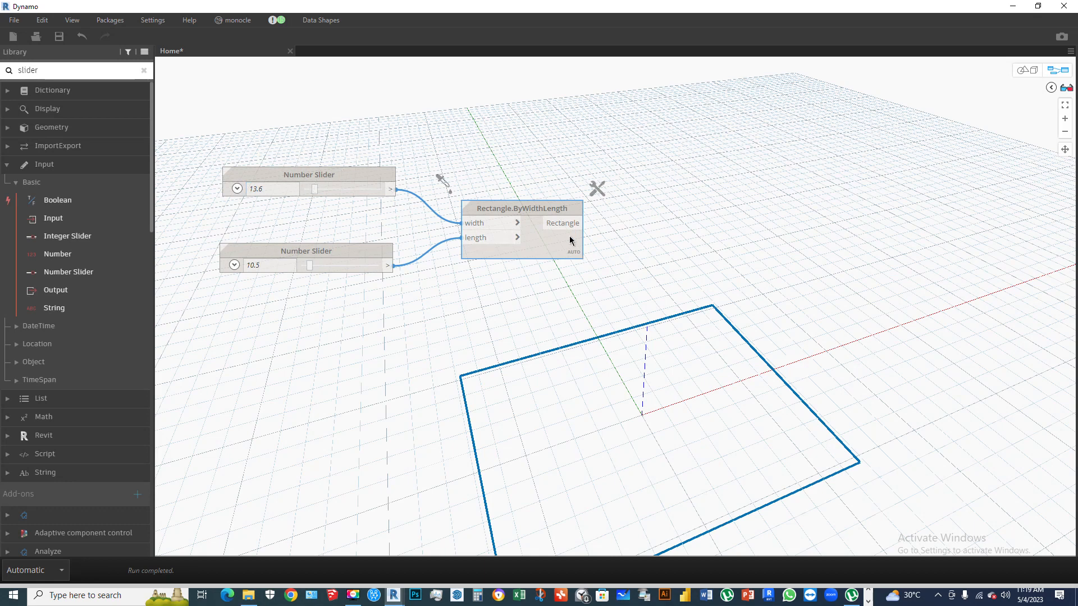
scroll(343, 197, "up", 1)
scroll(342, 201, "down", 4)
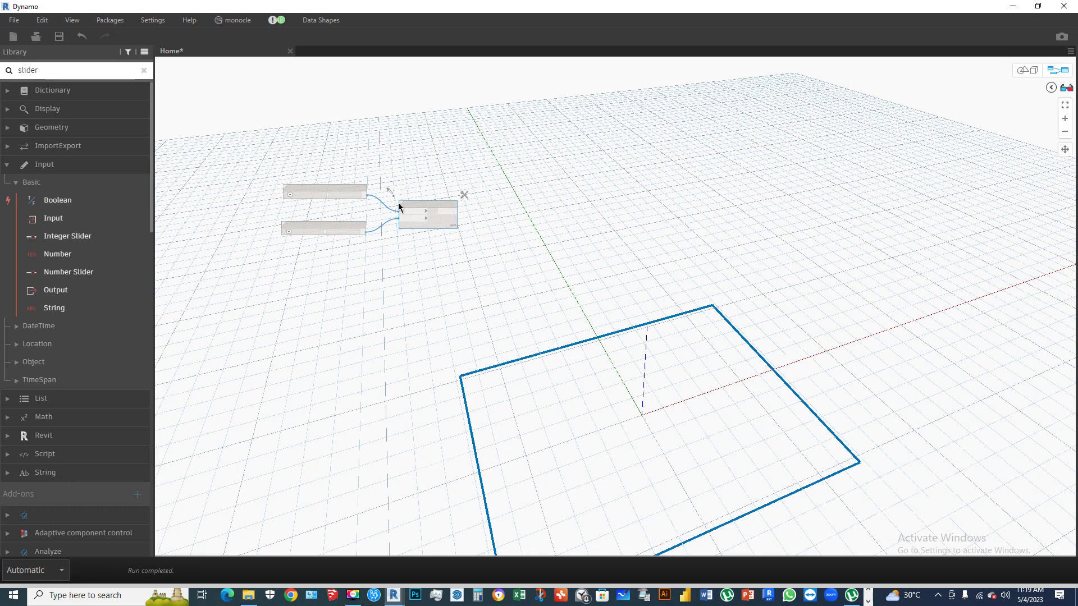
scroll(400, 206, "up", 4)
scroll(624, 219, "down", 4)
scroll(566, 279, "up", 1)
scroll(467, 176, "up", 2)
scroll(538, 214, "down", 2)
scroll(471, 152, "up", 3)
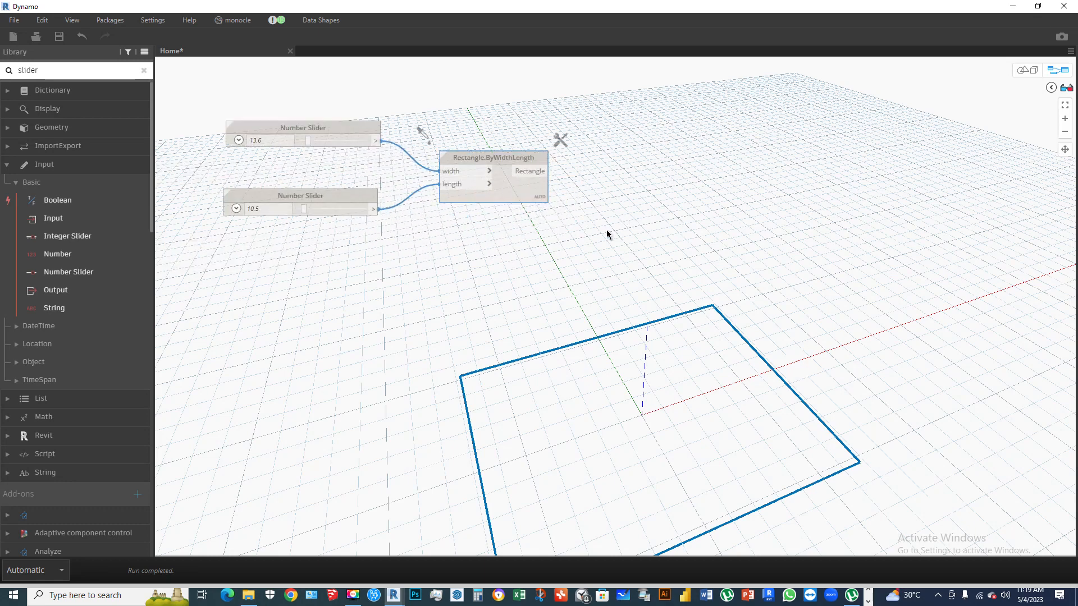
scroll(452, 157, "down", 2)
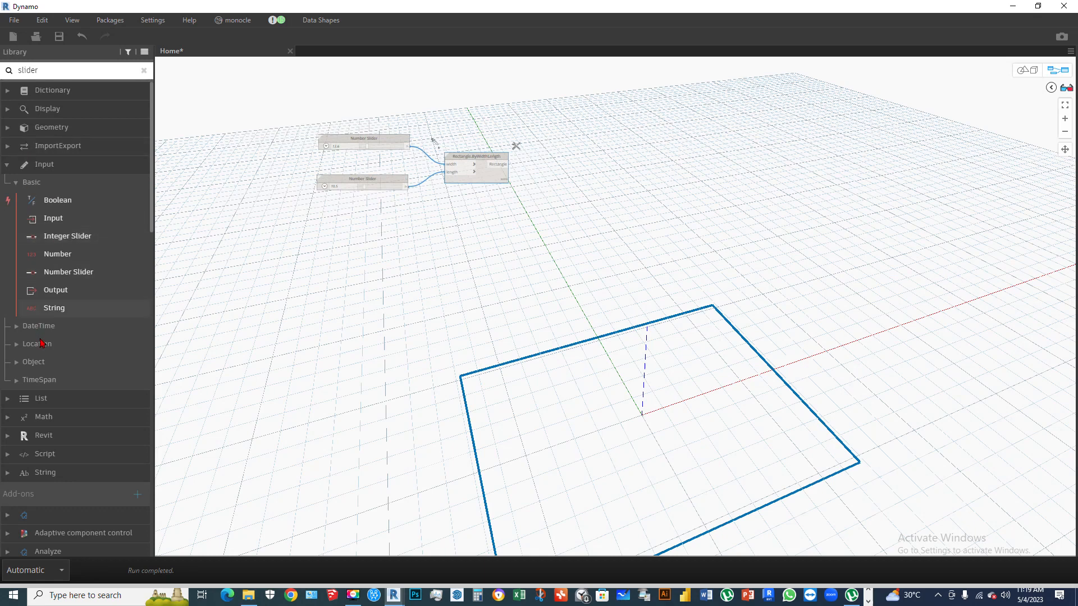
- Search the node library for "circle" and place a Circle.ByCenterPointRadius node below the rectangle node
left_click(52, 73)
left_click_drag(51, 73, 3, 77)
scroll(486, 149, "up", 1)
scroll(455, 225, "down", 3)
scroll(514, 123, "up", 5)
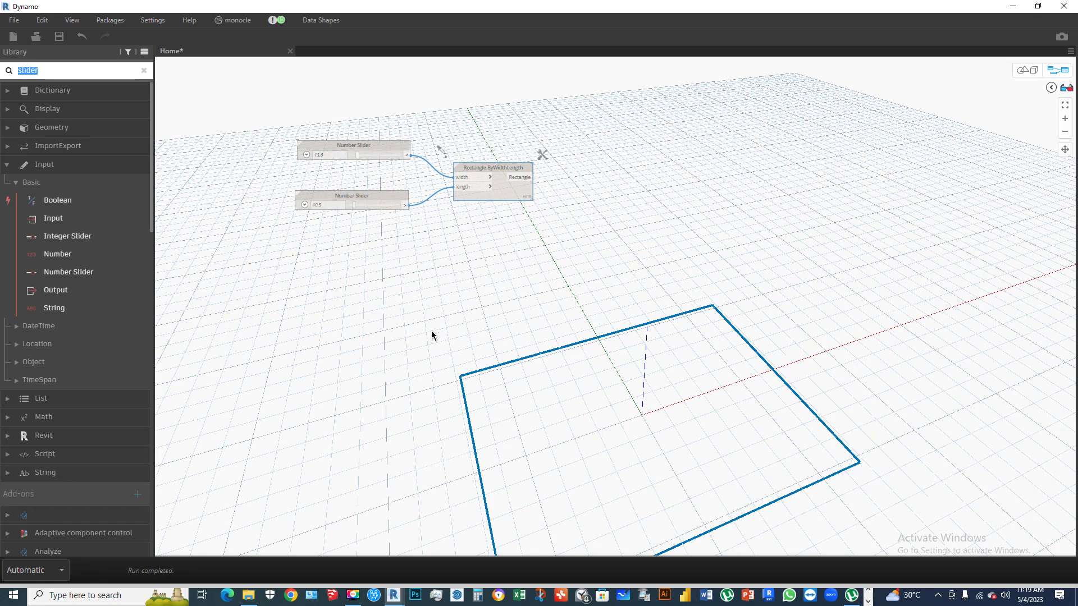
scroll(525, 197, "down", 3)
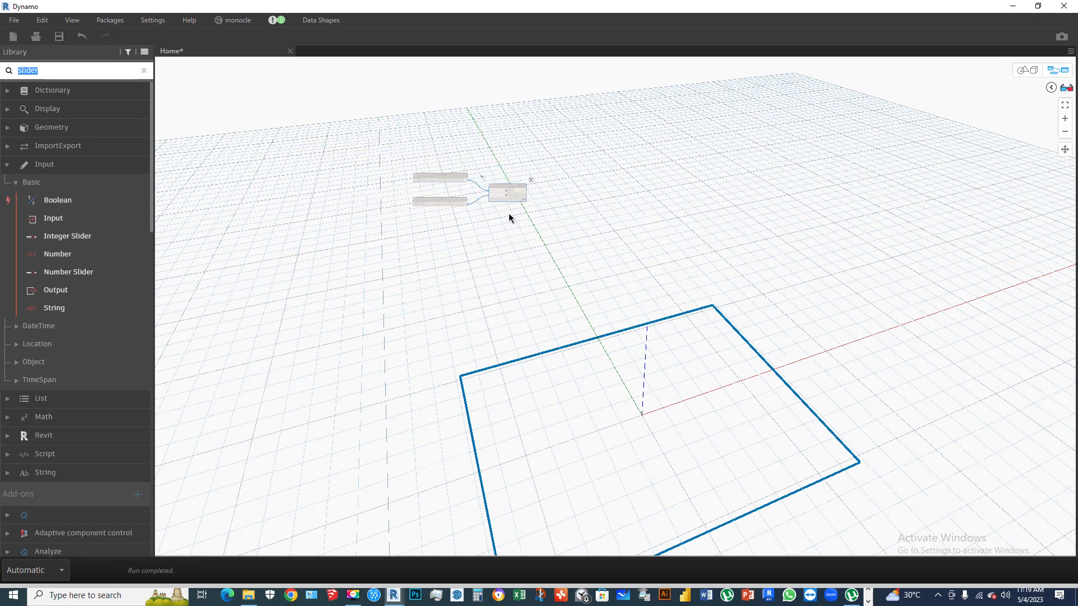
scroll(509, 214, "up", 2)
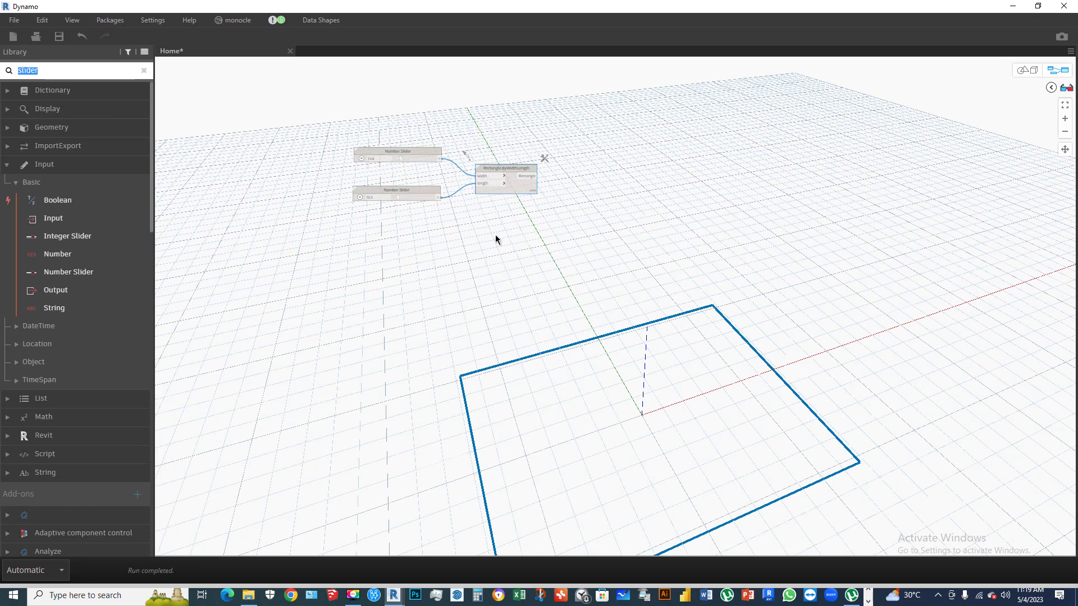
scroll(478, 248, "up", 2)
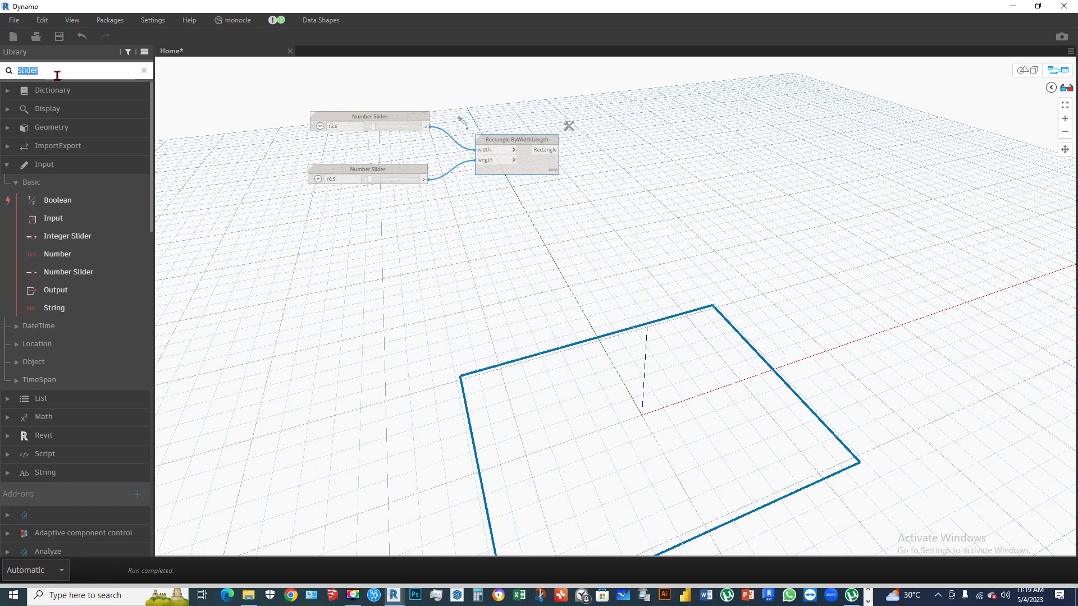
type("circle")
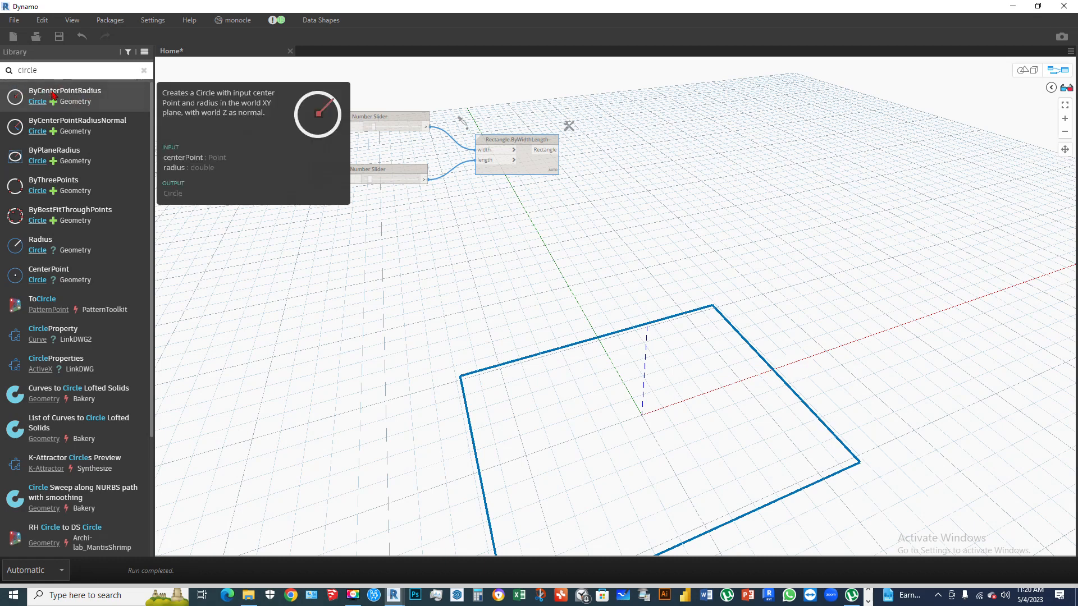
left_click_drag(518, 273, 574, 229)
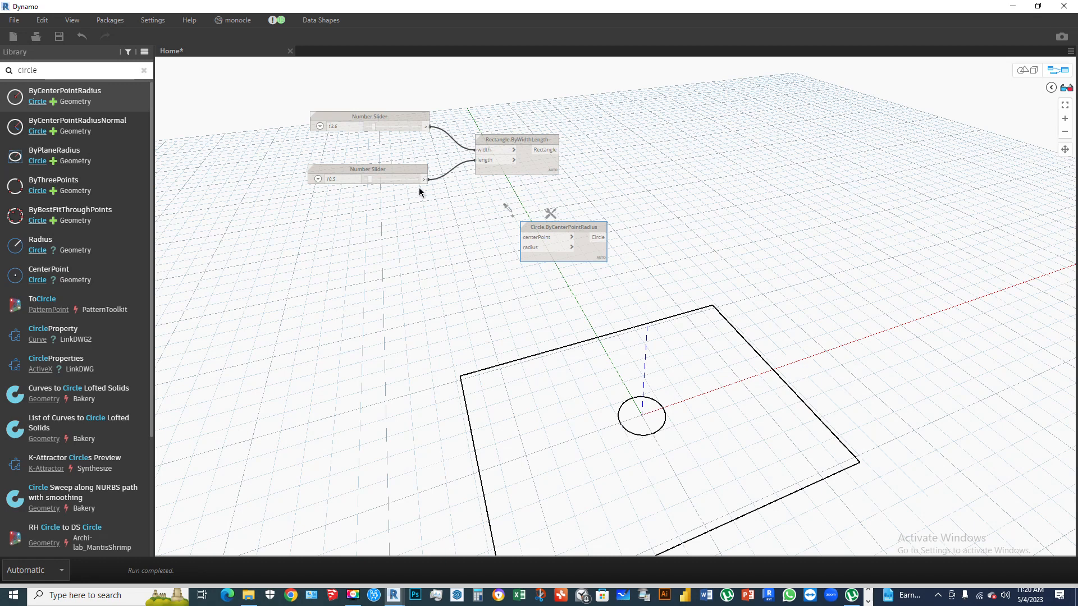
- Try driving the circle's radius input with the rectangle's length slider
scroll(420, 192, "up", 2)
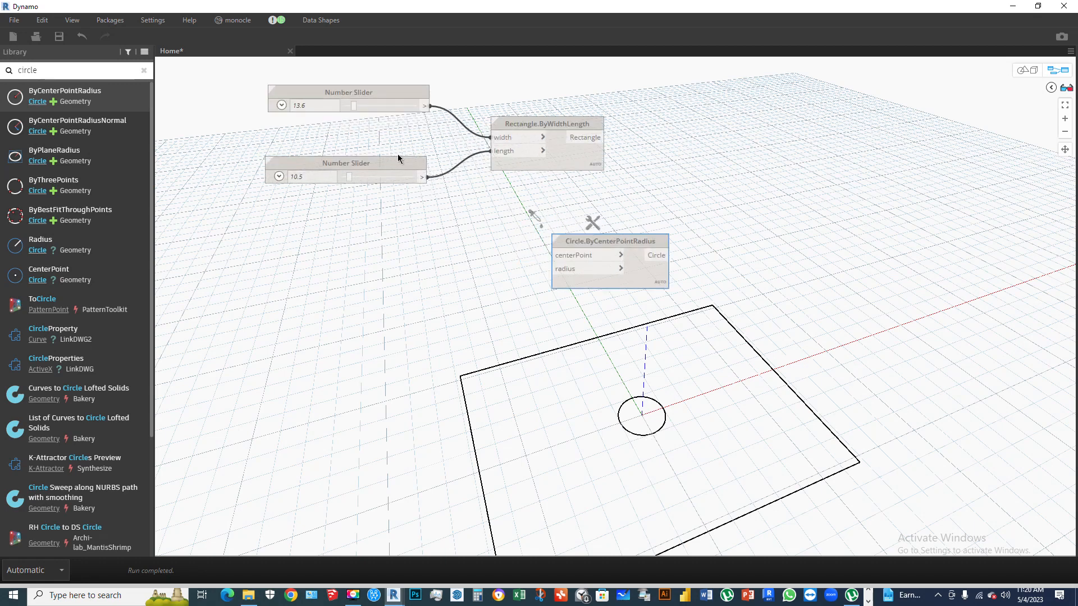
left_click_drag(400, 167, 564, 279)
scroll(715, 179, "down", 5)
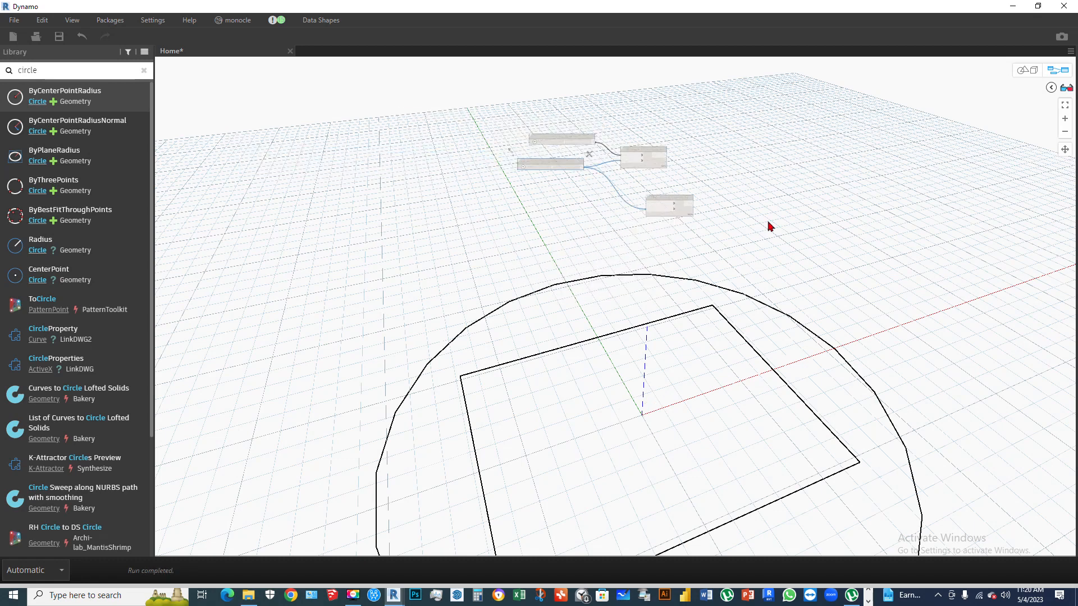
scroll(730, 208, "up", 2)
- Add a separate Number Slider node below the other sliders and connect it to the circle's radius input
right_click(371, 190)
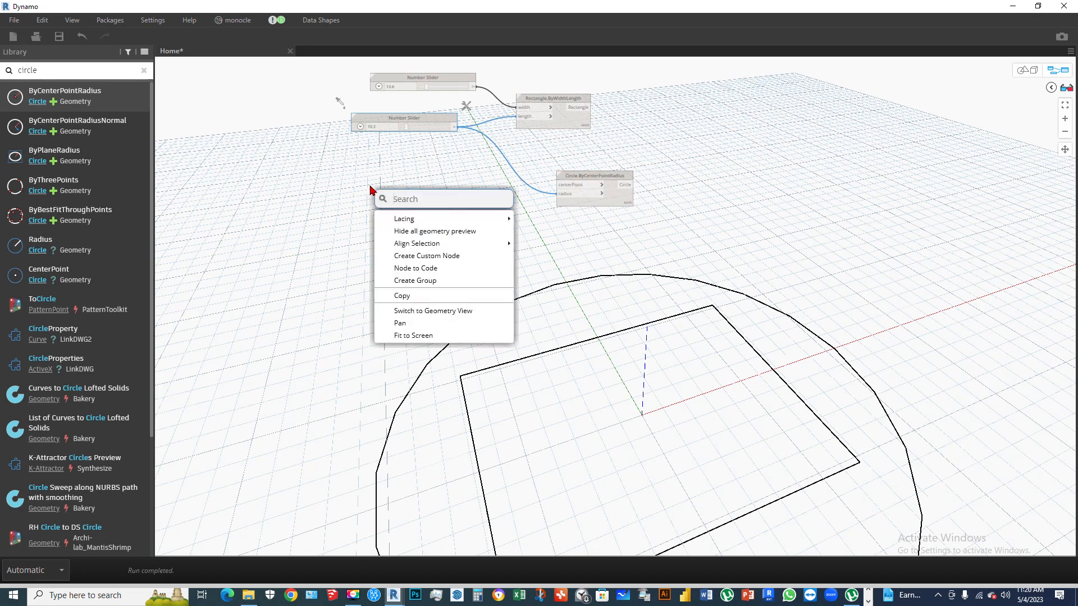
left_click(372, 218)
right_click(381, 224)
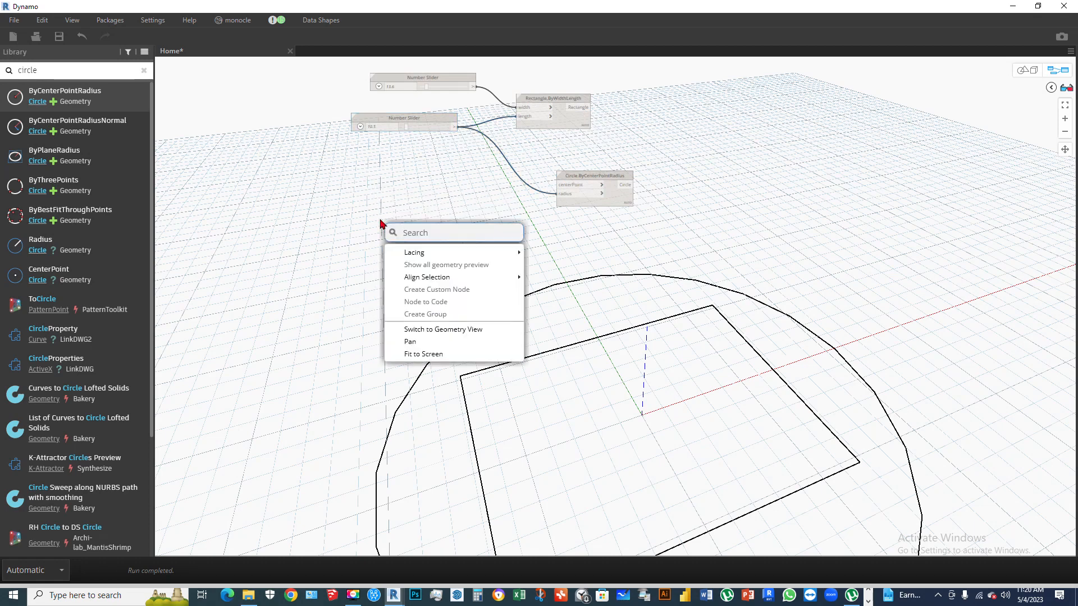
type("slider")
left_click(429, 255)
left_click_drag(500, 261, 582, 197)
scroll(422, 174, "up", 1)
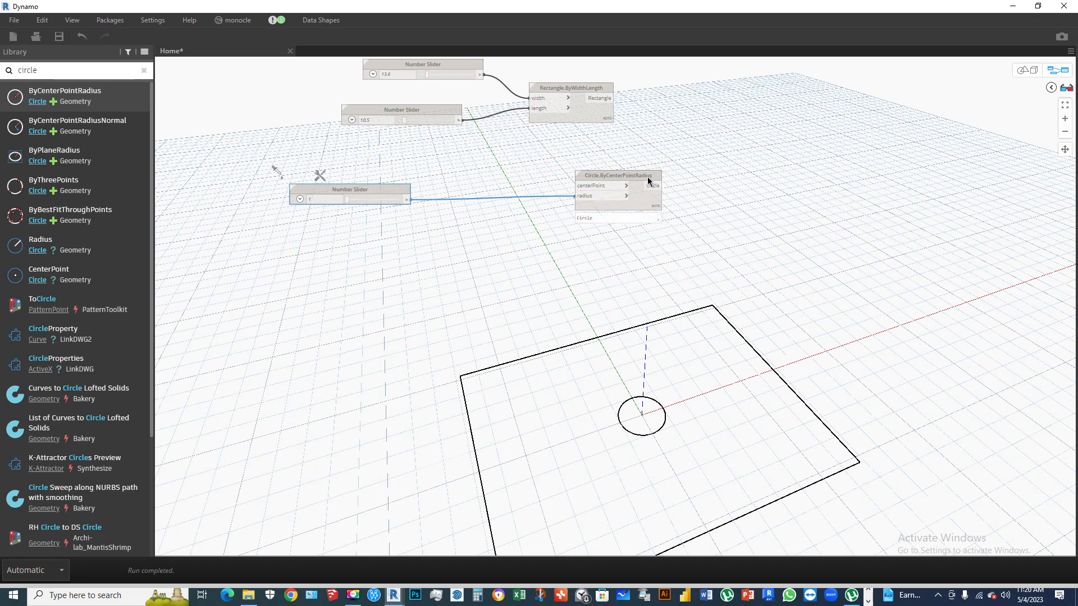
- Check the centerPoint input's default value and move the circle node with its radius slider farther below the rectangle nodes
left_click_drag(649, 181, 678, 170)
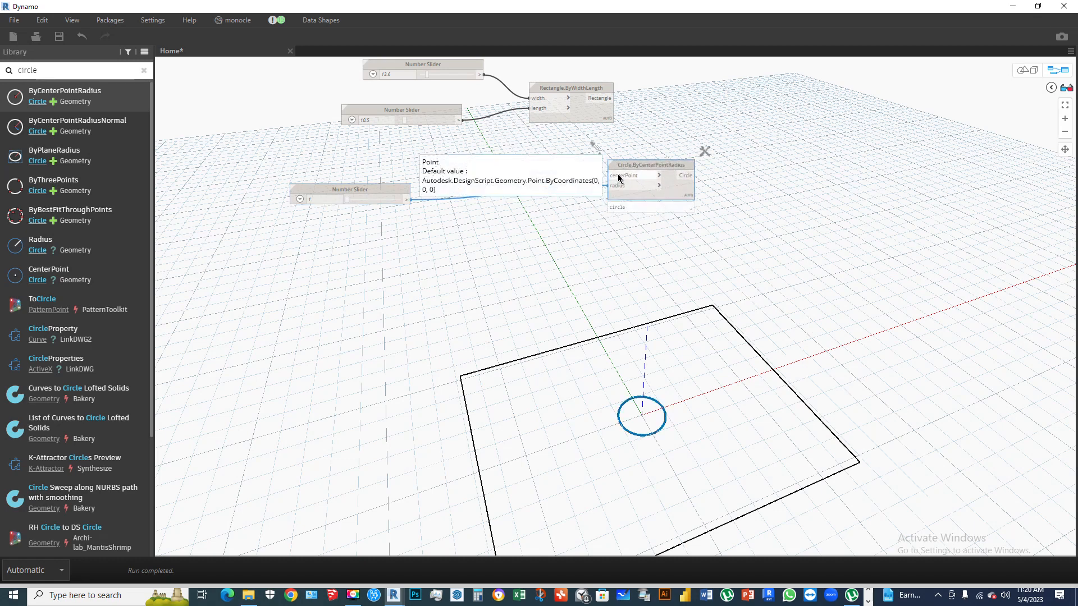
scroll(633, 172, "down", 1)
scroll(633, 170, "up", 1)
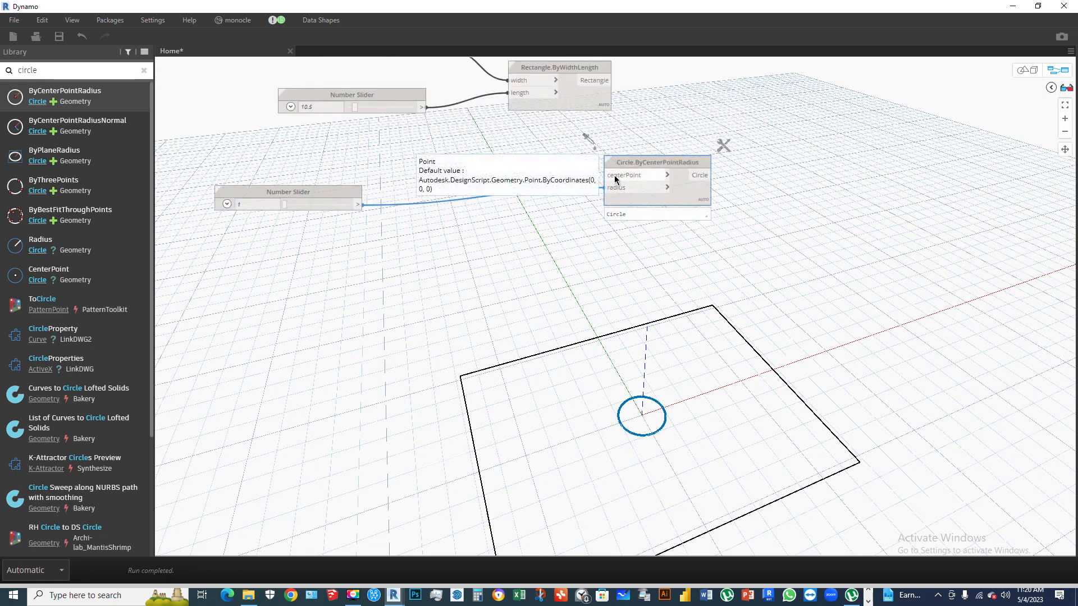
scroll(433, 223, "down", 3)
left_click_drag(638, 193, 327, 257)
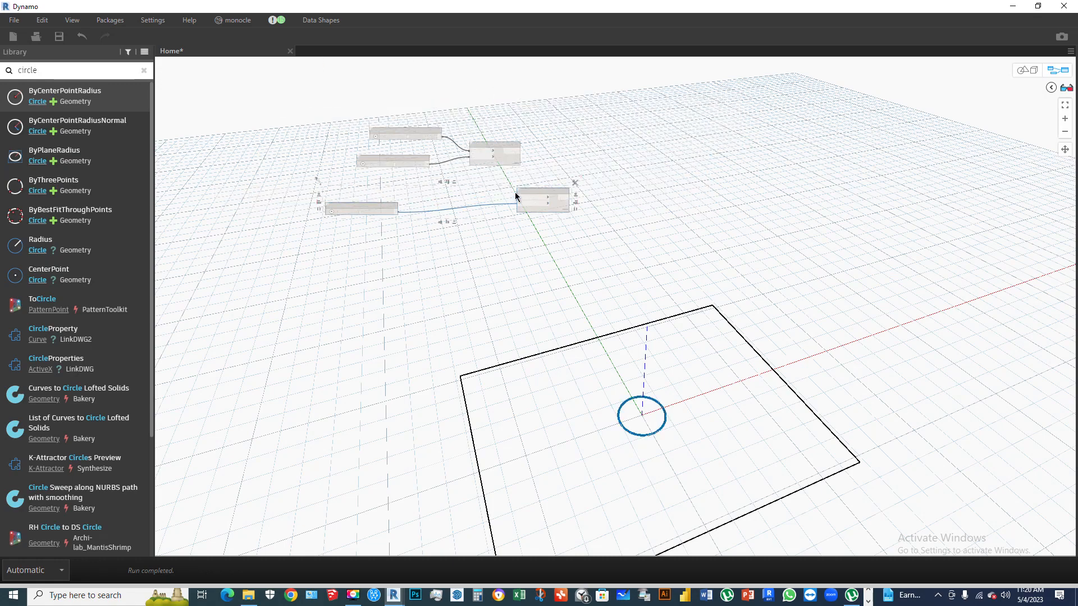
scroll(564, 252, "up", 5)
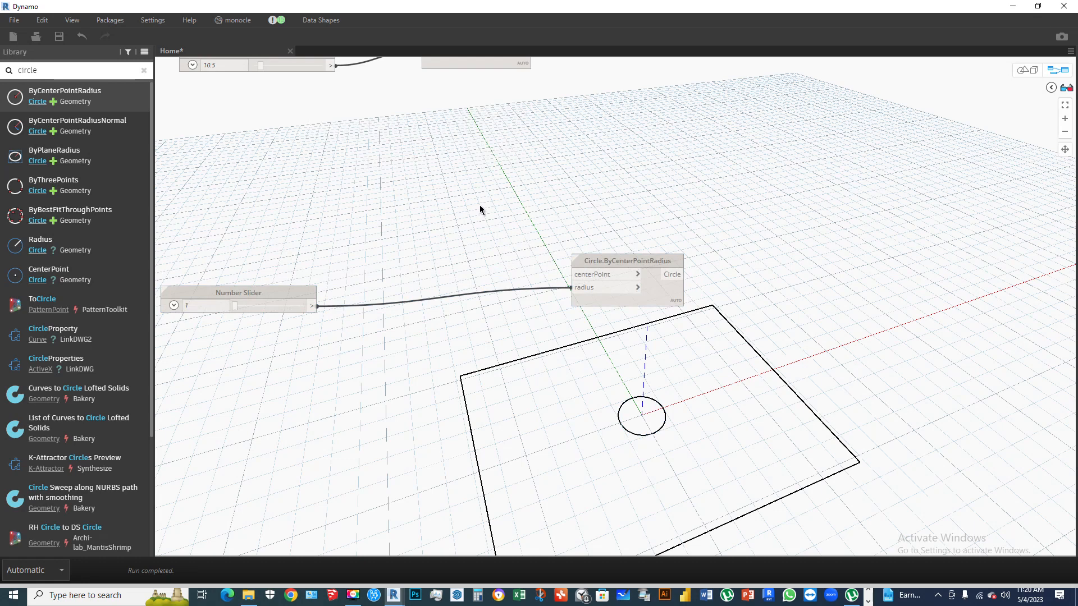
- Search the node library for "point" and reveal the Point category with its ByCoordinates nodes under Geometry
right_click(404, 218)
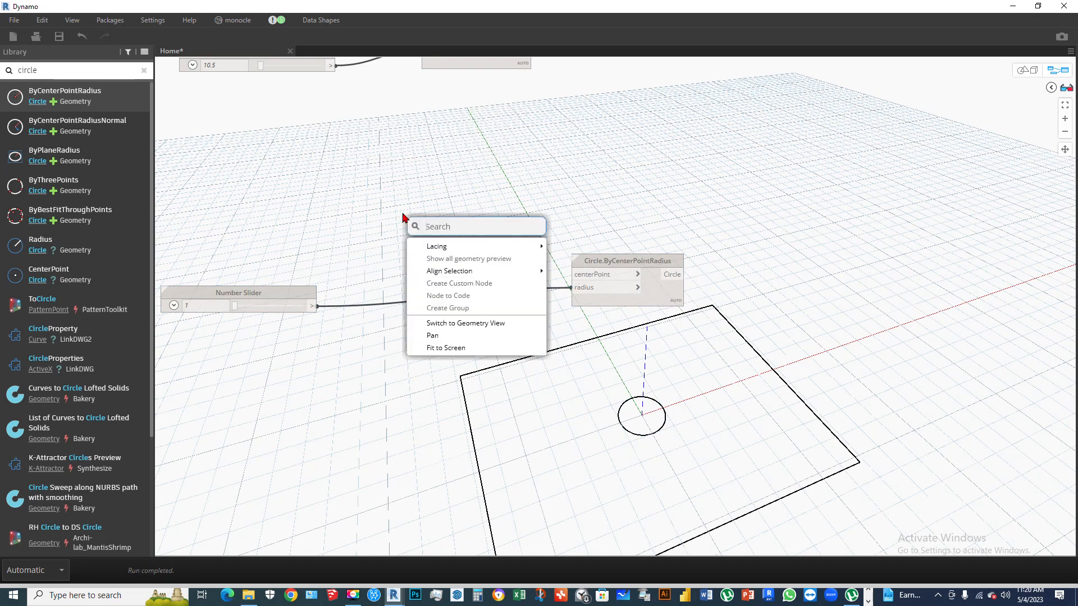
type("poi")
left_click_drag(47, 72, 1, 75)
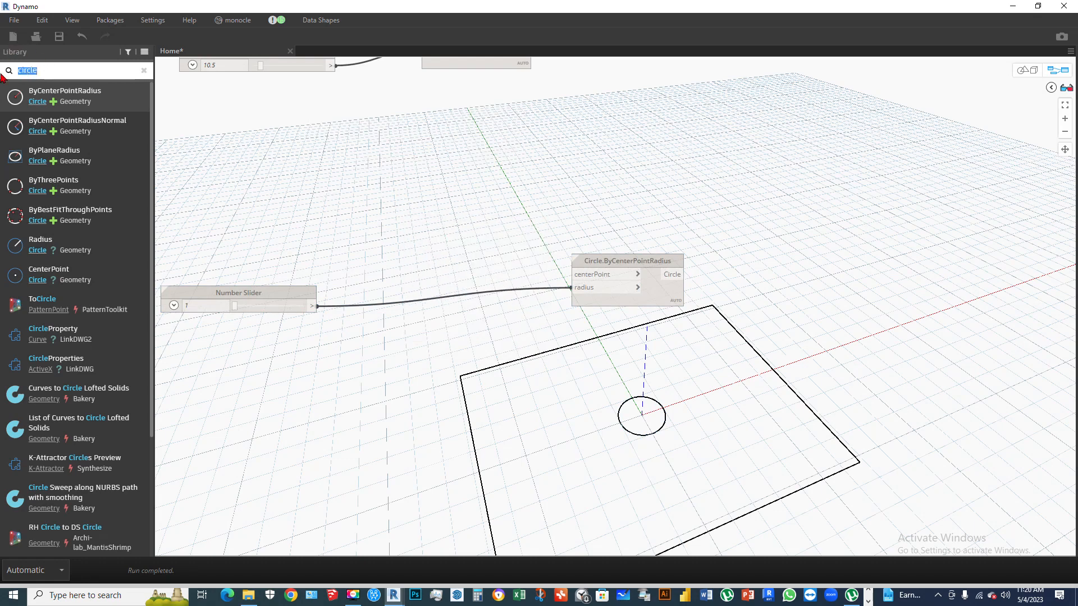
type("point")
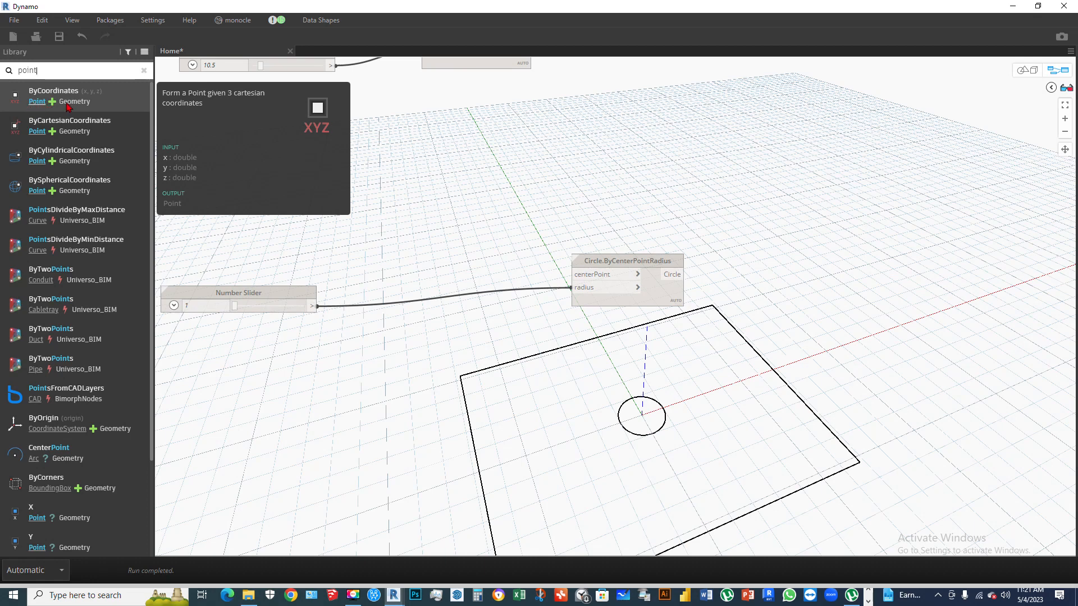
left_click(33, 104)
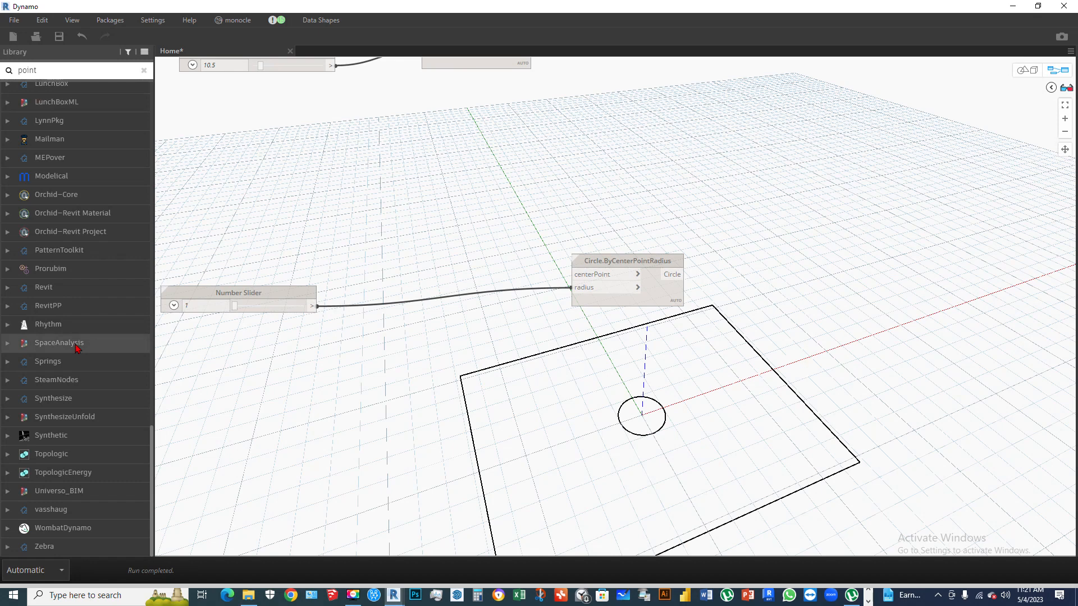
scroll(77, 346, "up", 11)
scroll(77, 345, "up", 9)
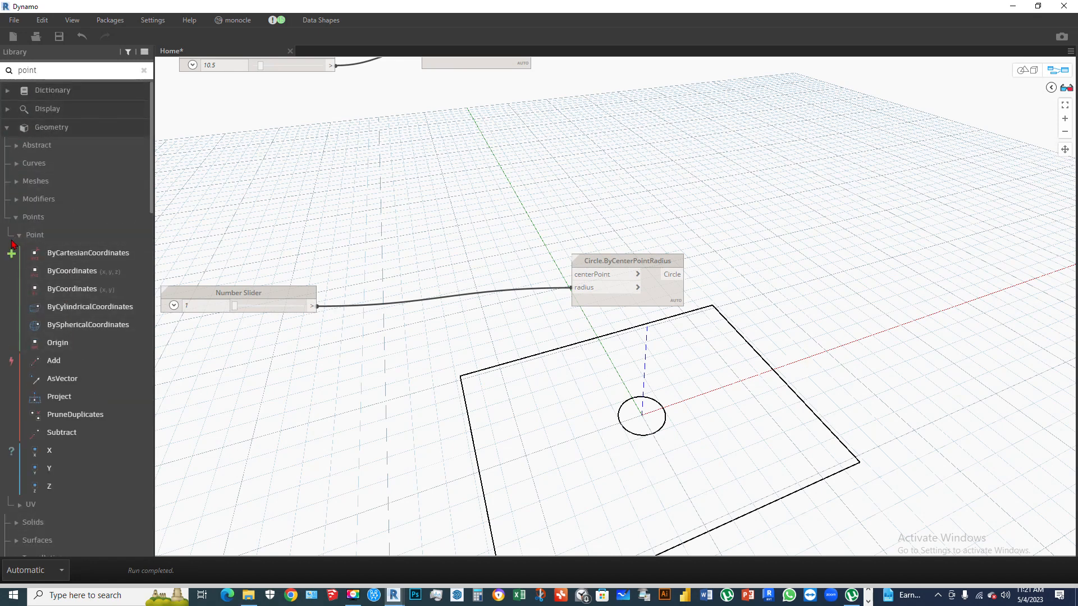
scroll(78, 323, "down", 3)
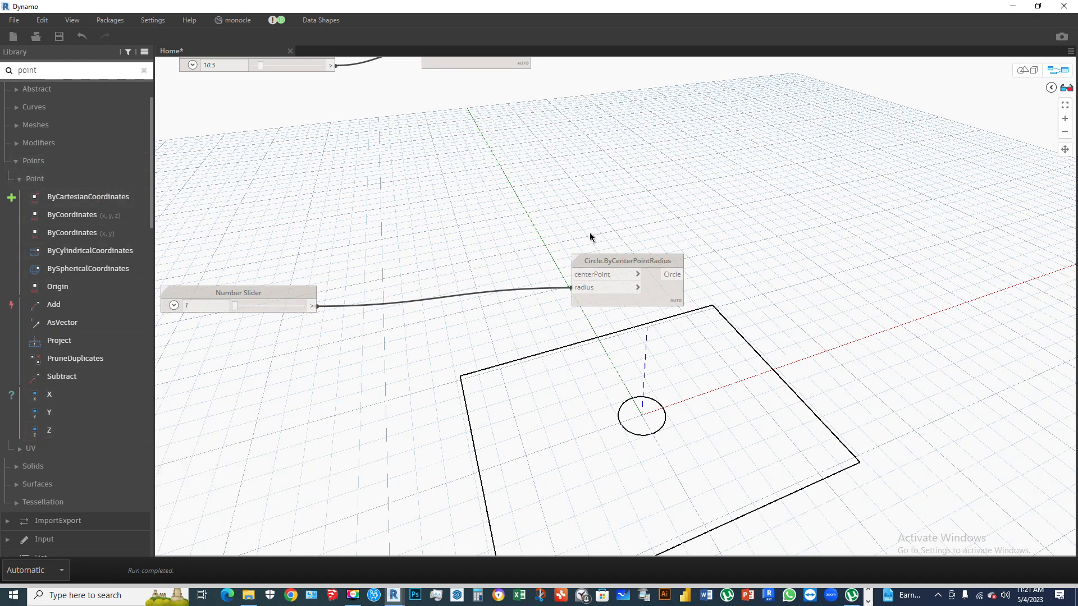
scroll(576, 224, "down", 2)
scroll(466, 376, "down", 5)
scroll(453, 270, "up", 4)
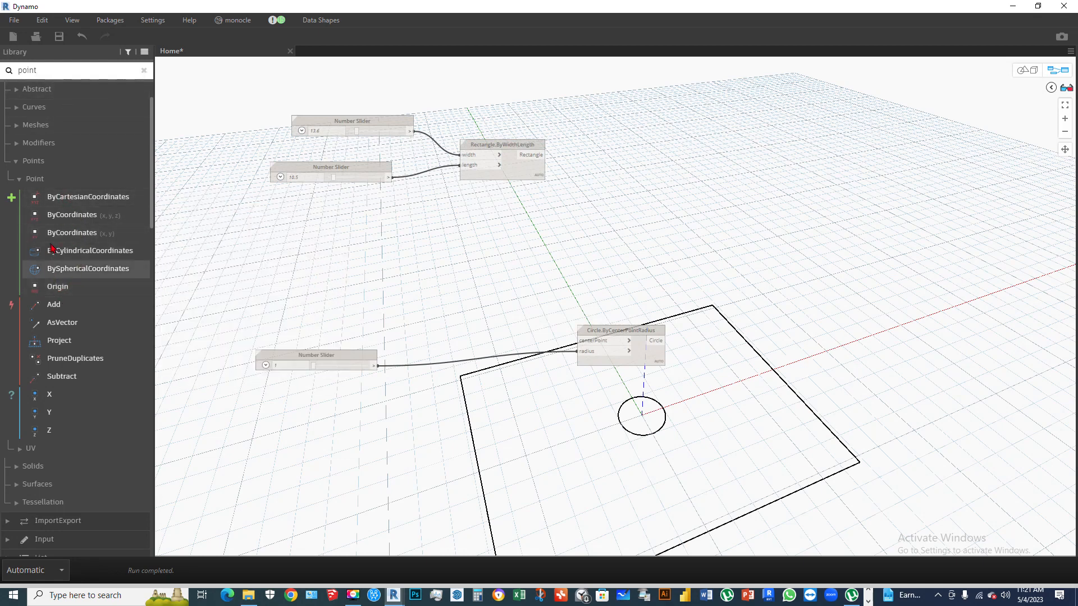
- Add a Point.ByCoordinates node with x, y and z inputs, connect it to the circle's centerPoint input, and place it above the circle node
left_click(64, 218)
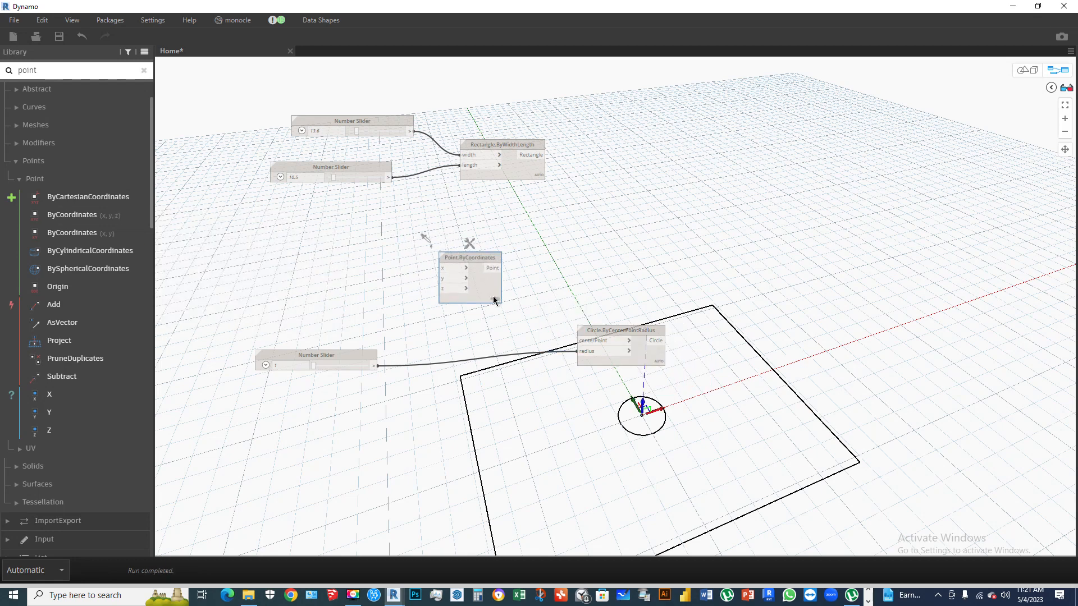
scroll(484, 274, "up", 3)
left_click_drag(527, 268, 668, 381)
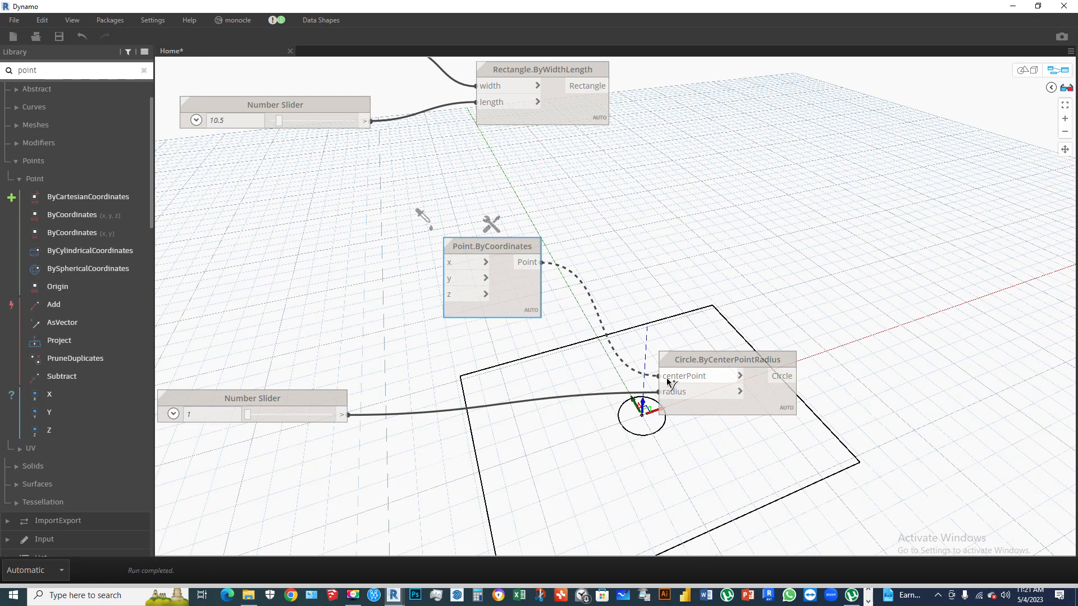
left_click_drag(668, 382, 669, 380)
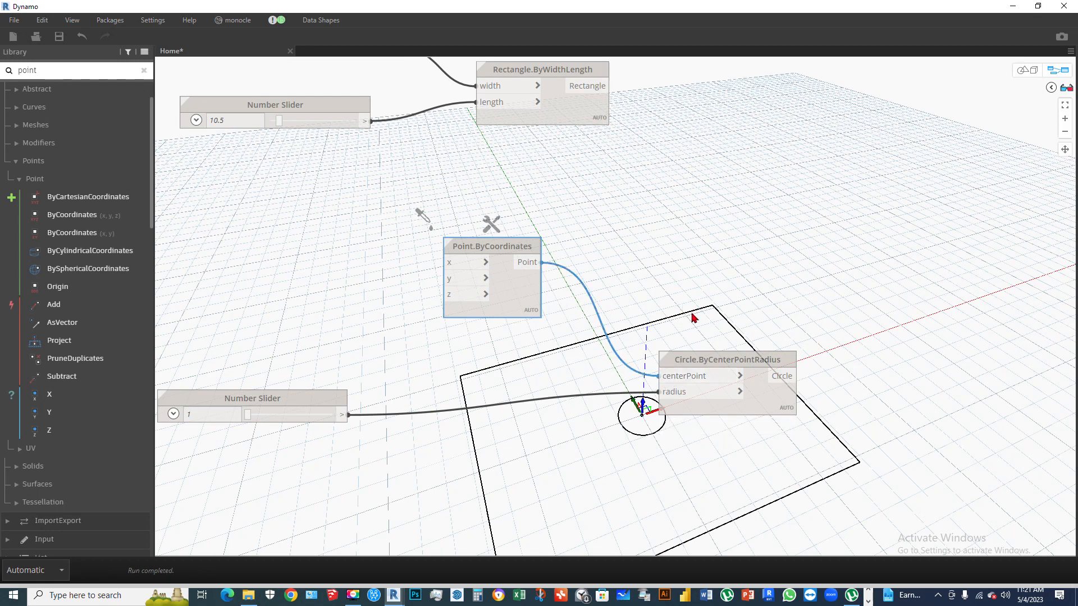
left_click_drag(519, 247, 500, 212)
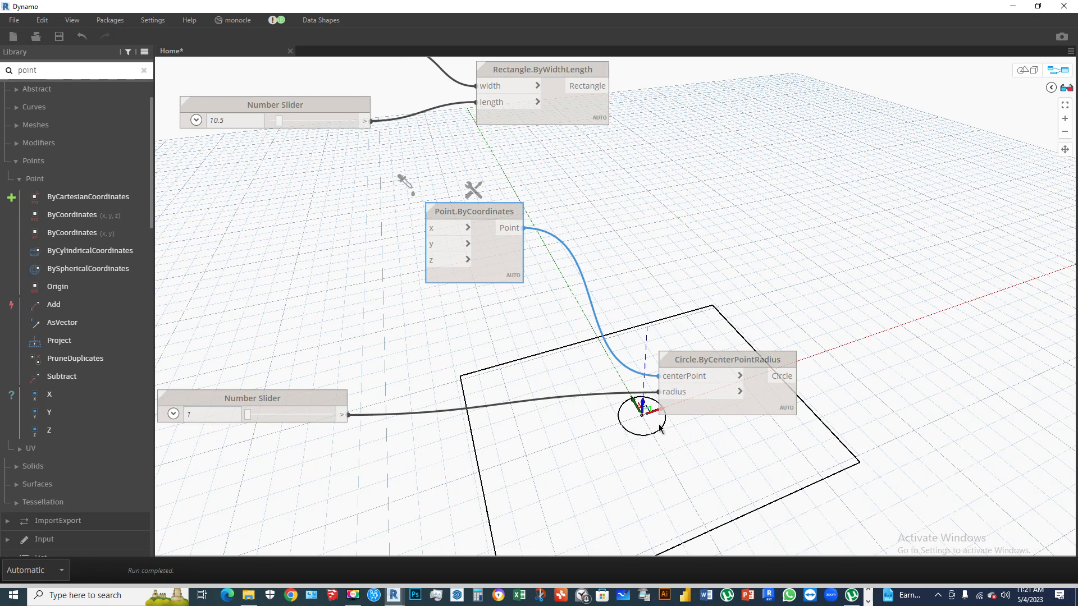
- Add a Number Slider node beside the Point.ByCoordinates node and connect it to the point's x input
scroll(361, 237, "down", 3)
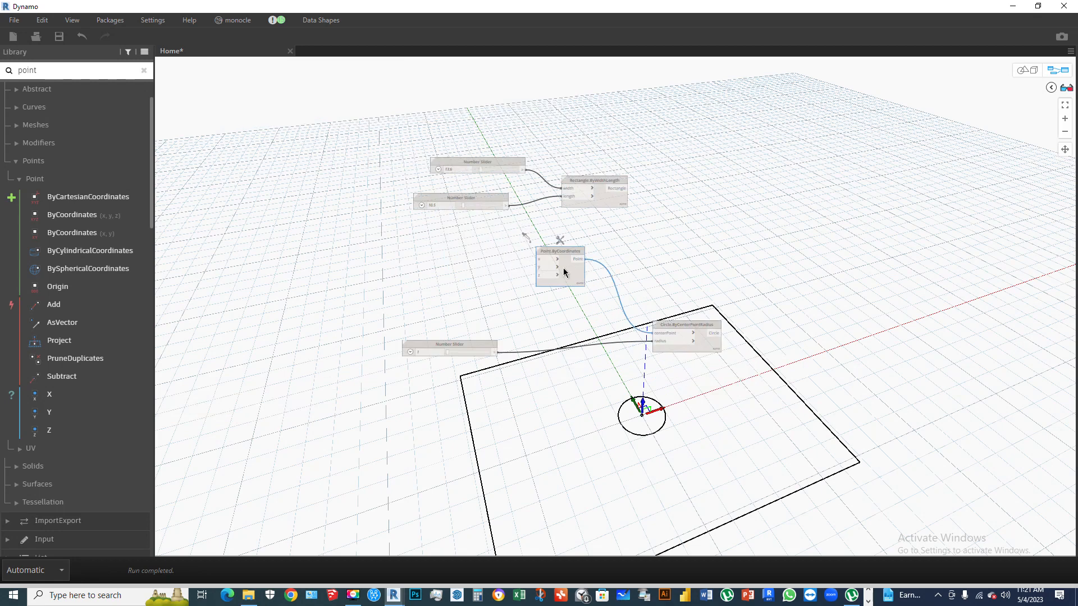
right_click(427, 273)
type("slider")
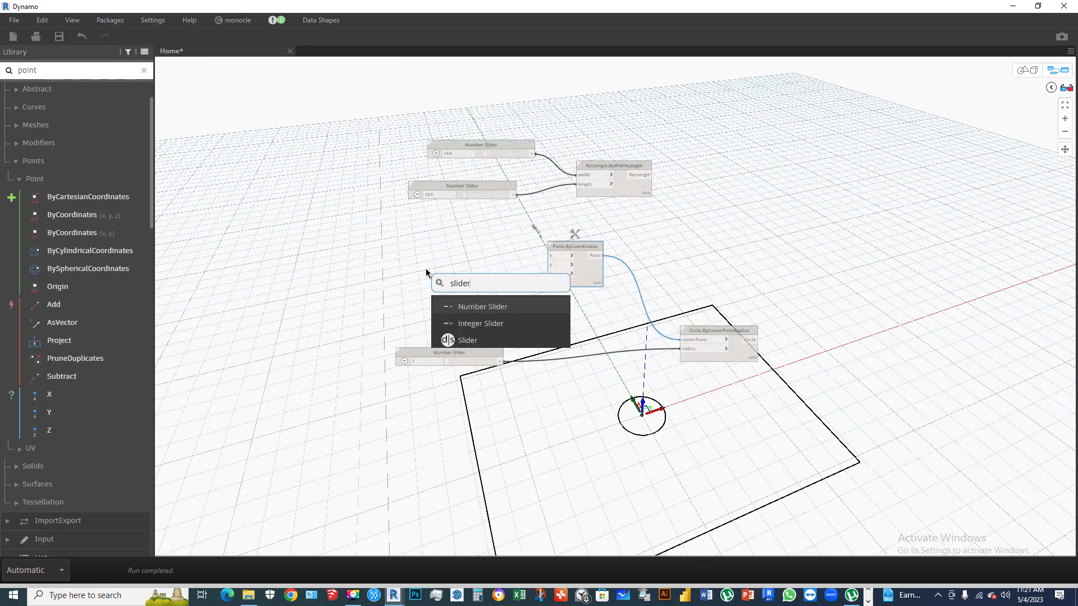
left_click(483, 307)
left_click_drag(584, 323, 446, 254)
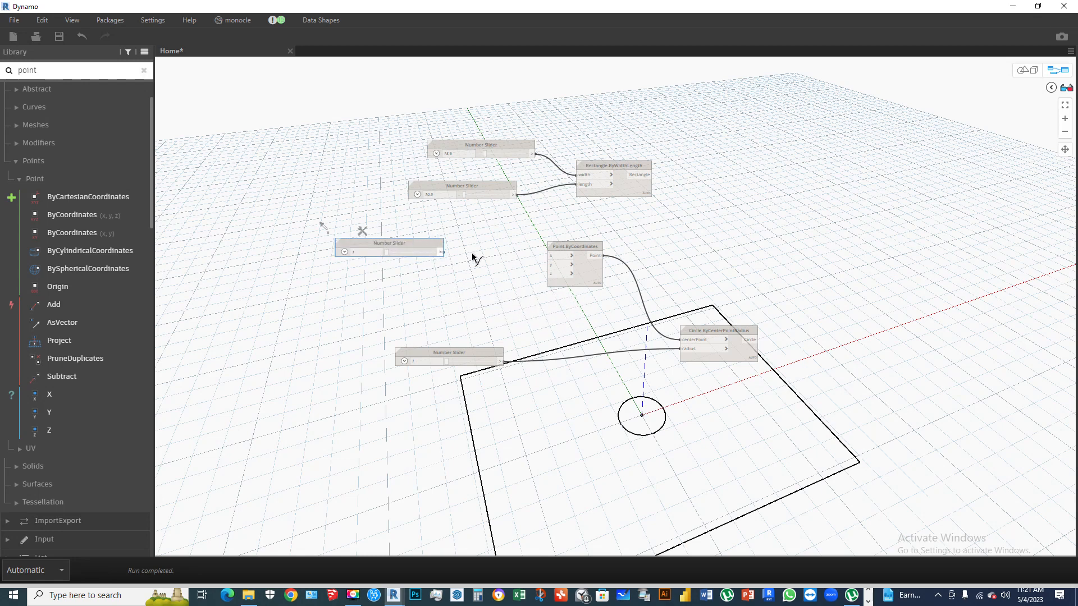
left_click(550, 256)
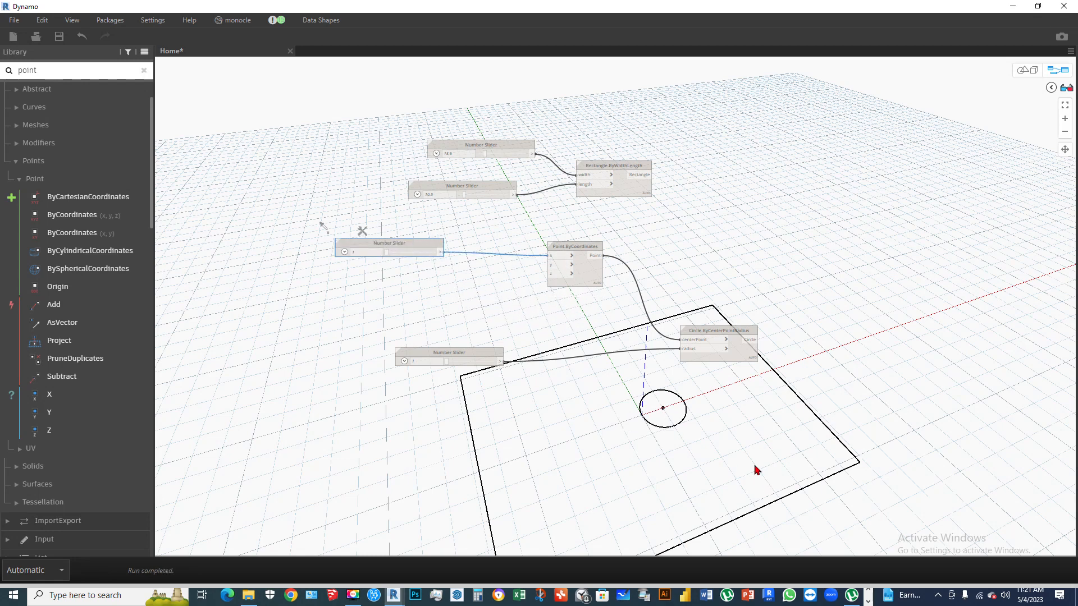
- Set the circle's radius slider to 2.9
middle_click_drag(744, 452, 629, 387)
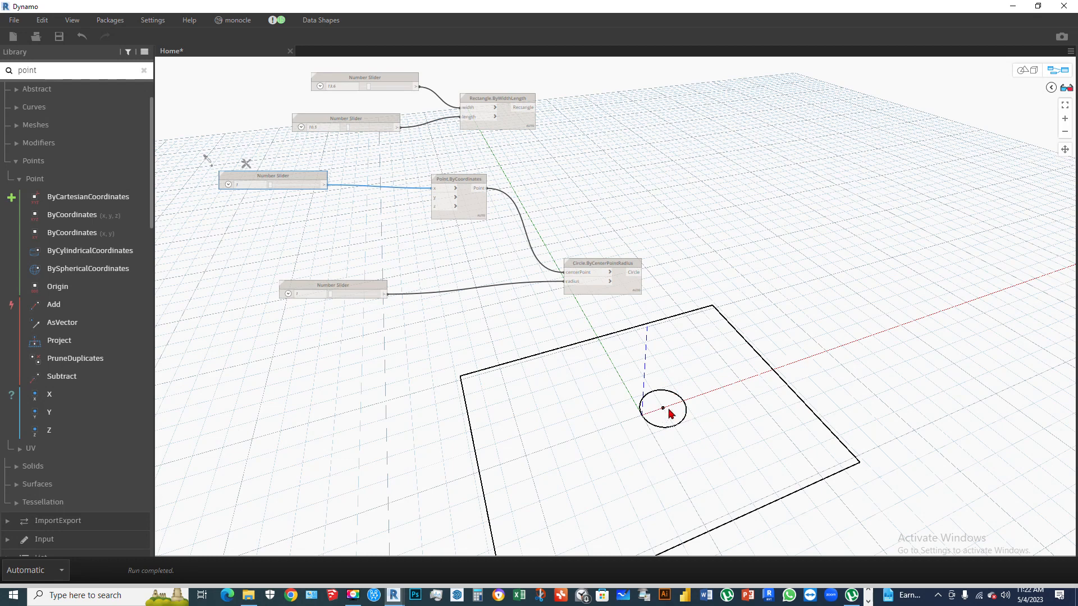
scroll(568, 278, "up", 5)
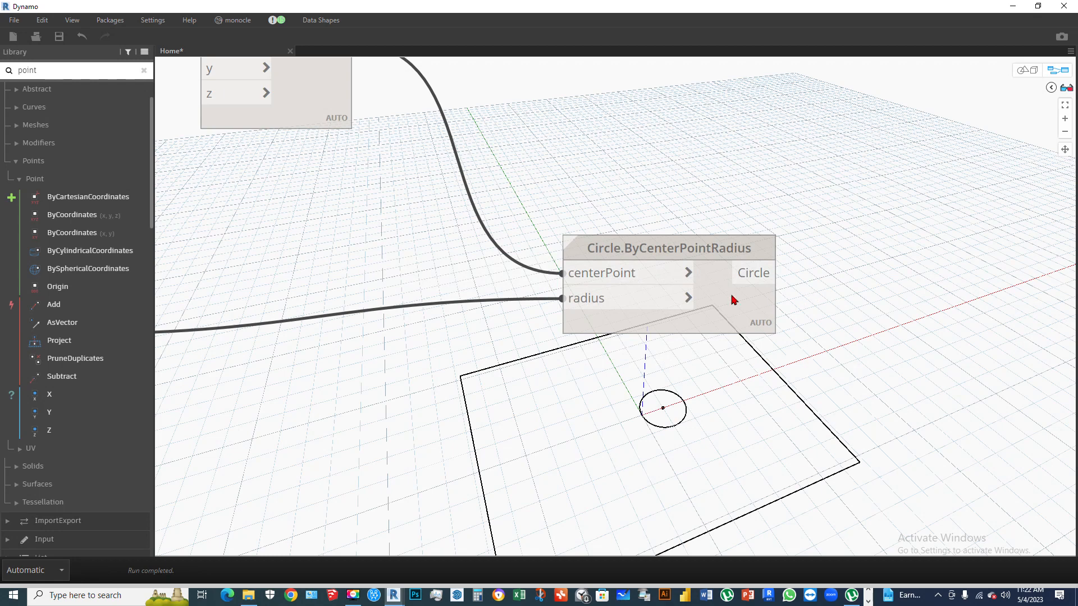
scroll(758, 349, "down", 3)
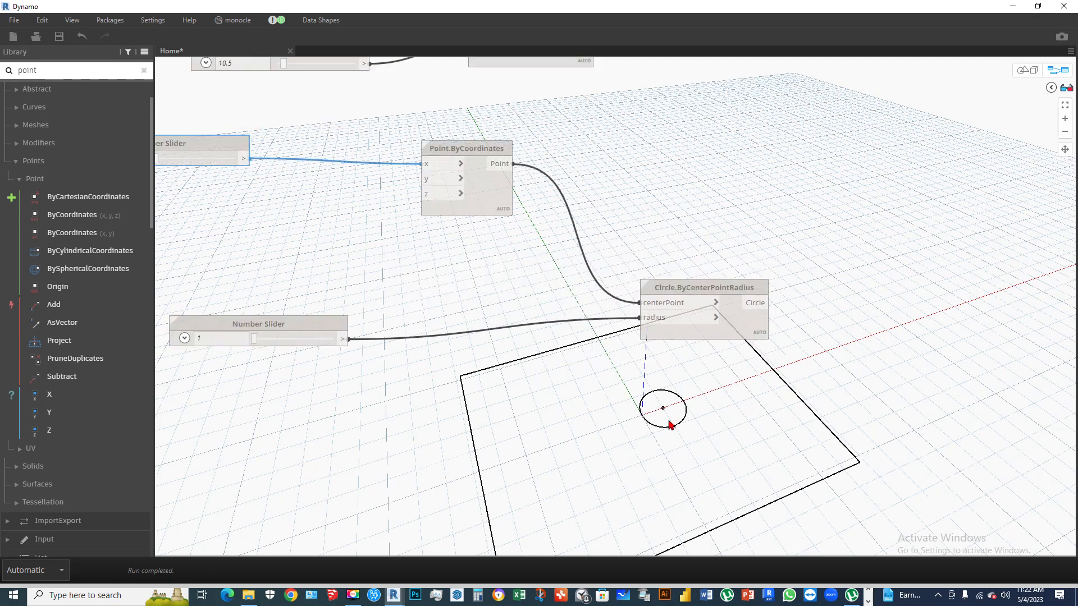
left_click_drag(254, 340, 257, 338)
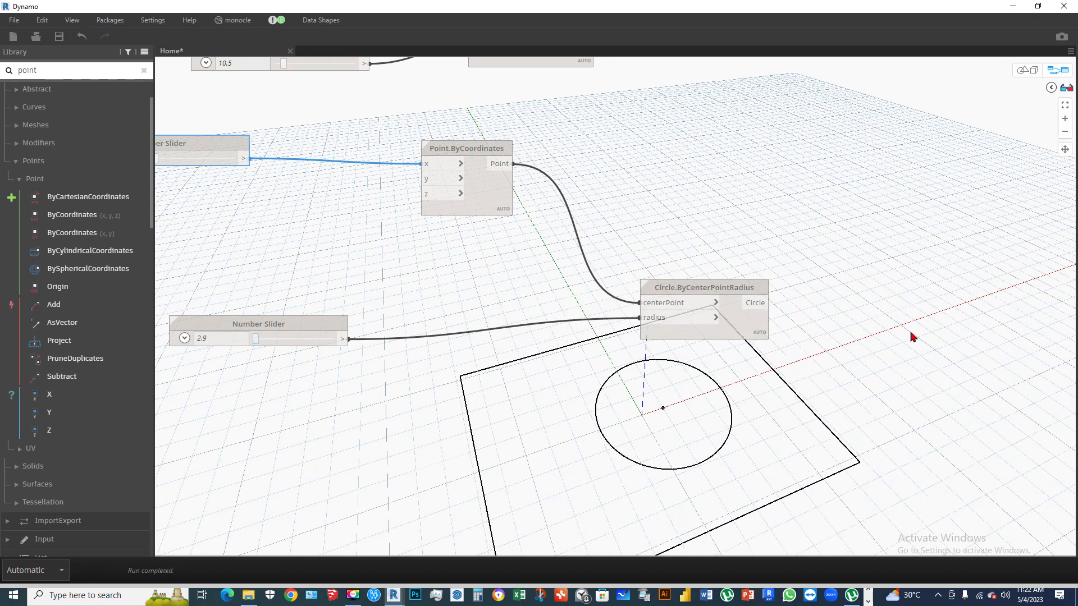
- Set the slider for the center point's x coordinate to 18.5, moving the circle along the x axis outside the rectangle
scroll(781, 277, "down", 2)
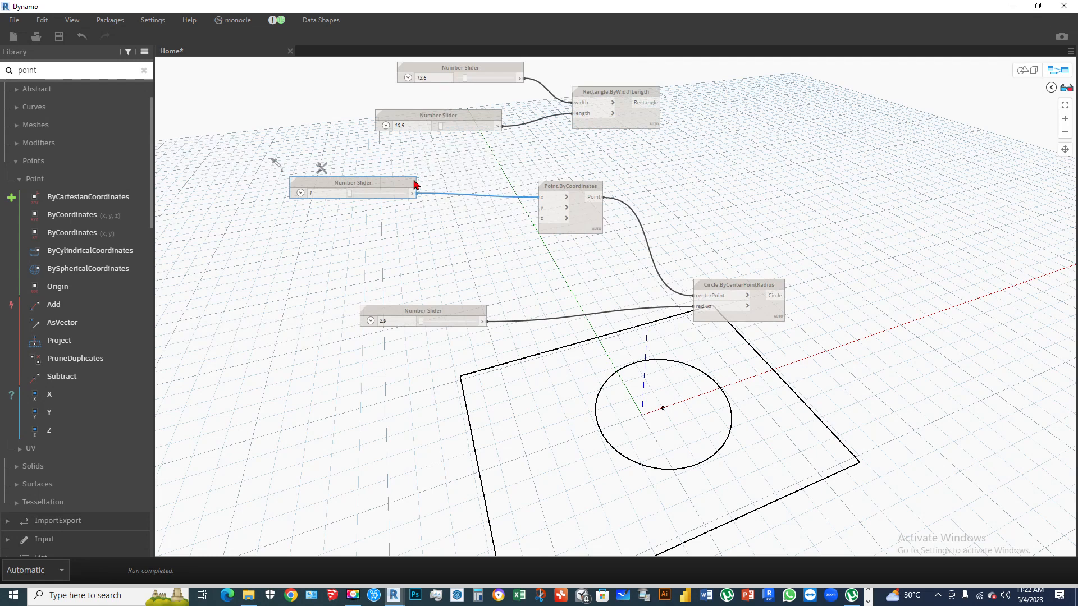
scroll(414, 180, "up", 2)
left_click_drag(330, 197, 342, 199)
scroll(356, 262, "down", 5)
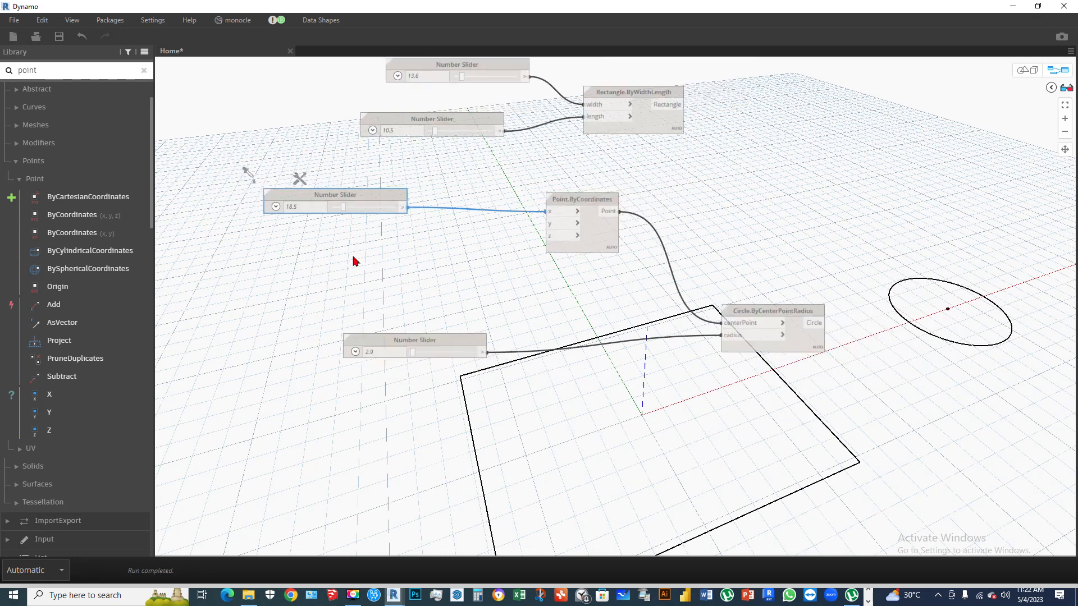
- Search the node library for "polygone" and examine the descriptions of the ByPoints and RegularPolygon nodes
scroll(474, 250, "up", 4)
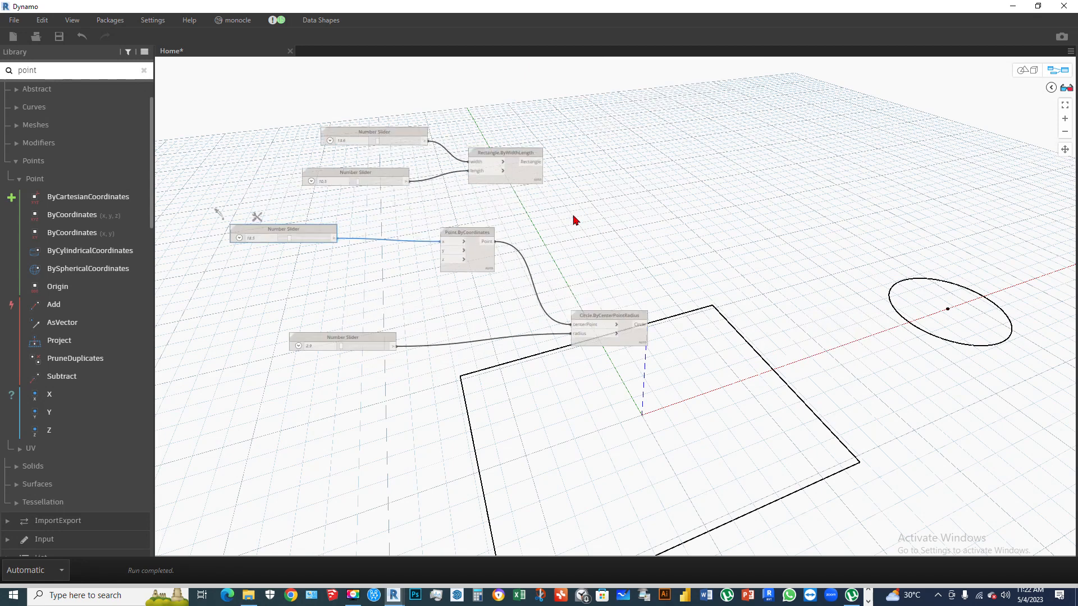
scroll(396, 304, "down", 3)
scroll(562, 289, "down", 2)
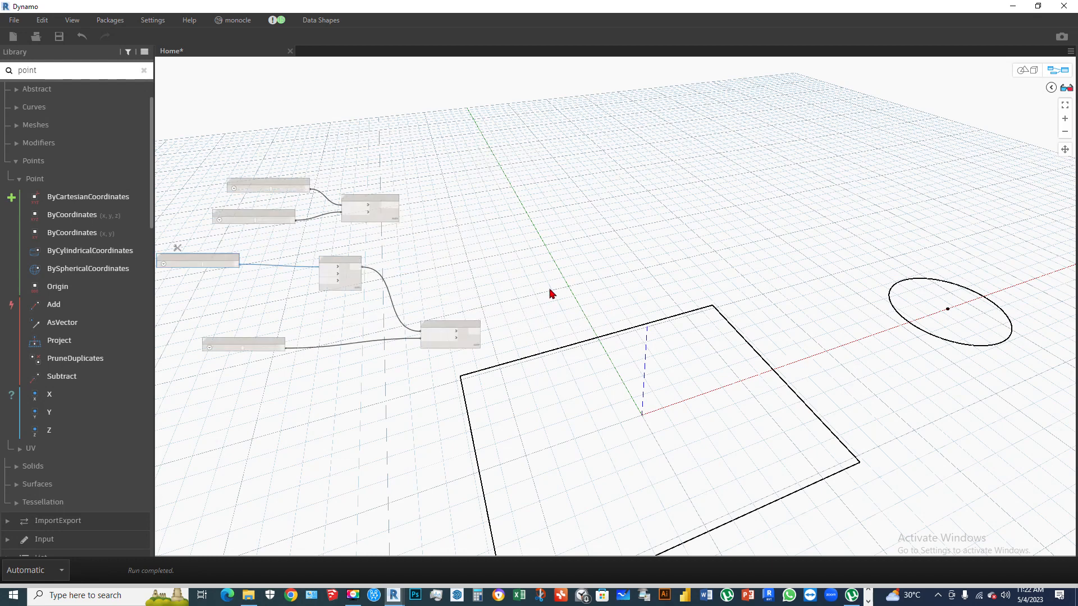
scroll(547, 247, "down", 2)
scroll(409, 412, "up", 3)
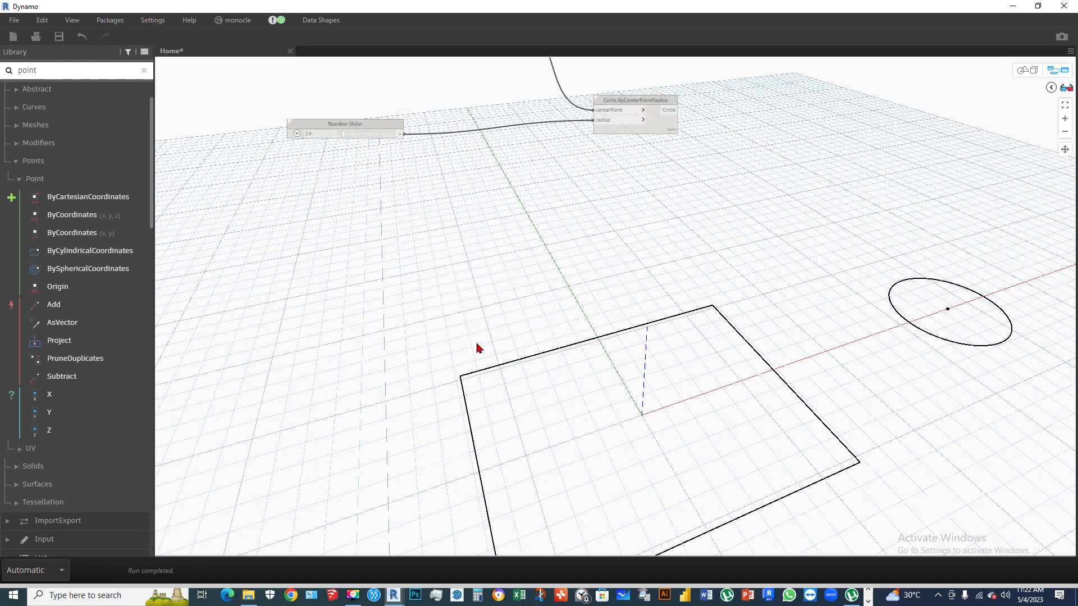
left_click_drag(82, 66, 1, 77)
type("polygone")
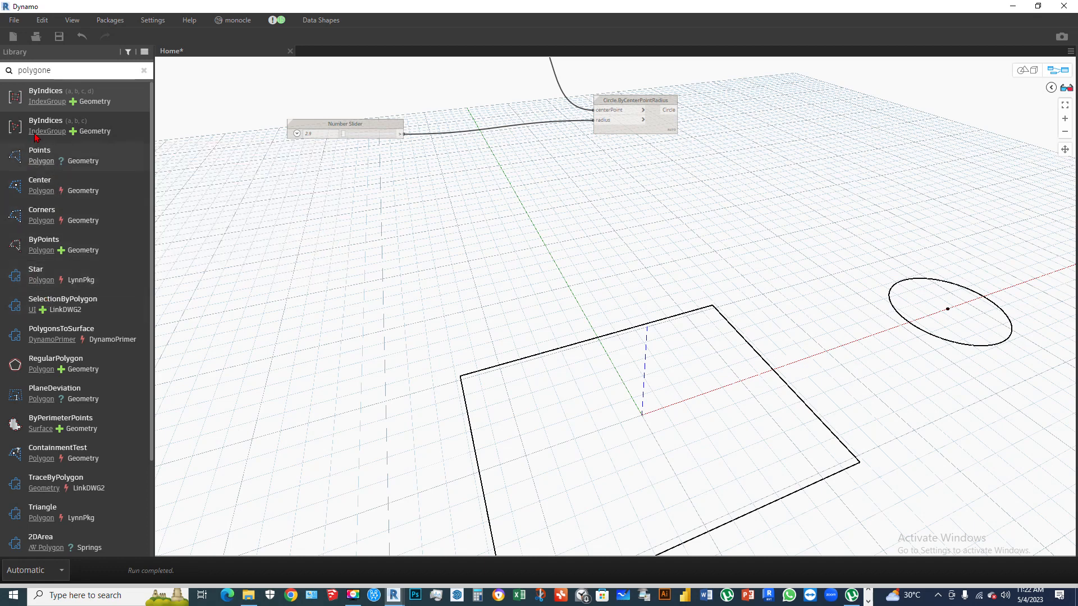
mouse_move(22, 132)
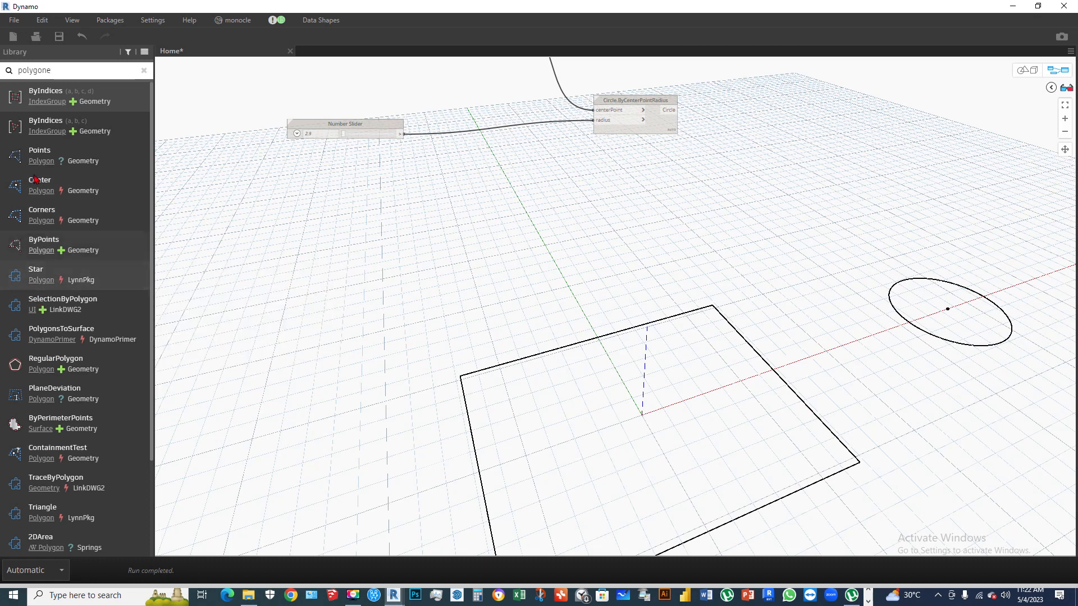
mouse_move(41, 156)
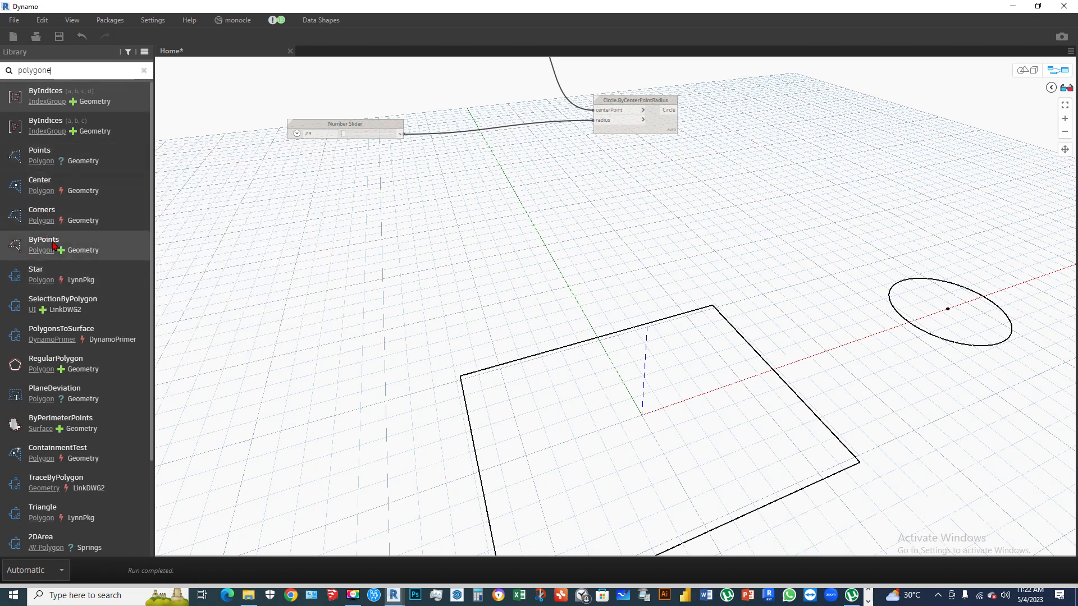
mouse_move(45, 246)
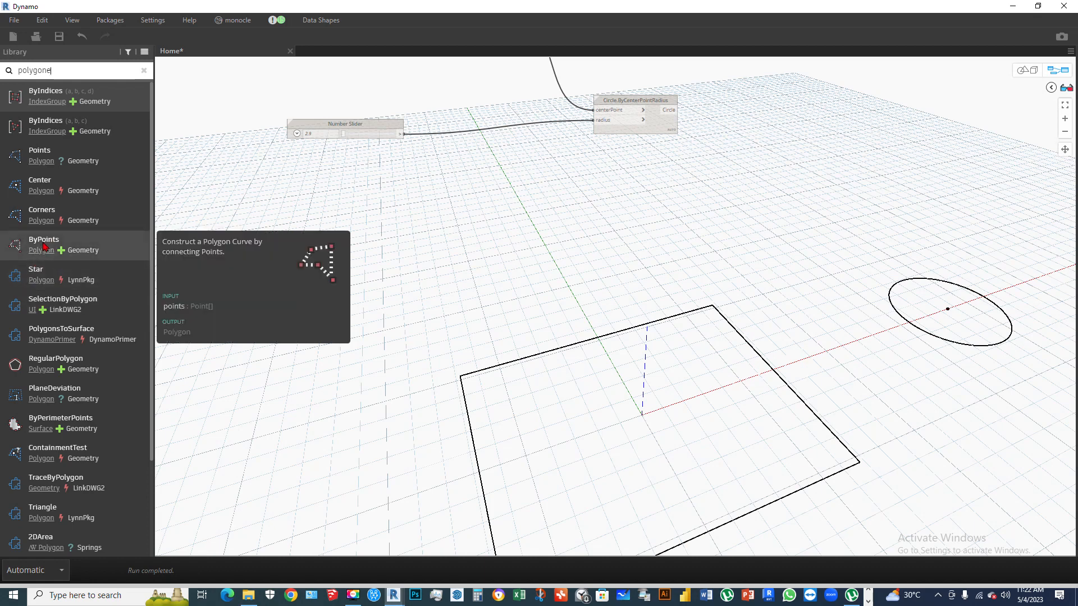
mouse_move(49, 366)
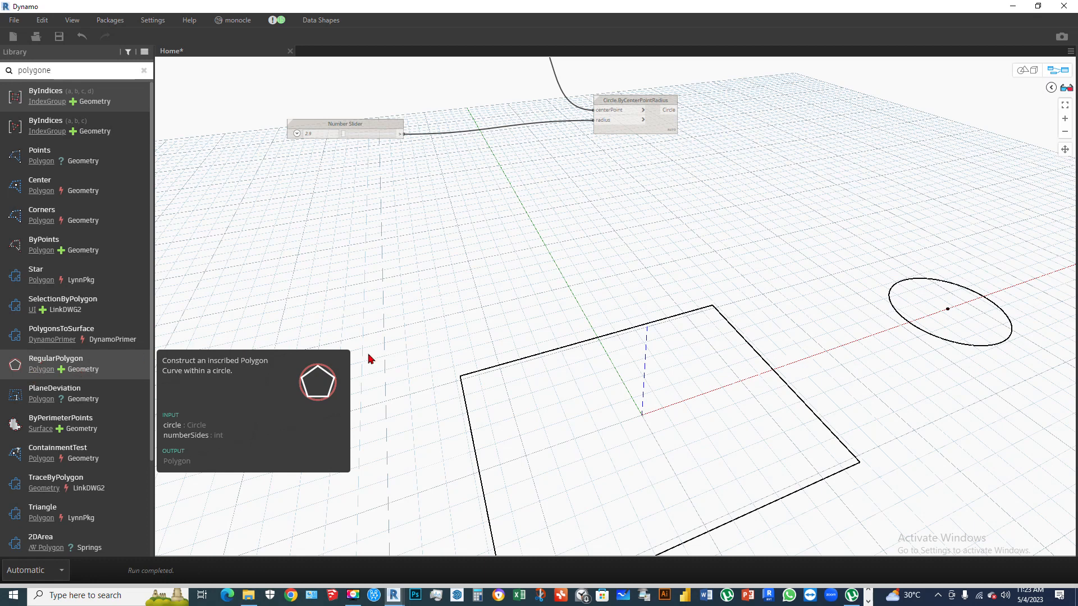
- Add a Polygon.RegularPolygon node and place it well beyond the circle node, leaving space for another node between them
left_click(39, 362)
left_click_drag(681, 286, 856, 136)
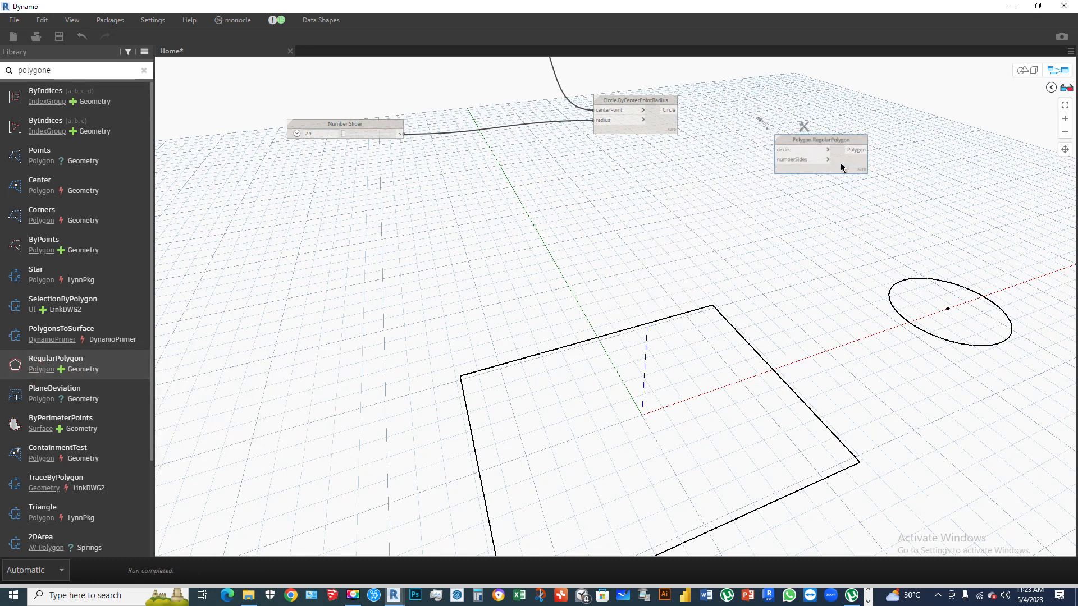
scroll(892, 119, "up", 5)
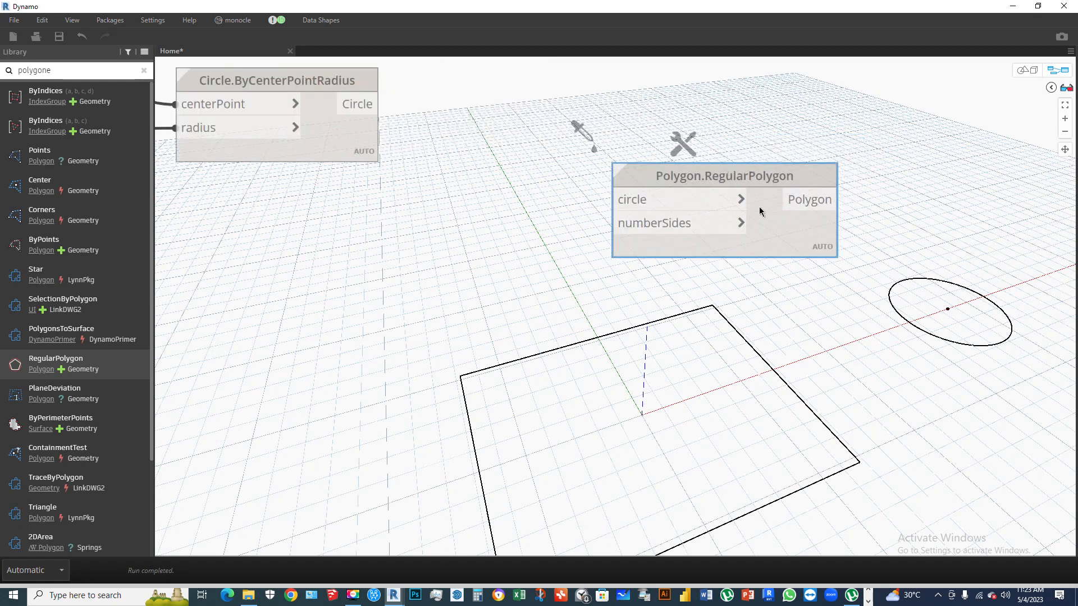
scroll(548, 237, "down", 5)
scroll(658, 234, "up", 2)
left_click_drag(648, 240, 889, 173)
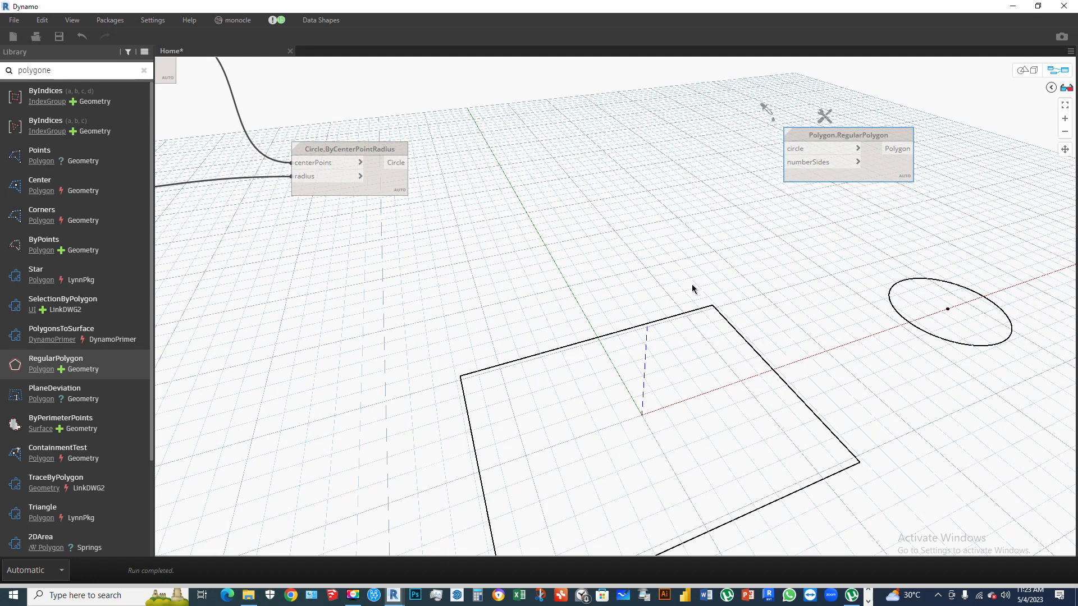
scroll(871, 242, "down", 1)
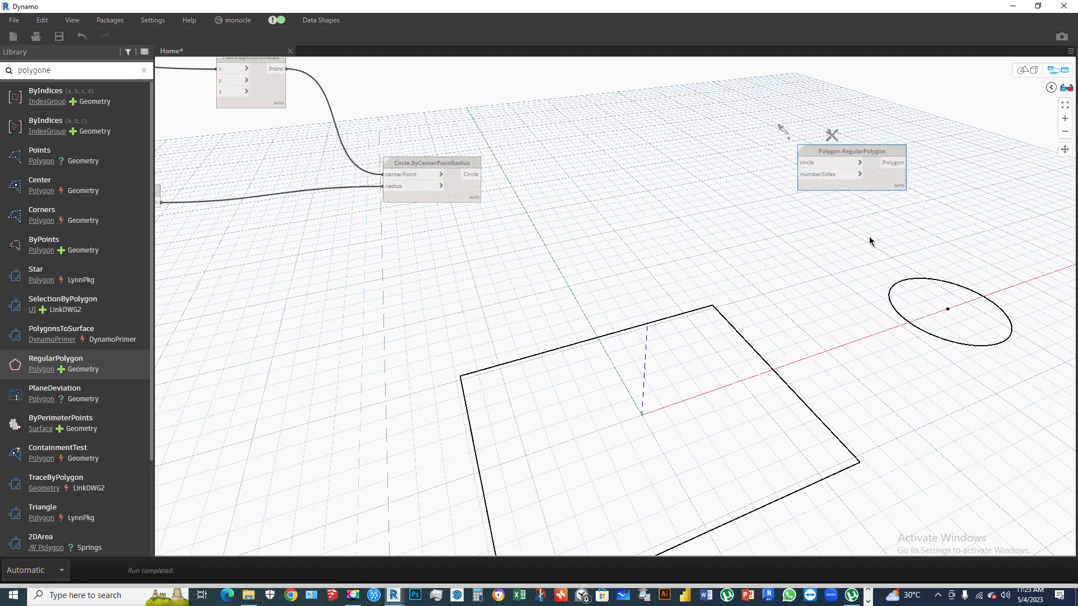
- Add an Integer Slider node between the circle node and the RegularPolygon node
scroll(631, 217, "up", 1)
right_click(603, 208)
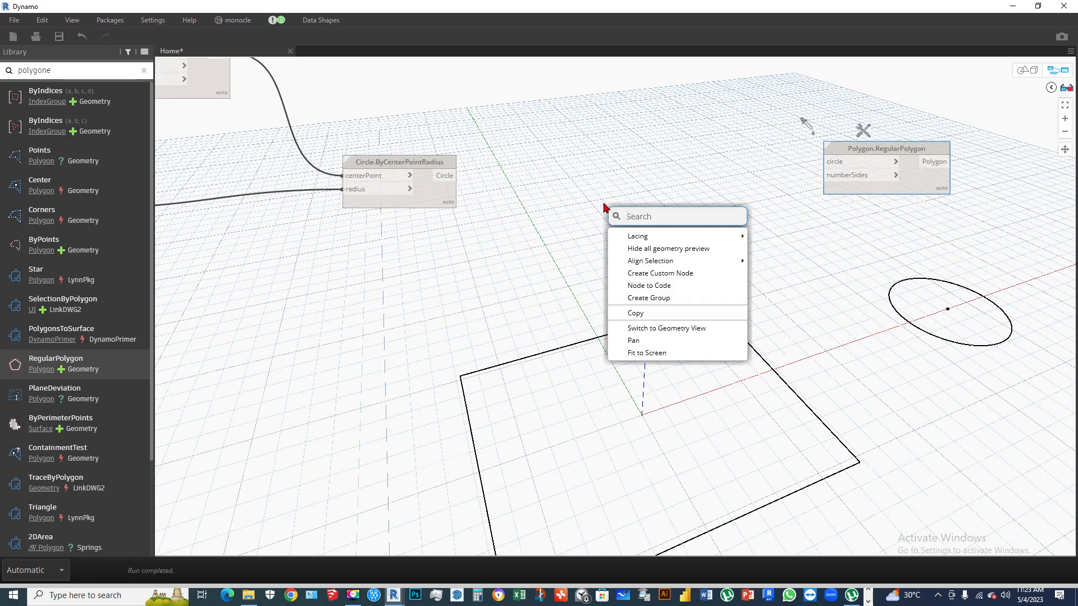
left_click(602, 176)
right_click(618, 232)
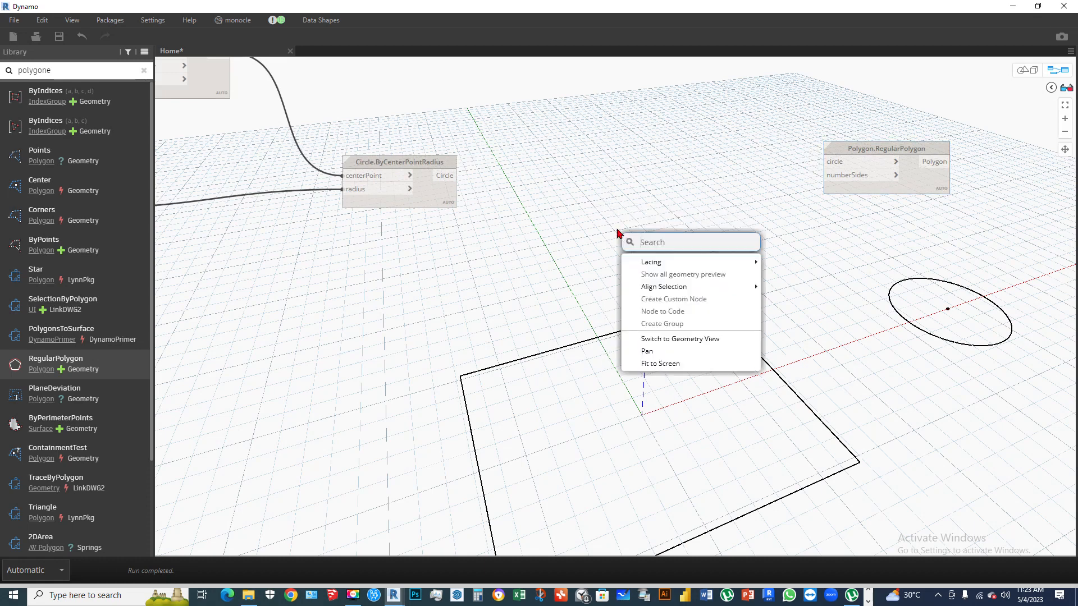
type("sli")
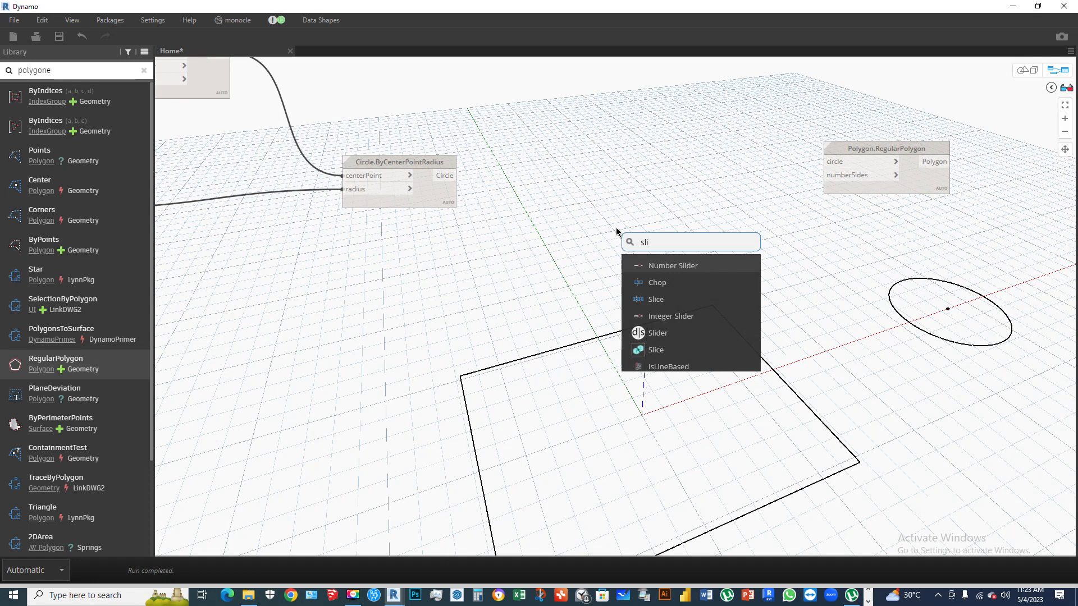
left_click(662, 318)
left_click_drag(705, 329, 598, 173)
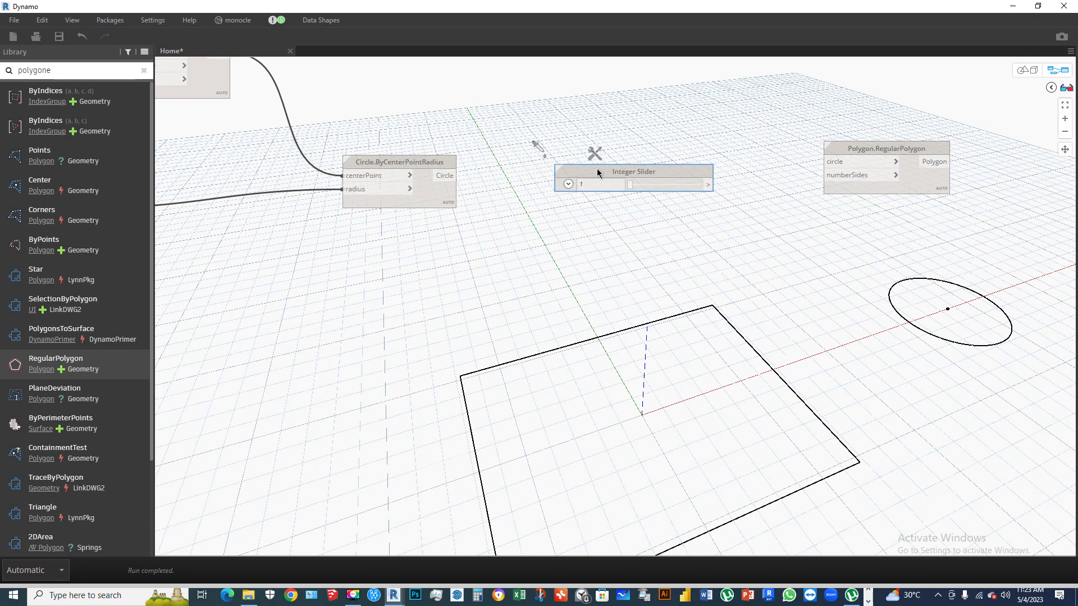
- Connect the Integer Slider to the polygon's numberSides input and the Circle output to its circle input, moving the slider node lower
scroll(615, 253, "down", 1)
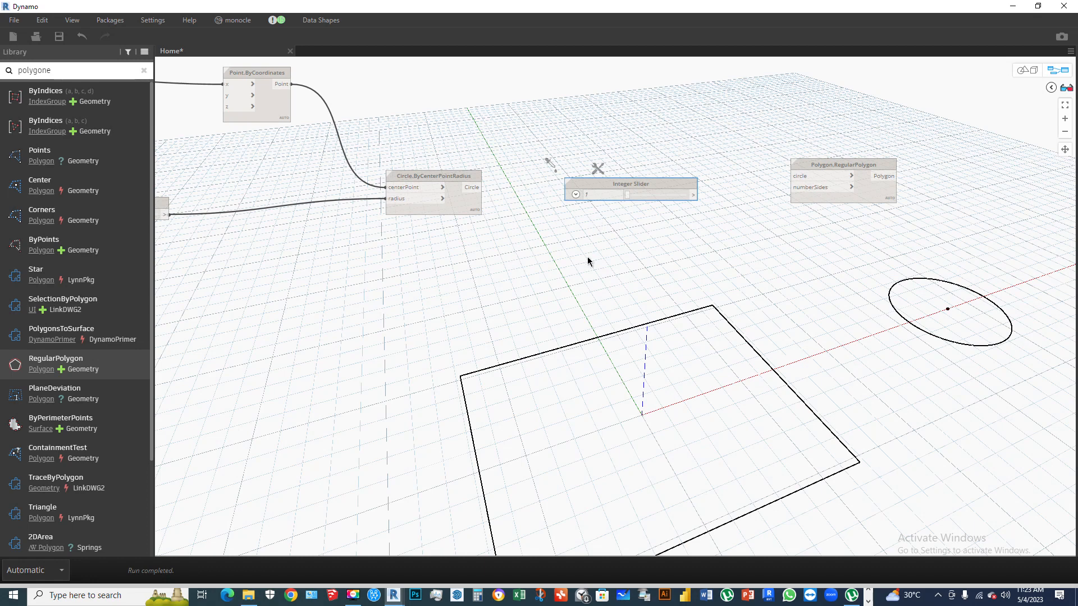
left_click_drag(694, 194, 790, 188)
left_click_drag(683, 188, 697, 239)
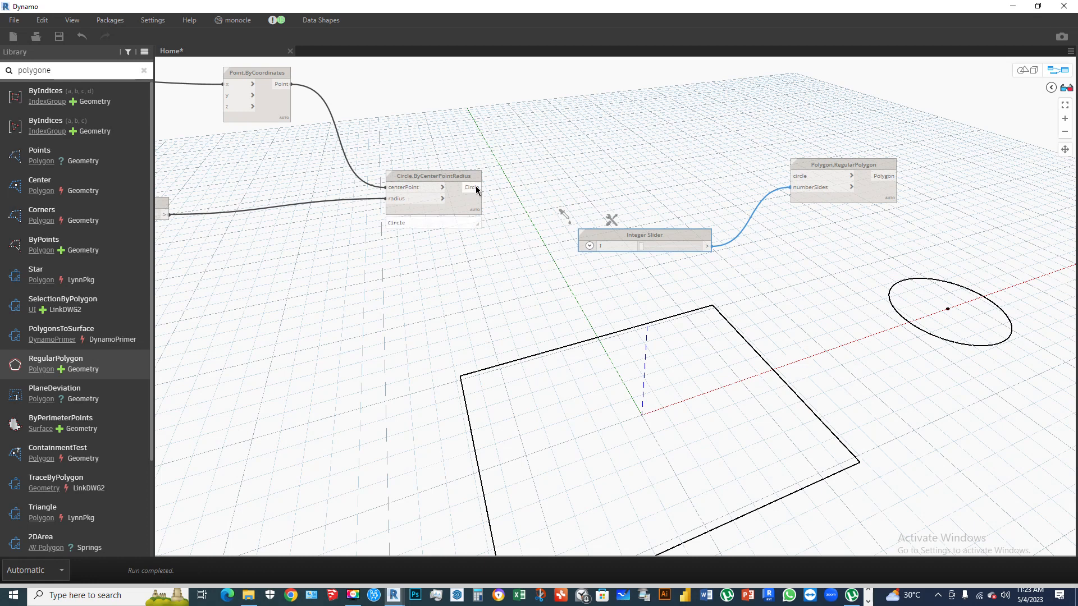
left_click_drag(477, 190, 801, 180)
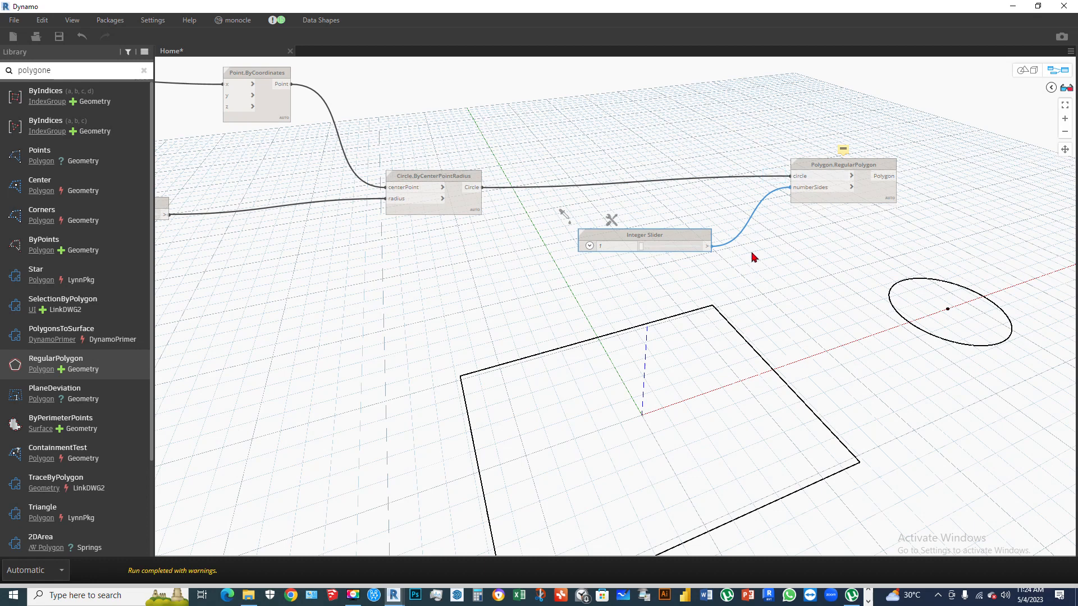
- Set the polygon's number of sides to 8 with the Integer Slider
scroll(741, 247, "up", 1)
left_click_drag(624, 247, 631, 248)
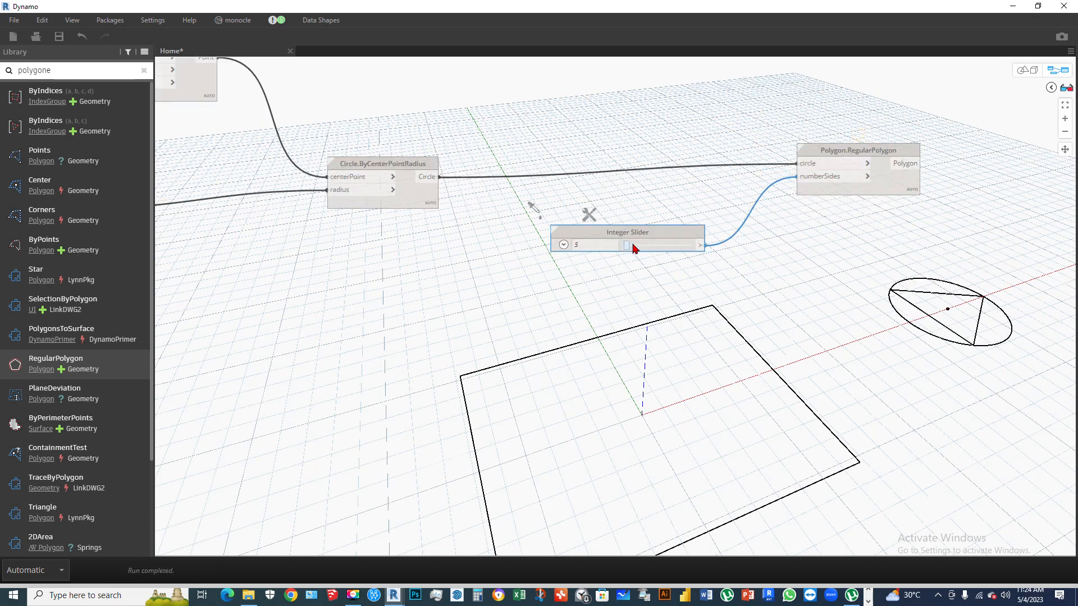
scroll(1022, 311, "up", 3)
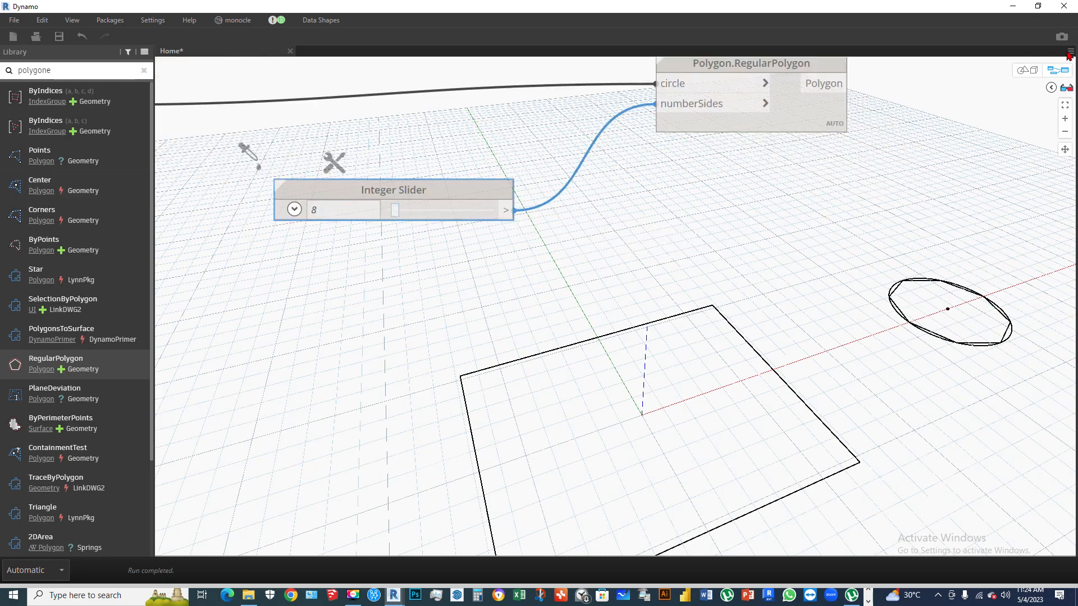
- Examine the polygon inscribed in the circle in the geometry view from a closer, steeper angle
left_click(1027, 70)
left_click_drag(859, 241, 823, 244)
right_click_drag(823, 243, 851, 283)
scroll(523, 292, "down", 5)
scroll(884, 290, "up", 5)
middle_click_drag(817, 287, 539, 355)
left_click(1032, 70)
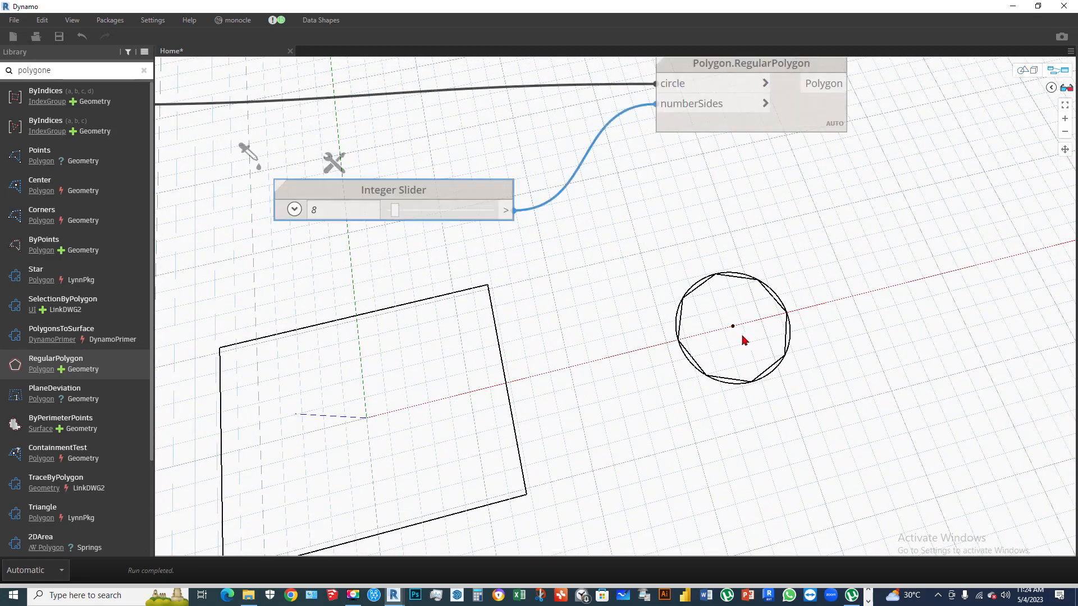
scroll(734, 344, "up", 2)
right_click(738, 341)
left_click(662, 410)
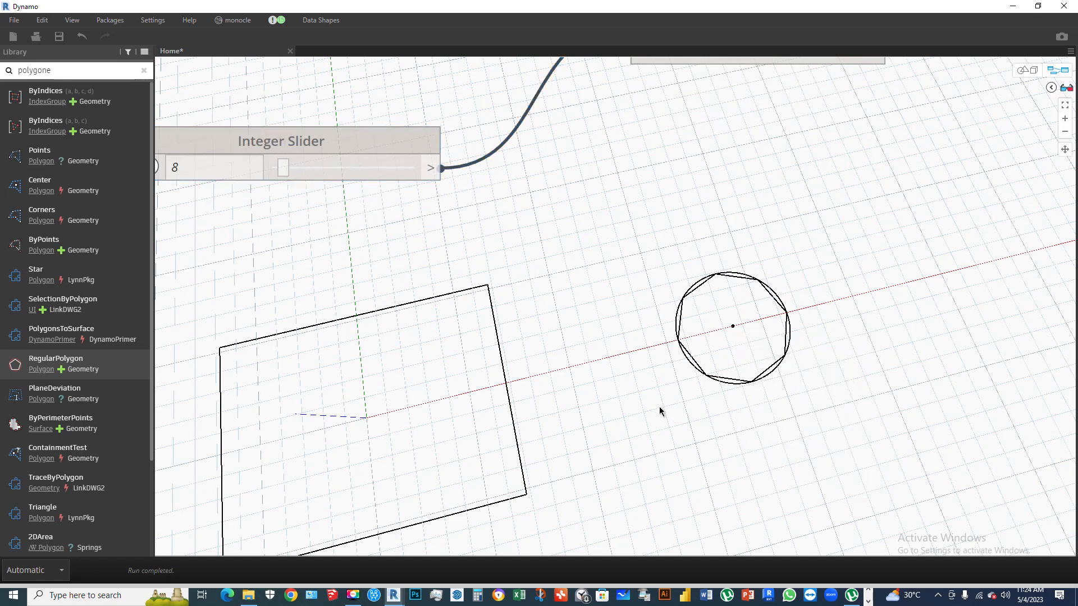
- Vary the polygon's number of sides with the Integer Slider, trying 11 and 5 before setting it to 6
scroll(691, 247, "down", 5)
scroll(695, 296, "up", 3)
middle_click_drag(636, 337, 640, 284)
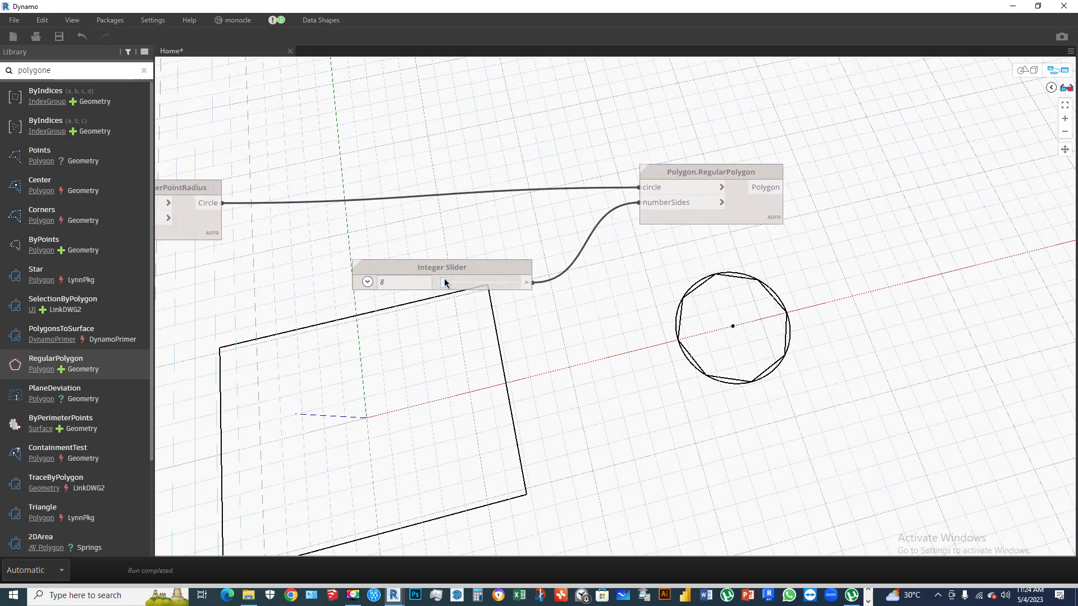
left_click_drag(446, 282, 447, 283)
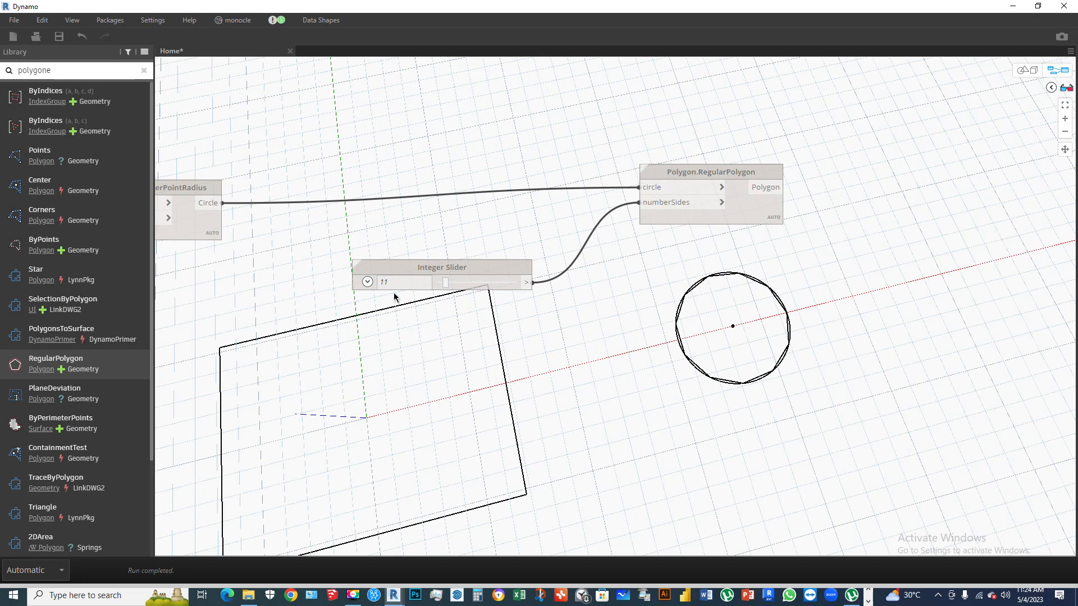
left_click(417, 285)
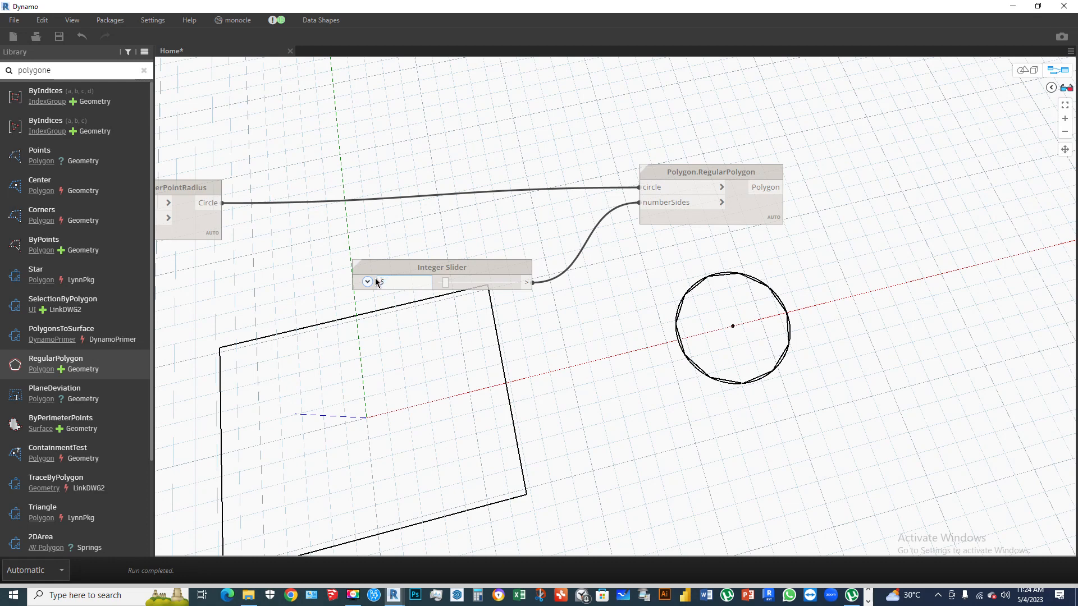
key("Return")
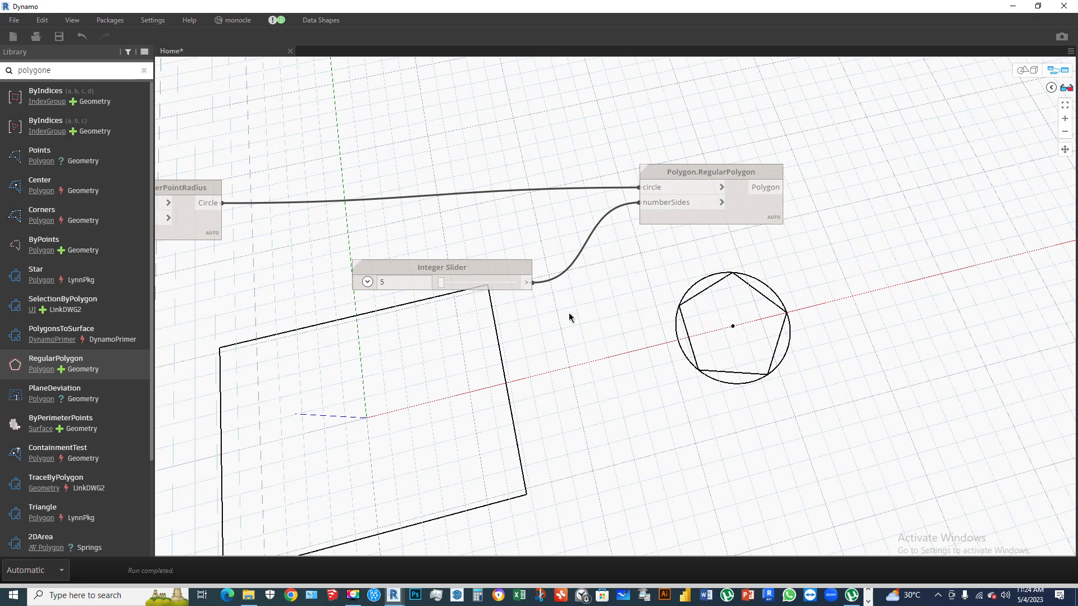
double_click(392, 283)
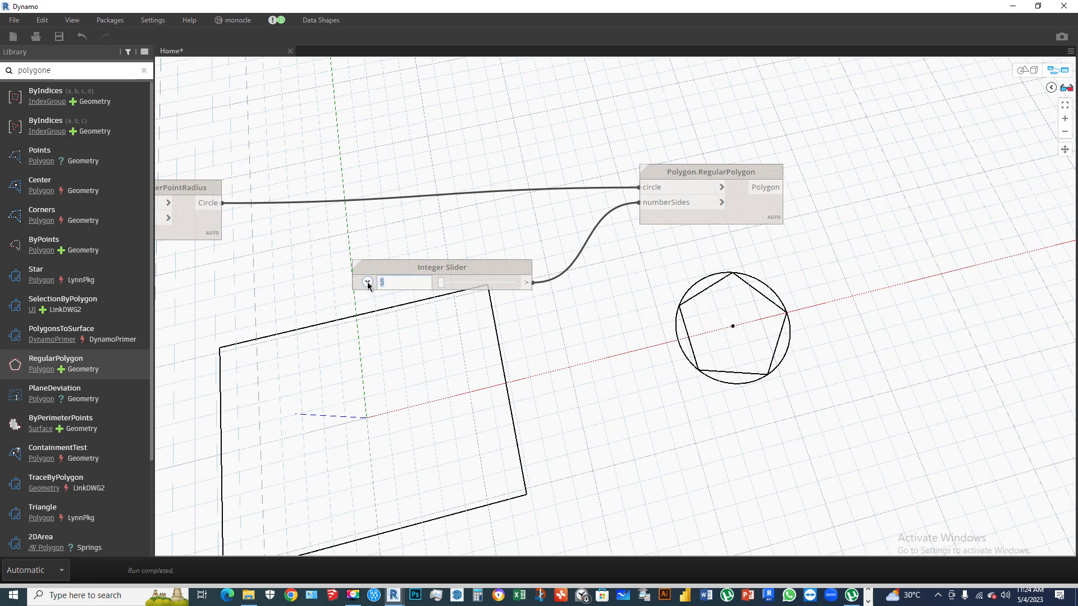
key("Return")
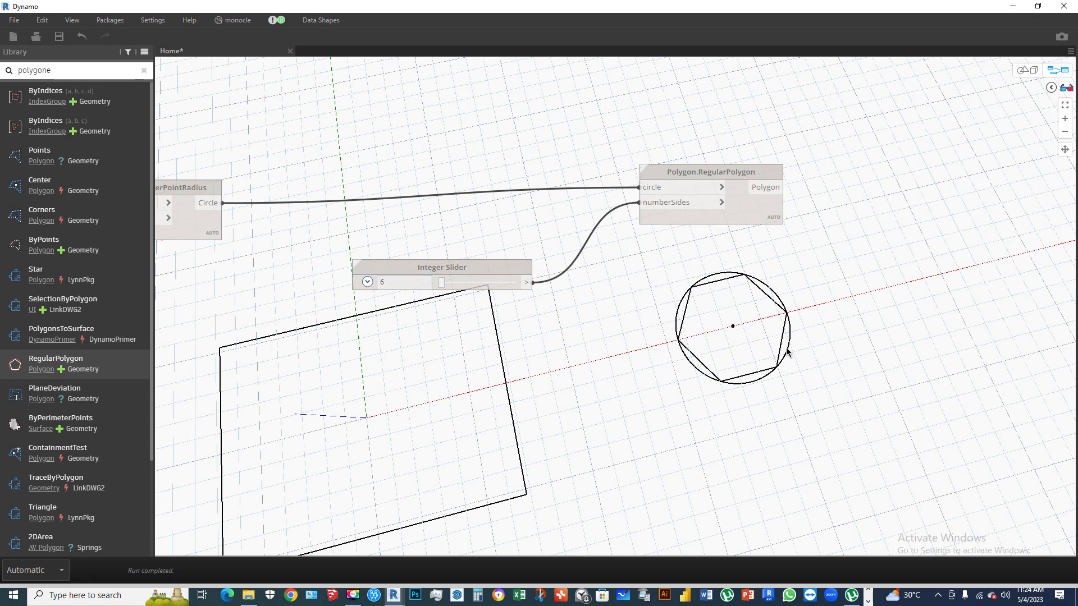
- Examine the overall node graph and the resulting rectangle, circle and inscribed polygon in the geometry view
scroll(711, 189, "down", 5)
scroll(563, 183, "up", 3)
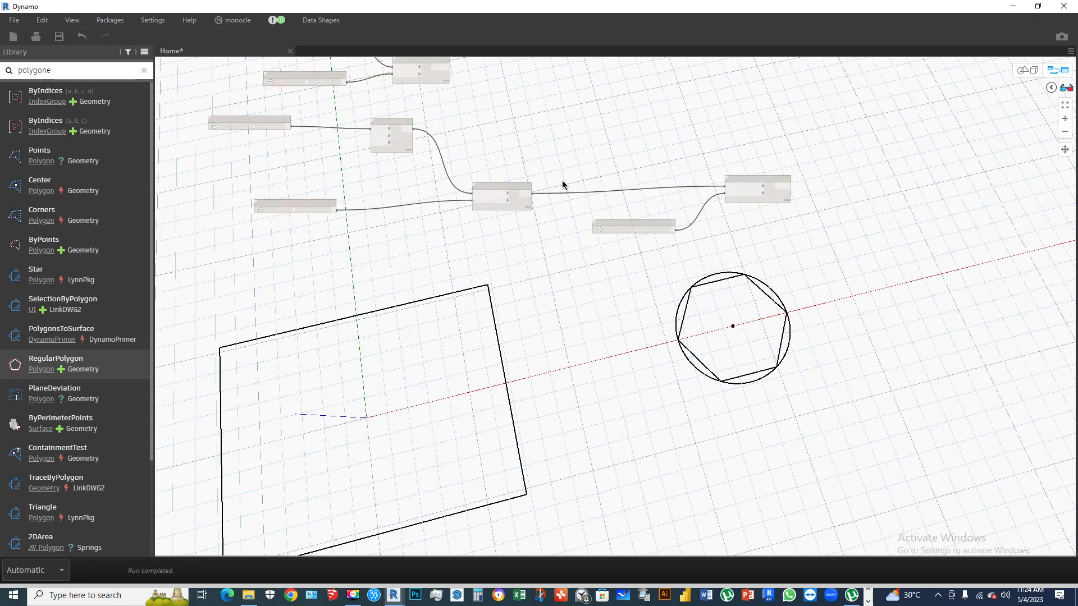
scroll(853, 216, "up", 2)
scroll(471, 177, "down", 3)
scroll(426, 221, "up", 2)
scroll(536, 164, "down", 3)
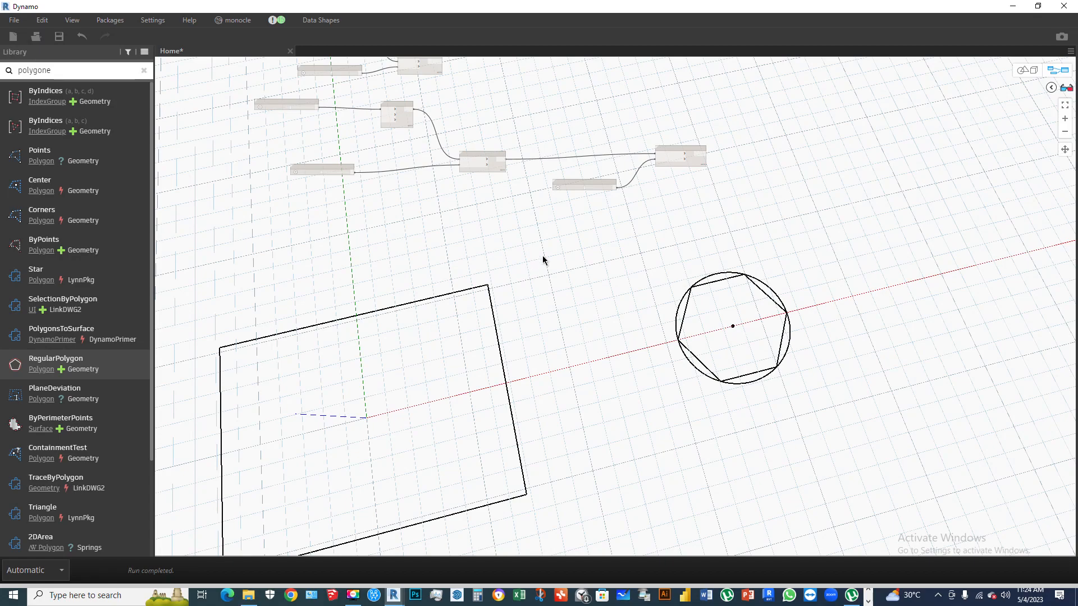
left_click(1023, 70)
scroll(753, 325, "down", 3)
right_click_drag(753, 325, 823, 245)
right_click_drag(752, 268, 808, 226)
scroll(555, 419, "up", 3)
middle_click_drag(582, 342, 676, 260)
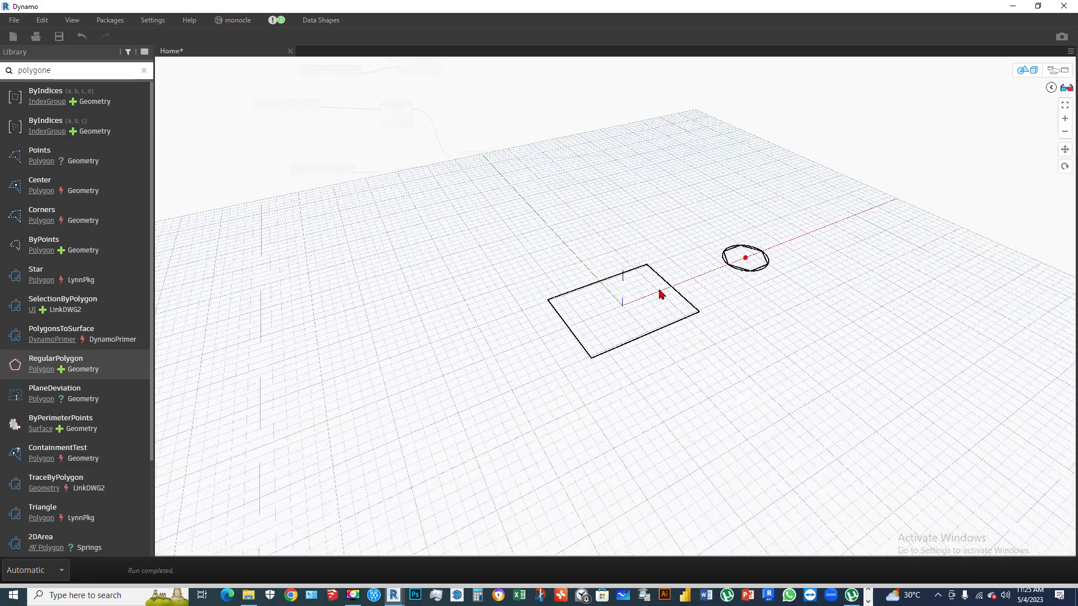
scroll(660, 295, "up", 2)
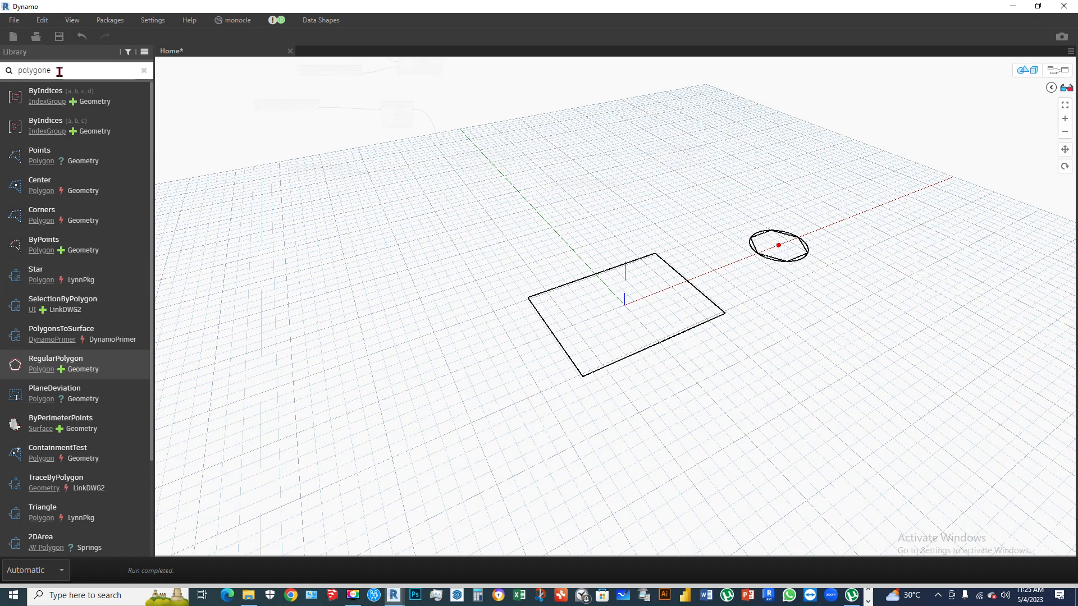
double_click(25, 71)
right_click(414, 271)
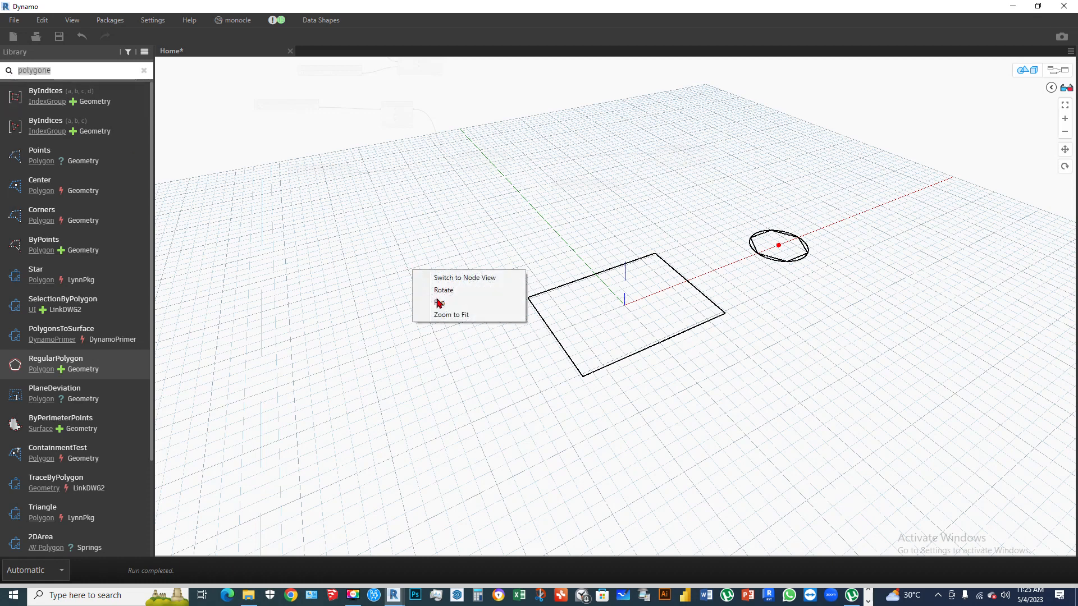
left_click(408, 189)
right_click(412, 261)
left_click(480, 232)
right_click(482, 234)
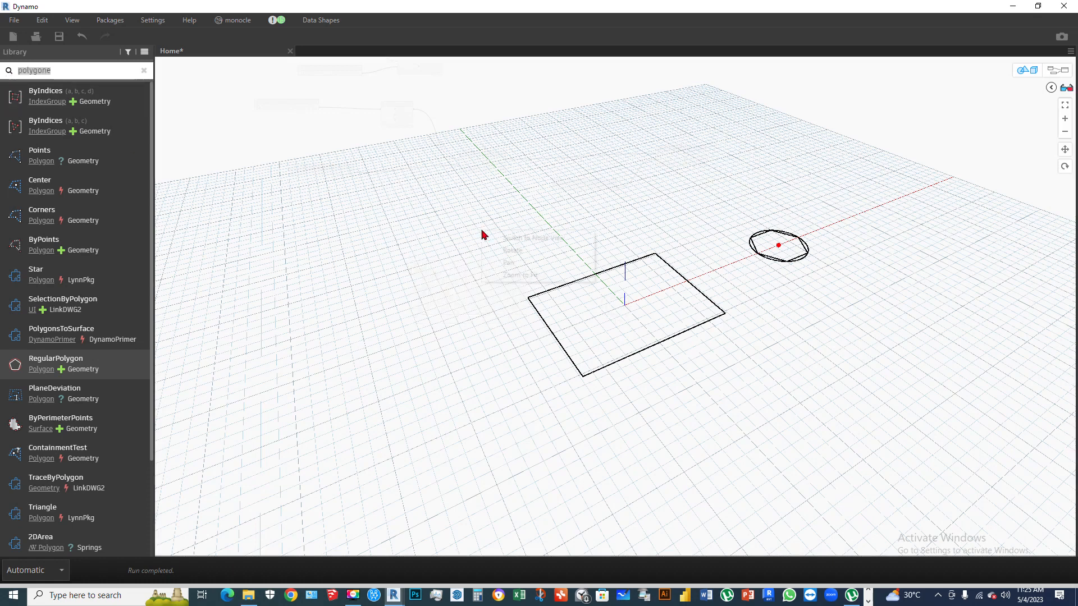
- Return to the node view and search from the empty canvas for "cube" nodes
left_click(1027, 71)
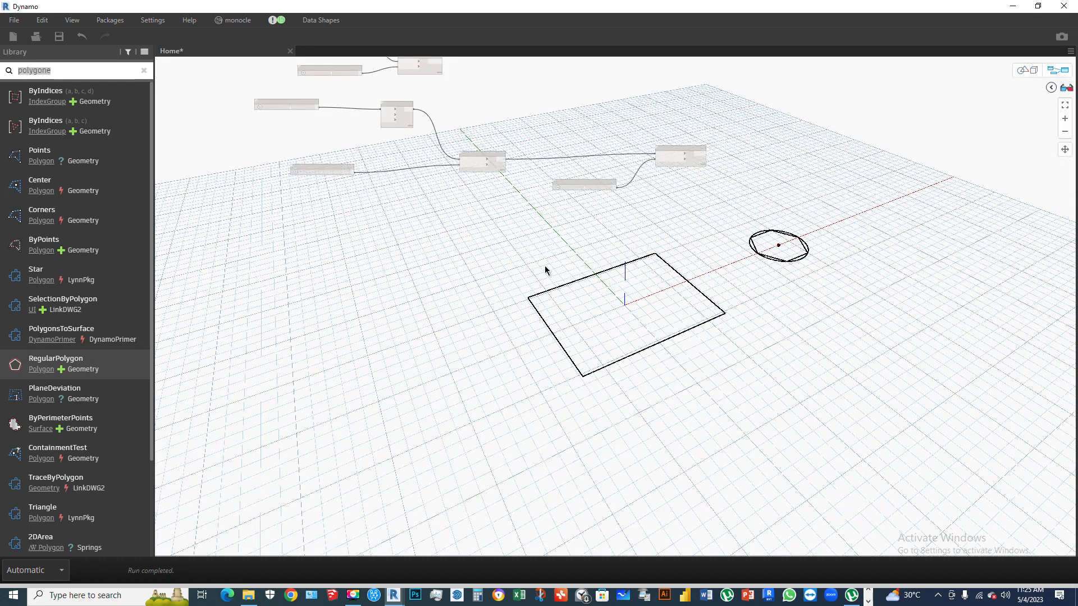
middle_click_drag(569, 350, 575, 404)
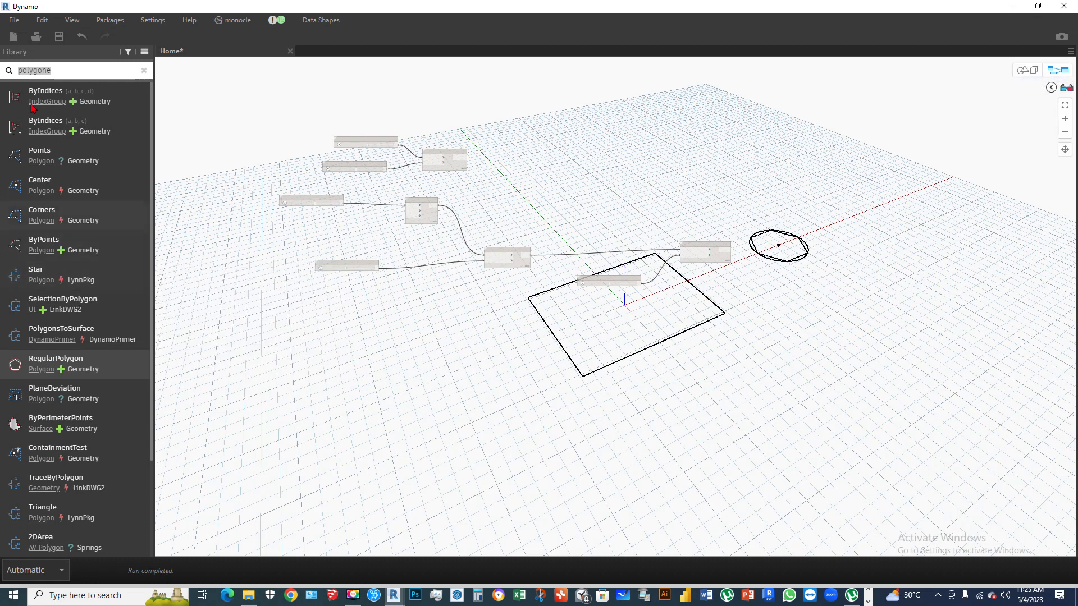
left_click(55, 70)
double_click(55, 70)
right_click(458, 339)
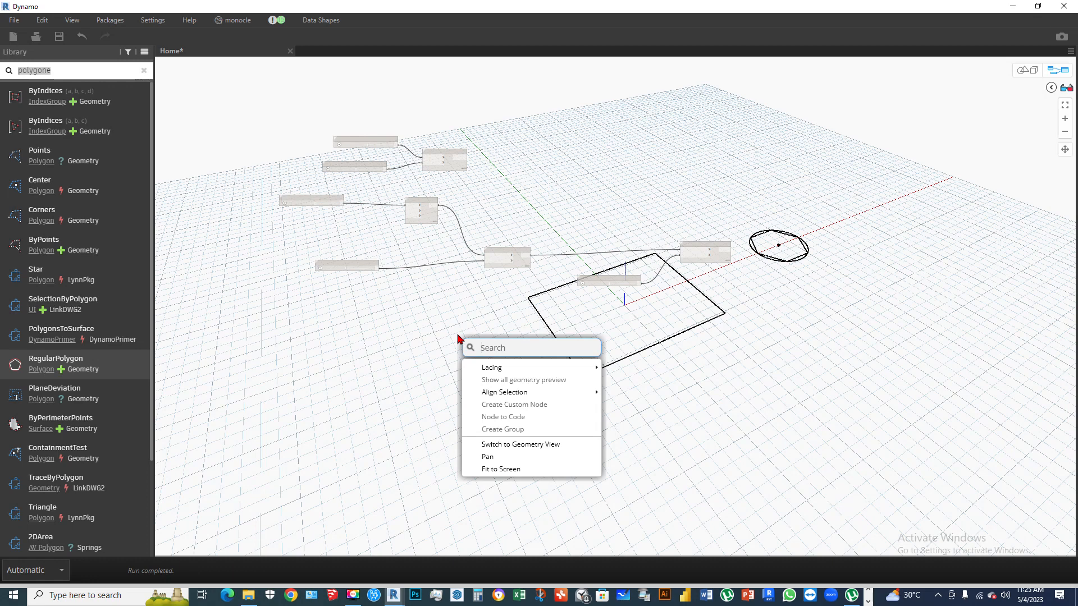
type("cube")
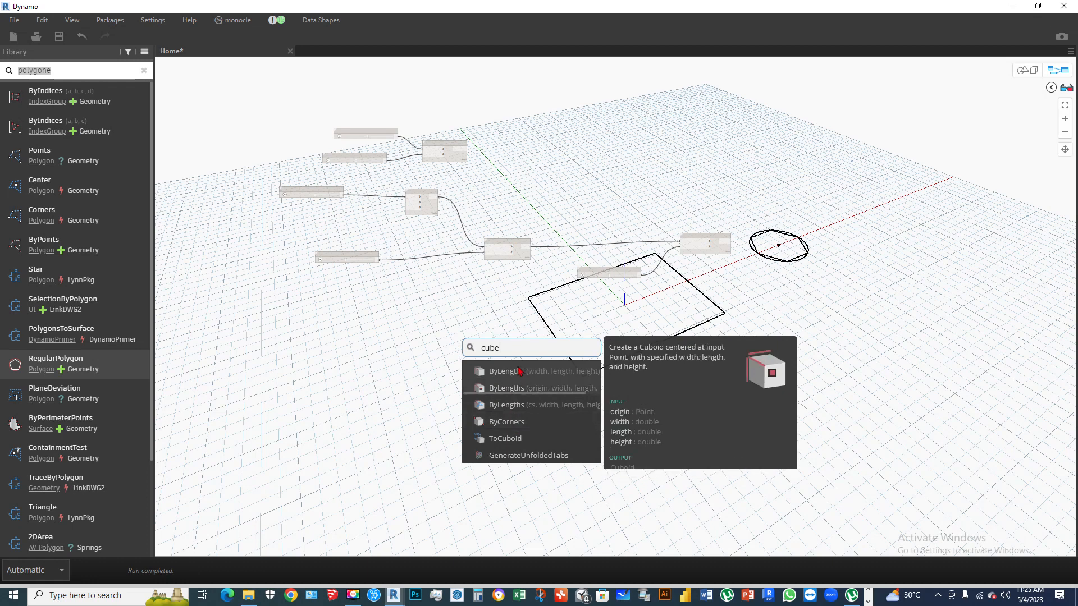
- Search the node library for "cube" and add the Cuboid.ByLengths node that takes width, length and height
left_click_drag(77, 75, 3, 73)
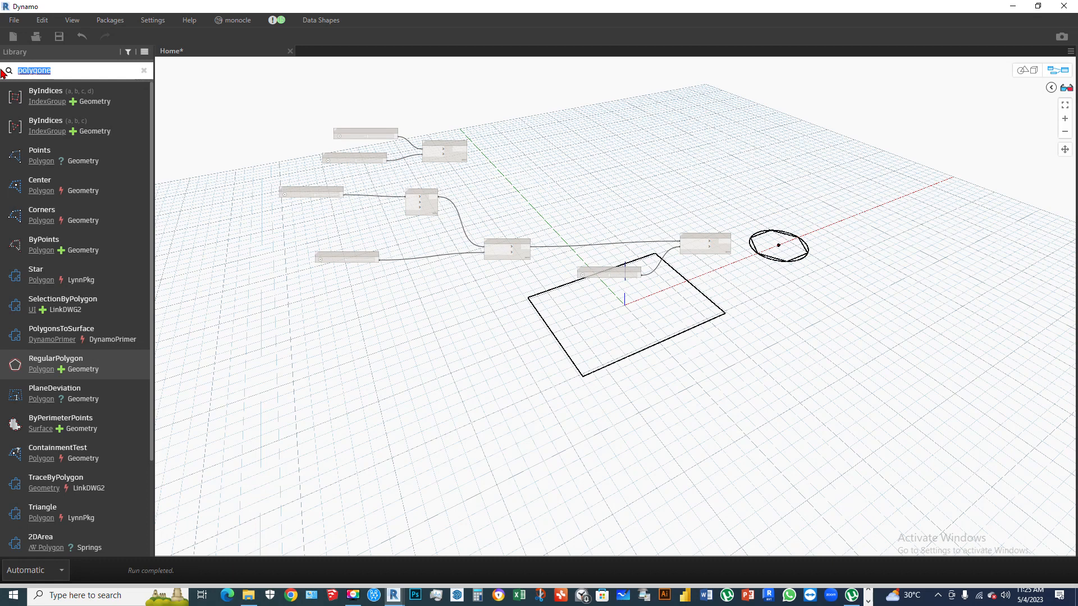
type("cube")
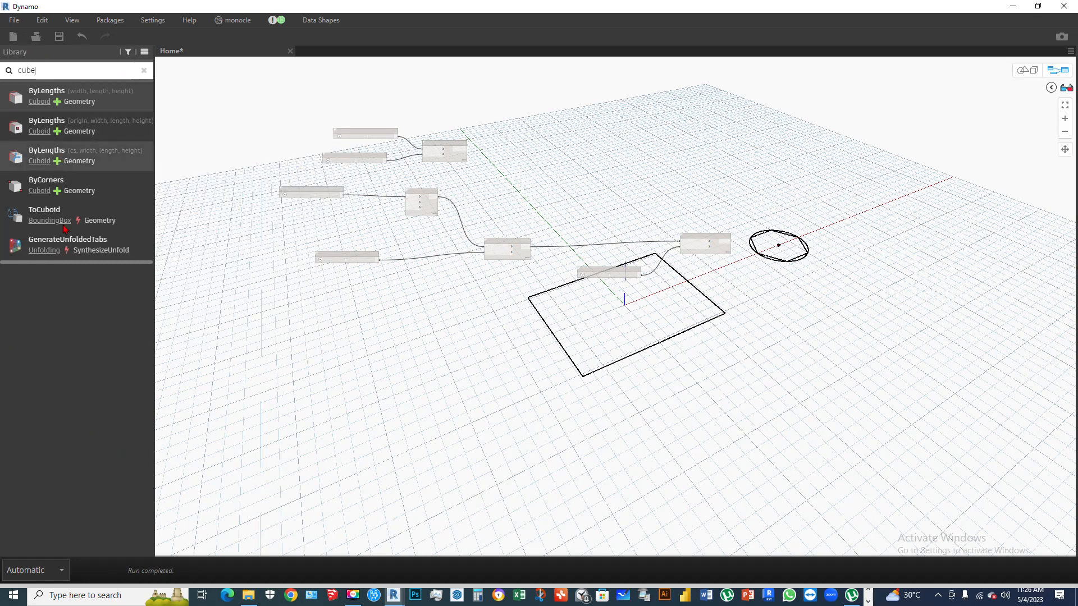
mouse_move(33, 219)
mouse_move(41, 96)
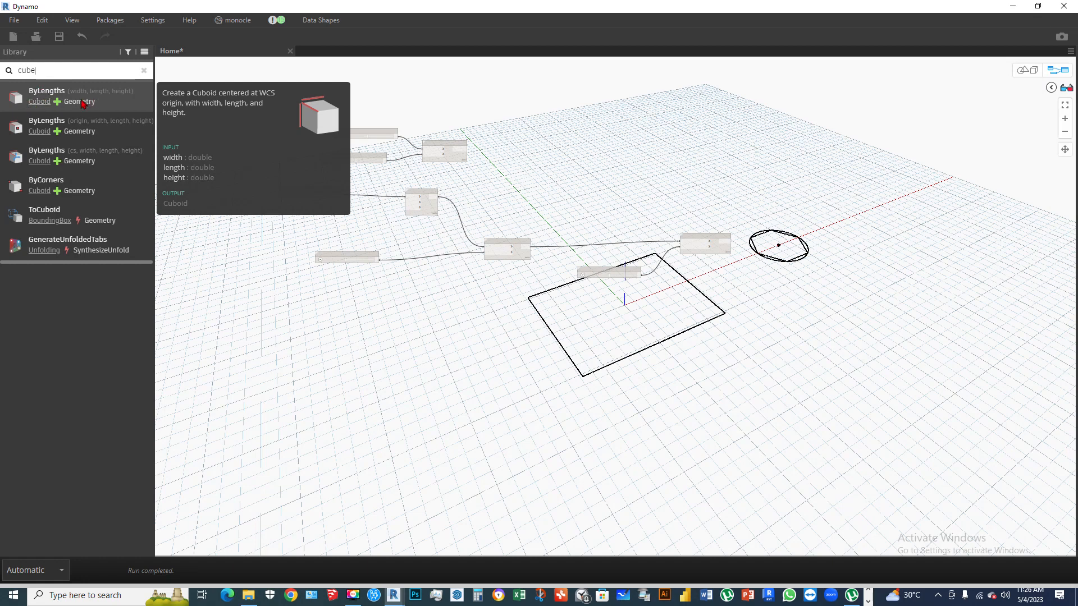
left_click(37, 102)
scroll(93, 387, "up", 15)
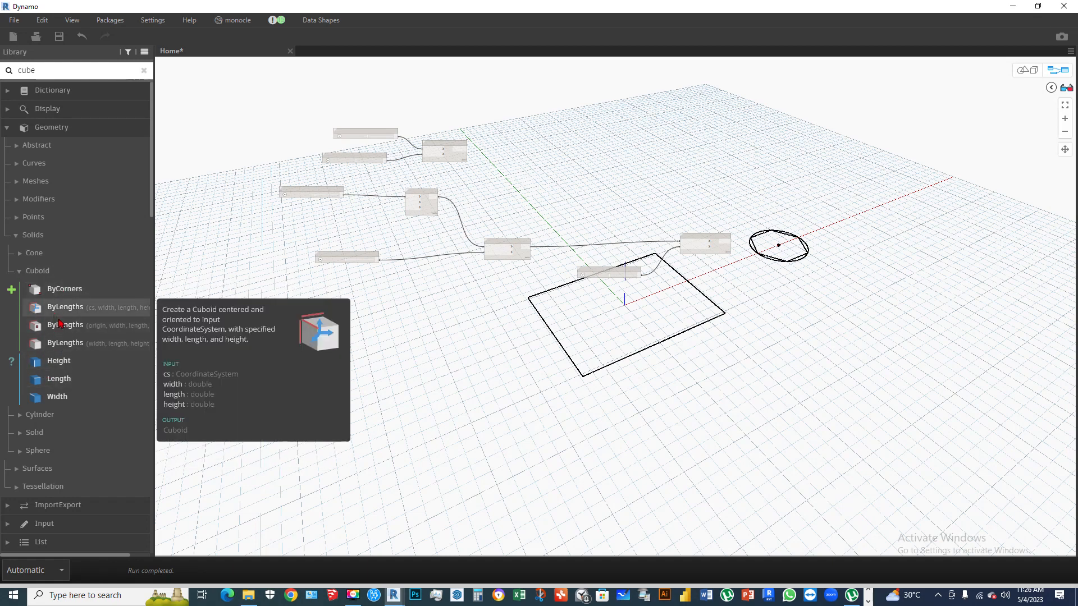
left_click(60, 349)
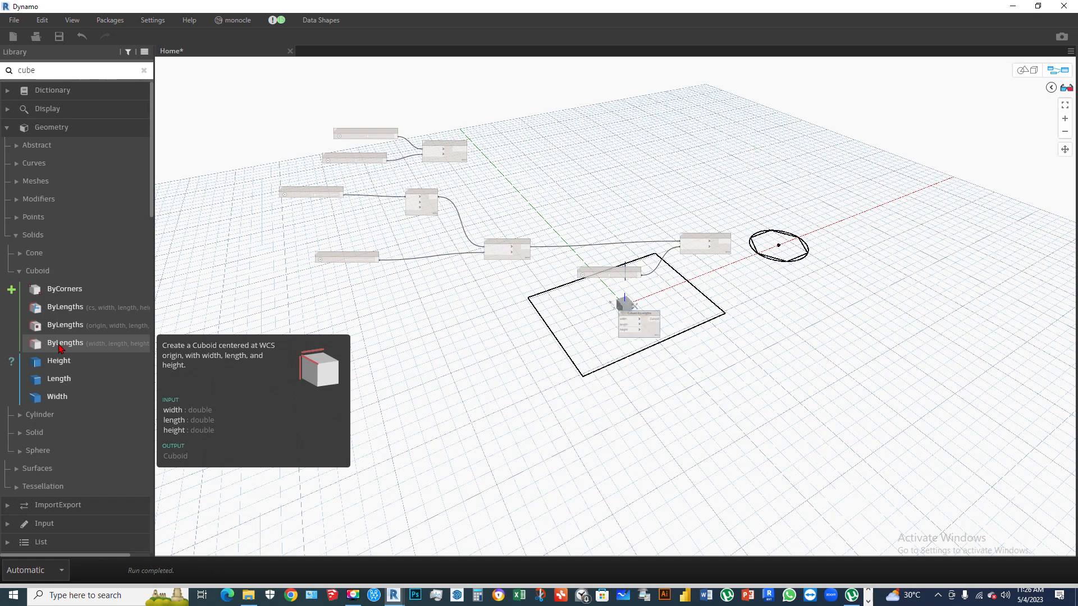
- Move the Cuboid.ByLengths node off the previewed cuboid to the free space below the Integer Slider
right_click(707, 329)
scroll(691, 303, "up", 5)
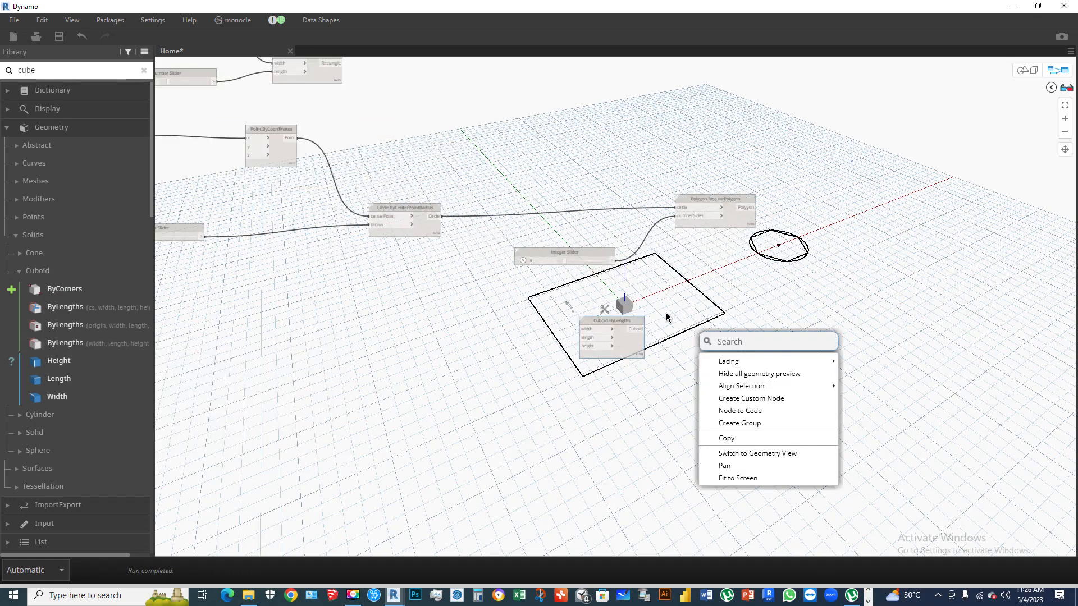
scroll(661, 323, "up", 3)
left_click_drag(564, 325, 466, 330)
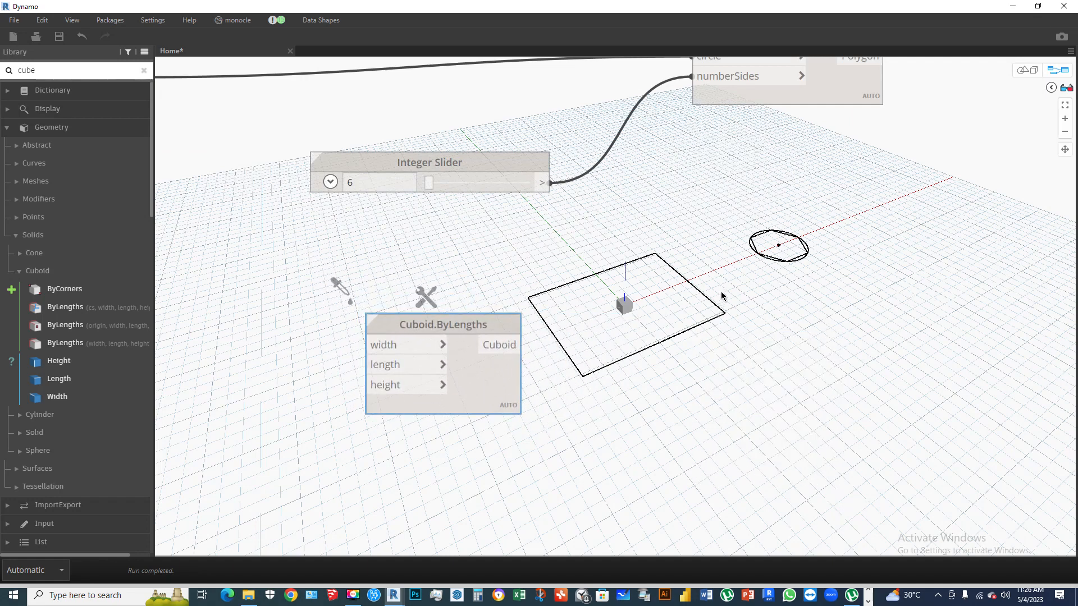
left_click(1063, 74)
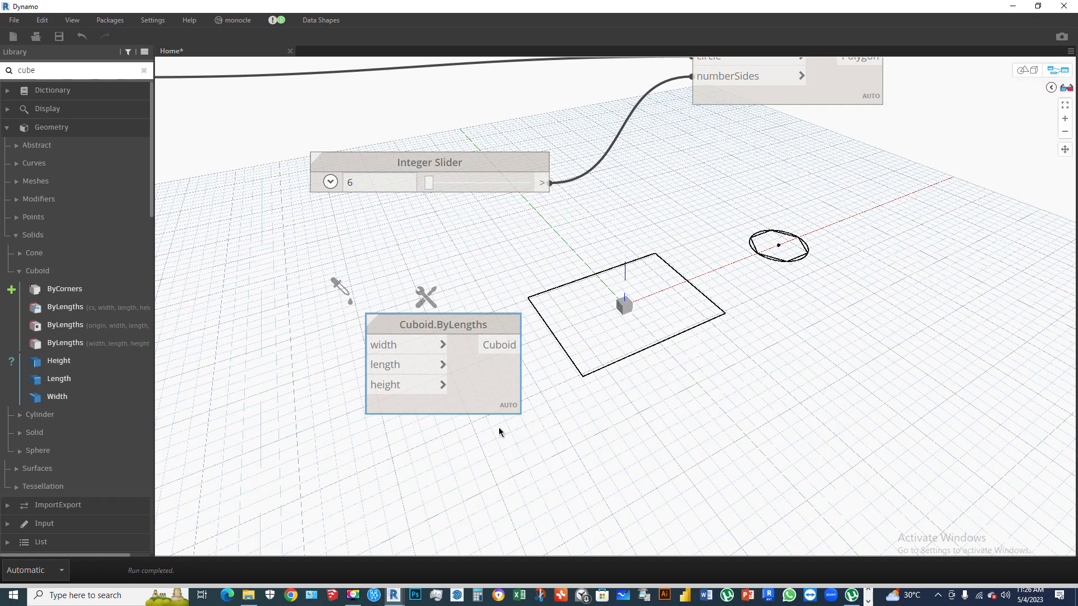
left_click(621, 389)
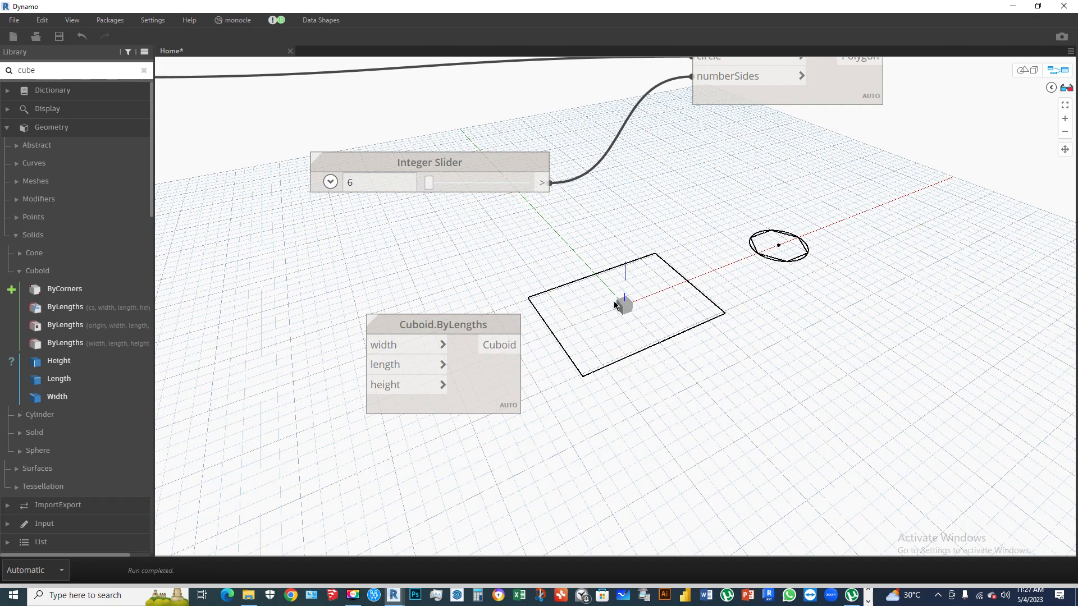
- Examine the default cuboid at the rectangle's center in the geometry view from several angles and distances
left_click(1026, 69)
scroll(623, 325, "up", 5)
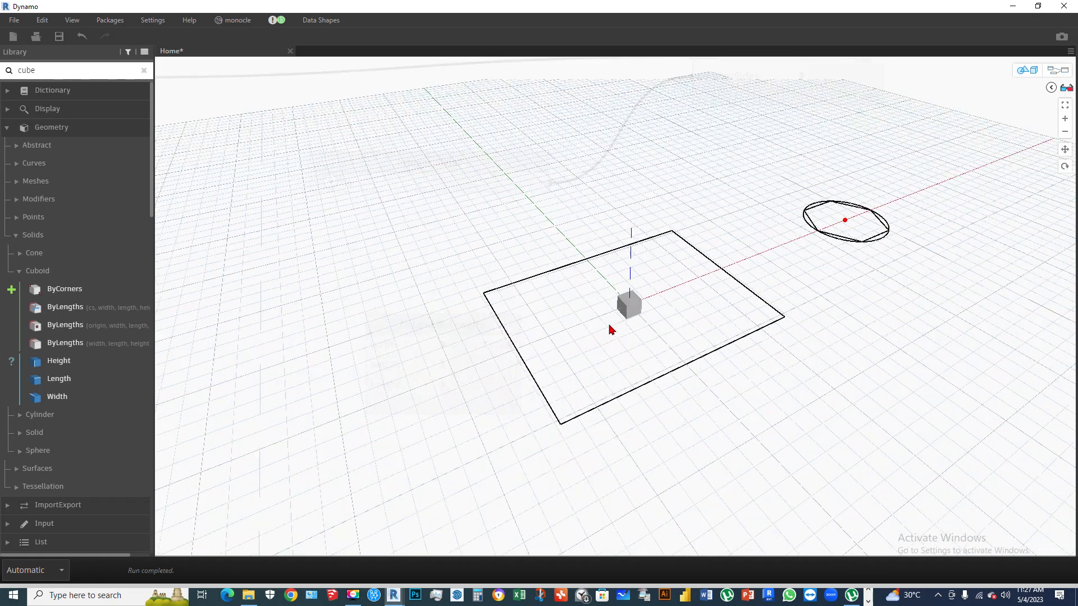
mouse_move(731, 320)
right_mouse_down()
mouse_move(785, 286)
mouse_move(763, 308)
mouse_move(739, 308)
right_mouse_up()
mouse_move(713, 382)
right_mouse_down()
mouse_move(759, 372)
mouse_move(701, 386)
right_mouse_up()
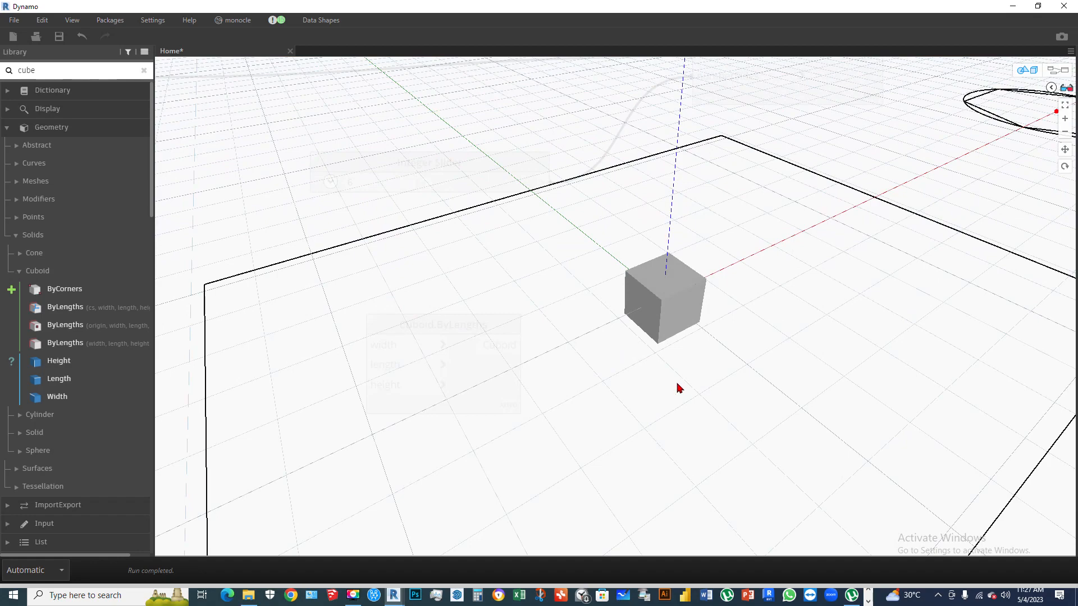
mouse_move(766, 267)
right_mouse_down()
mouse_move(782, 285)
mouse_move(678, 288)
mouse_move(604, 226)
mouse_move(664, 221)
mouse_move(689, 266)
mouse_move(652, 274)
mouse_move(672, 301)
right_mouse_up()
scroll(671, 301, "down", 5)
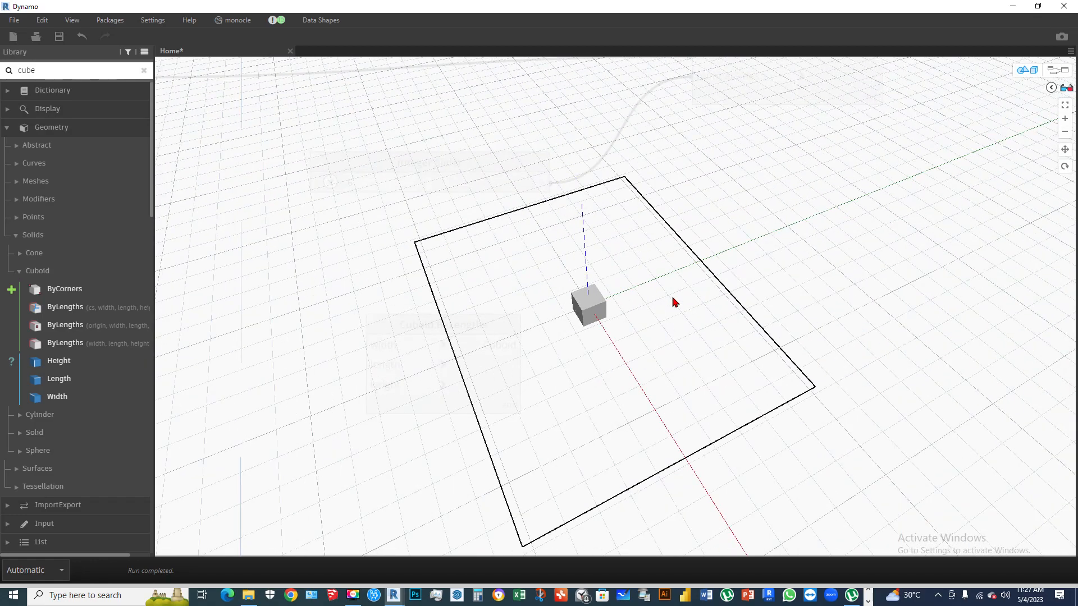
scroll(588, 290, "up", 2)
right_click_drag(586, 339, 671, 330)
scroll(672, 330, "down", 4)
scroll(673, 330, "up", 4)
scroll(661, 316, "up", 3)
right_click_drag(681, 342, 630, 336)
scroll(631, 336, "down", 6)
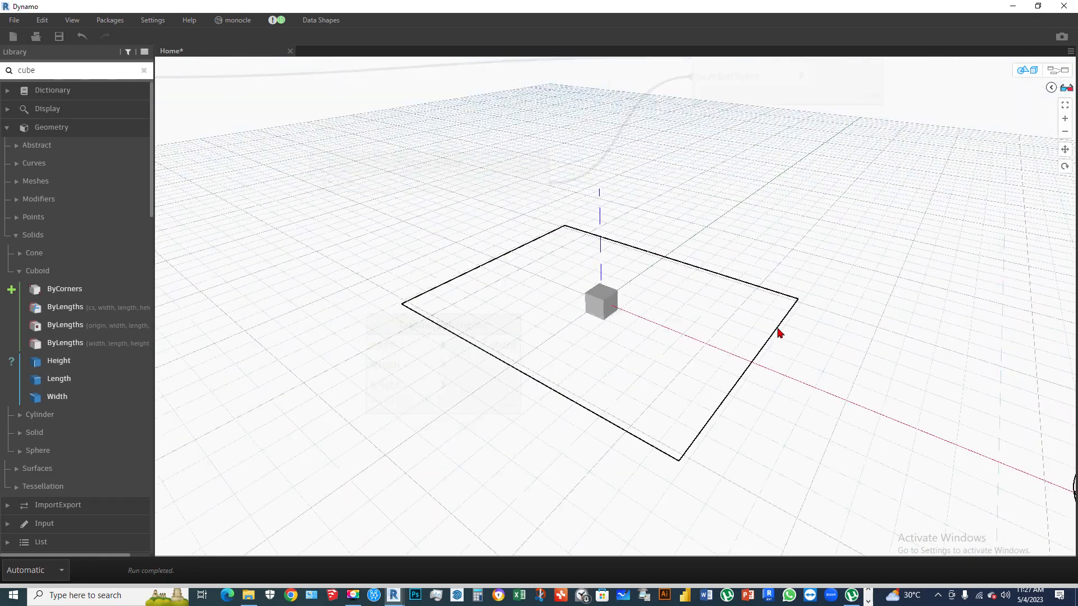
- Return to the node view and place the Cuboid.ByLengths node below the RegularPolygon node, leaving space before its inputs
left_click(1029, 71)
right_click(638, 295)
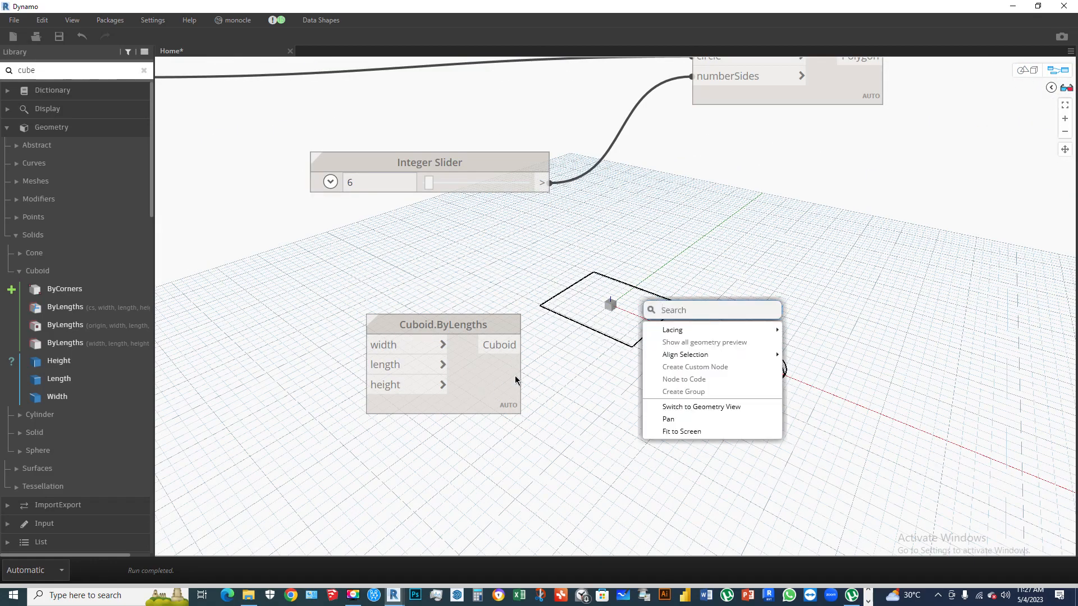
left_click_drag(478, 386, 798, 307)
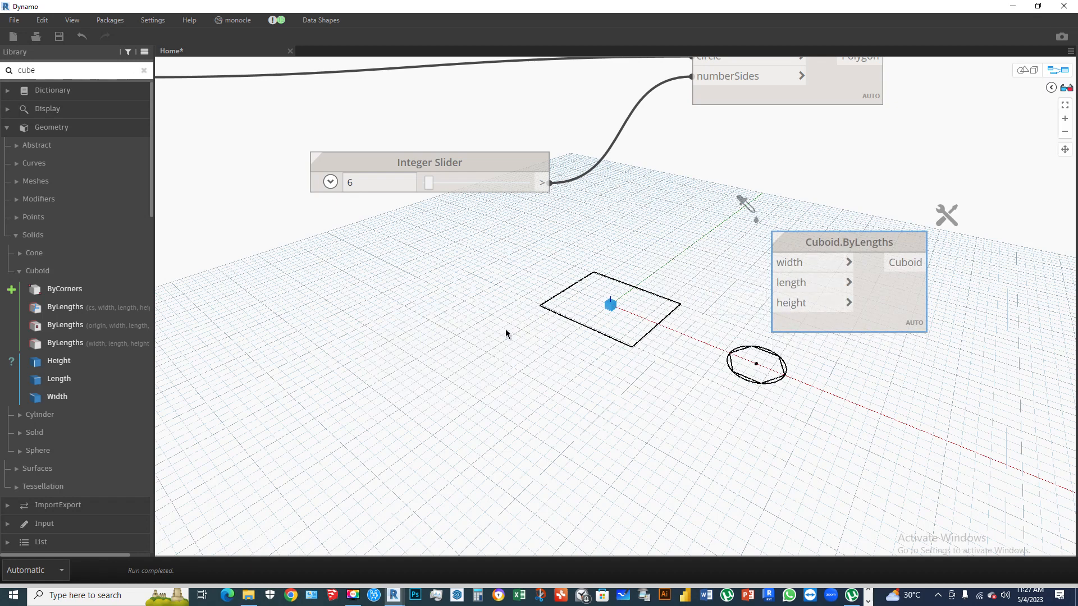
- Search the workspace for "sli" and add a Number Slider node in the free space below the Integer Slider
right_click(417, 332)
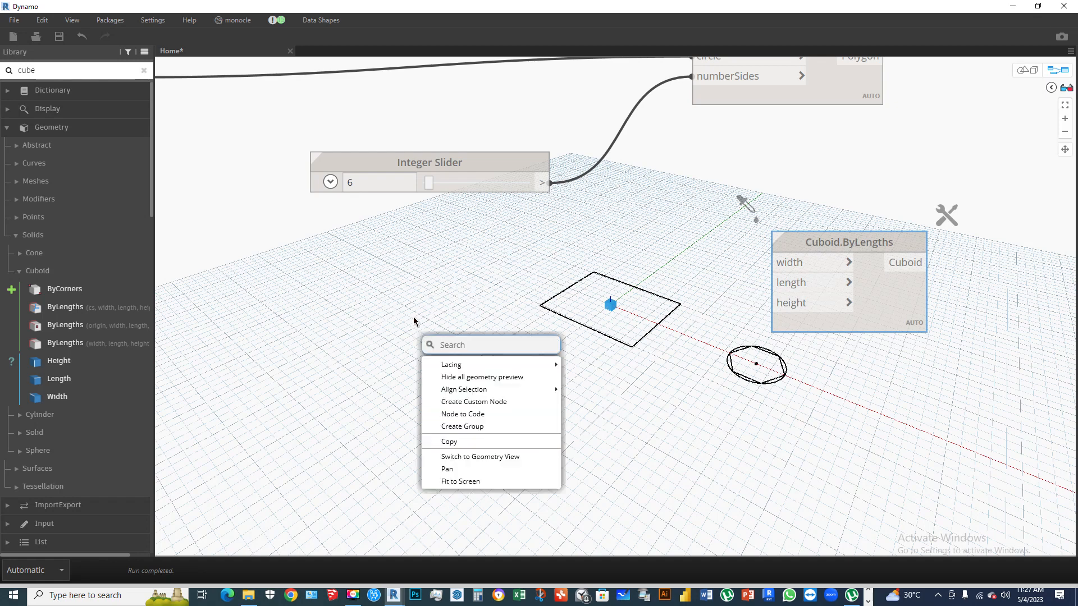
type("sli")
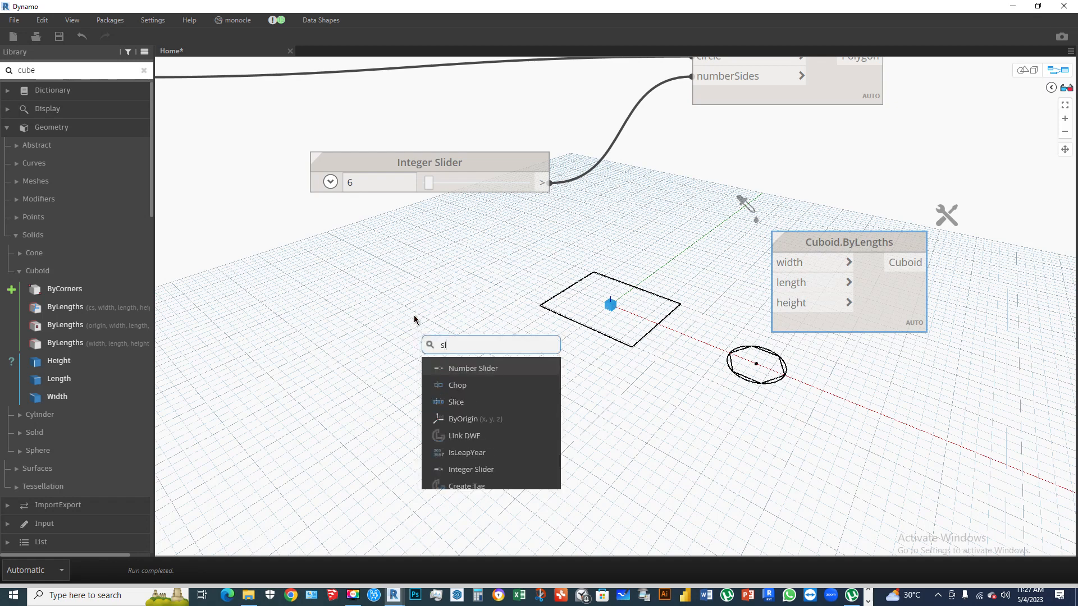
left_click(479, 370)
left_click_drag(567, 387, 458, 276)
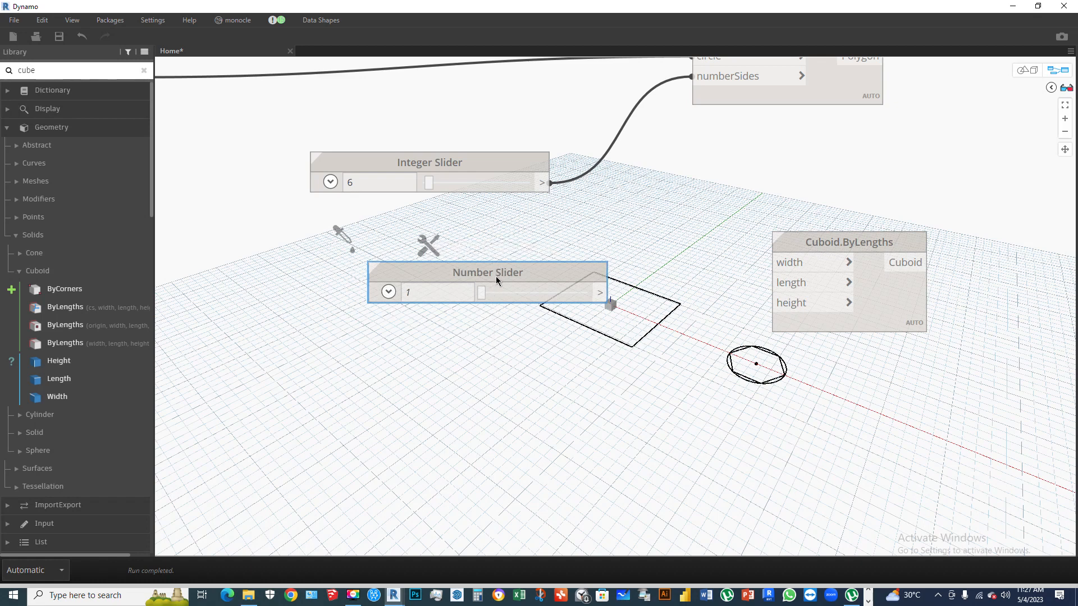
left_click_drag(496, 279, 437, 302)
- Duplicate the new Number Slider twice so three sliders are stacked below the Integer Slider
key("ctrl+c")
key("ctrl+v")
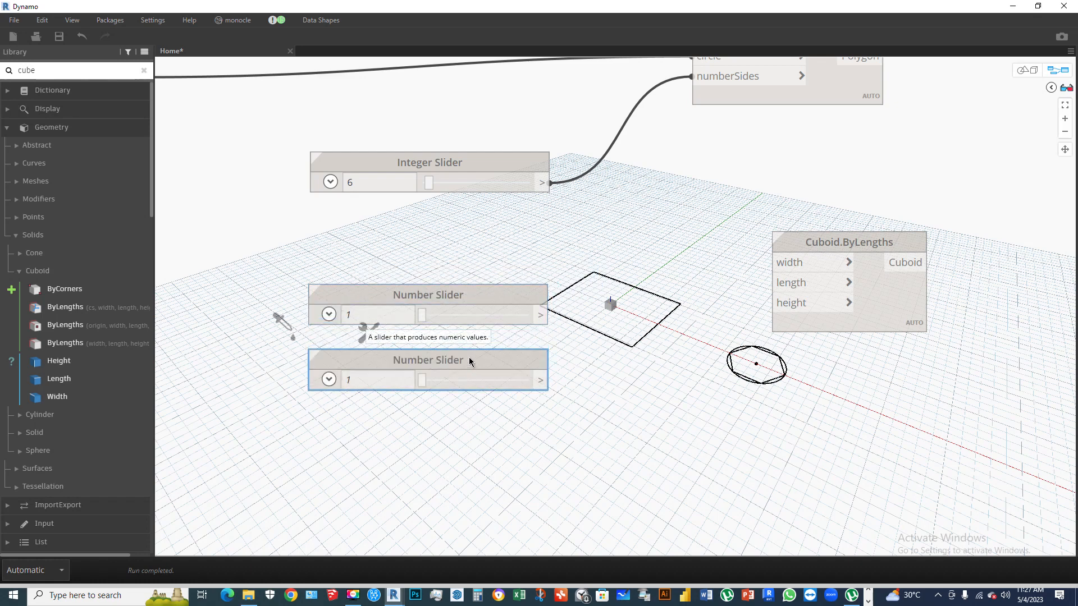
key("ctrl+v")
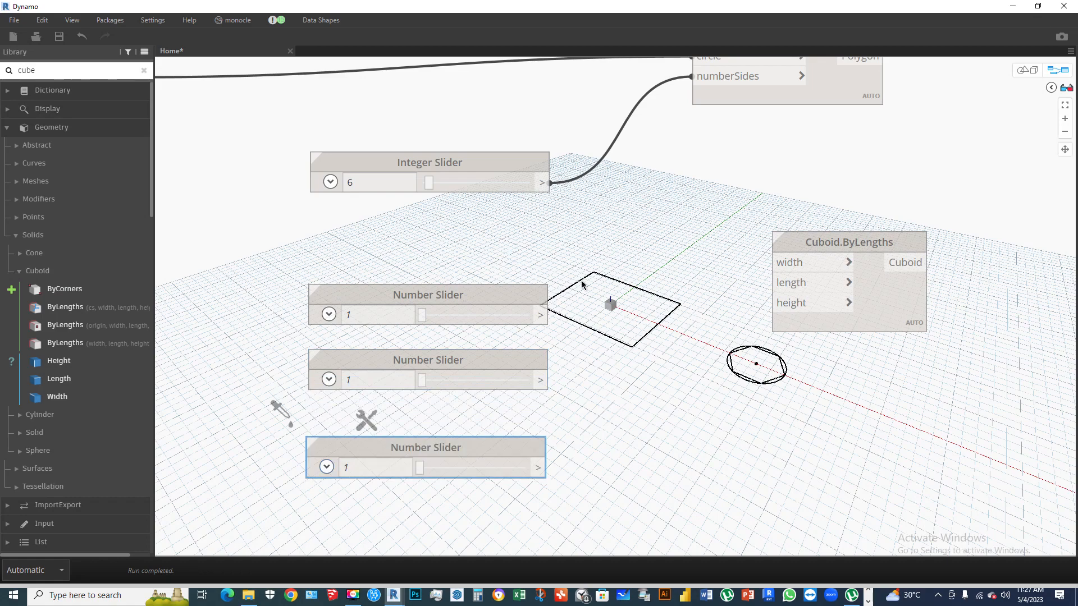
- Connect the three stacked Number Sliders to the width, length and height inputs of Cuboid.ByLengths, in that order
scroll(583, 285, "down", 4)
scroll(570, 353, "up", 2)
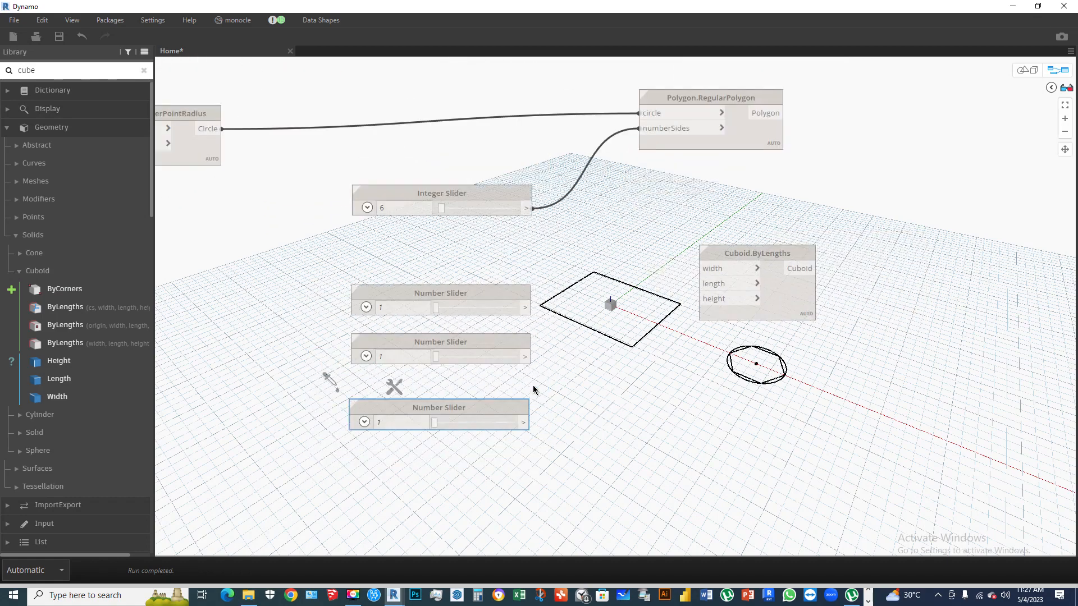
left_click_drag(532, 307, 716, 273)
left_click_drag(531, 358, 708, 284)
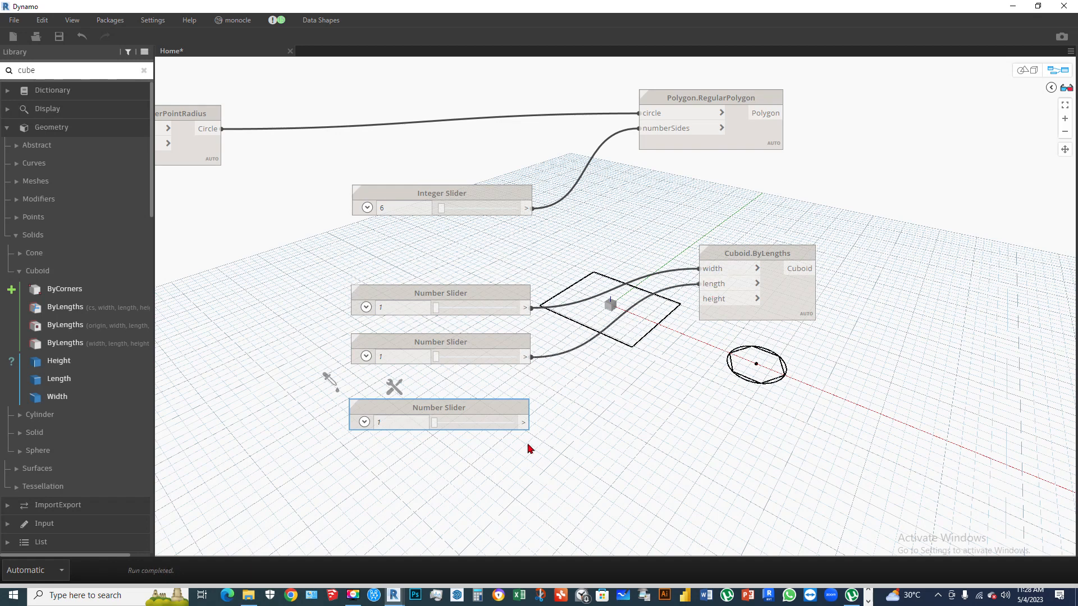
left_click_drag(531, 423, 730, 299)
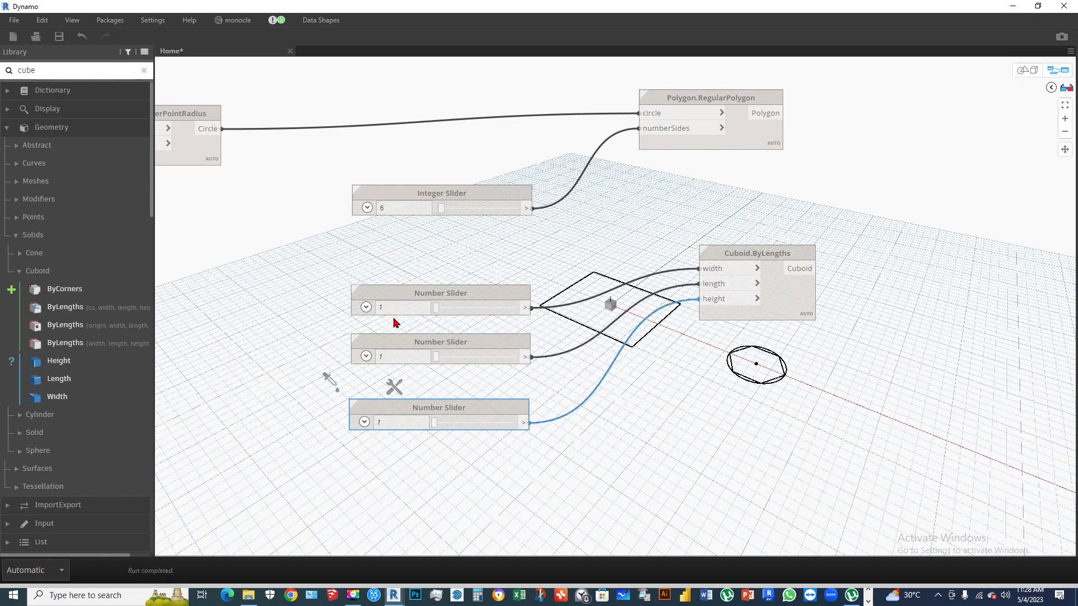
- Examine the slider-driven cuboid up close in the geometry view, then return to the node view
left_click(1025, 70)
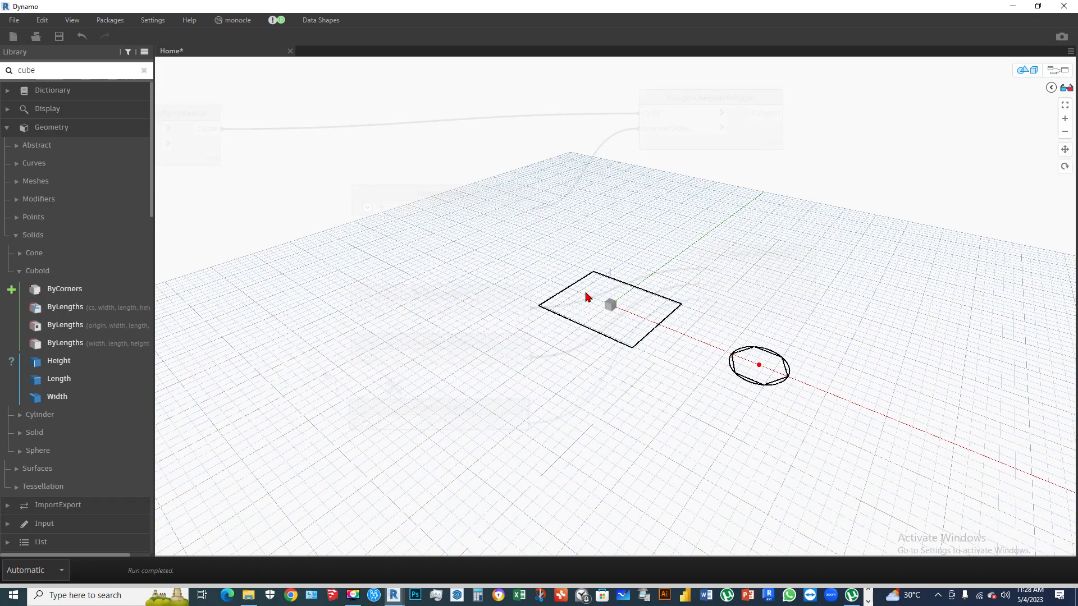
scroll(592, 305, "up", 3)
scroll(638, 308, "up", 1)
scroll(595, 292, "up", 3)
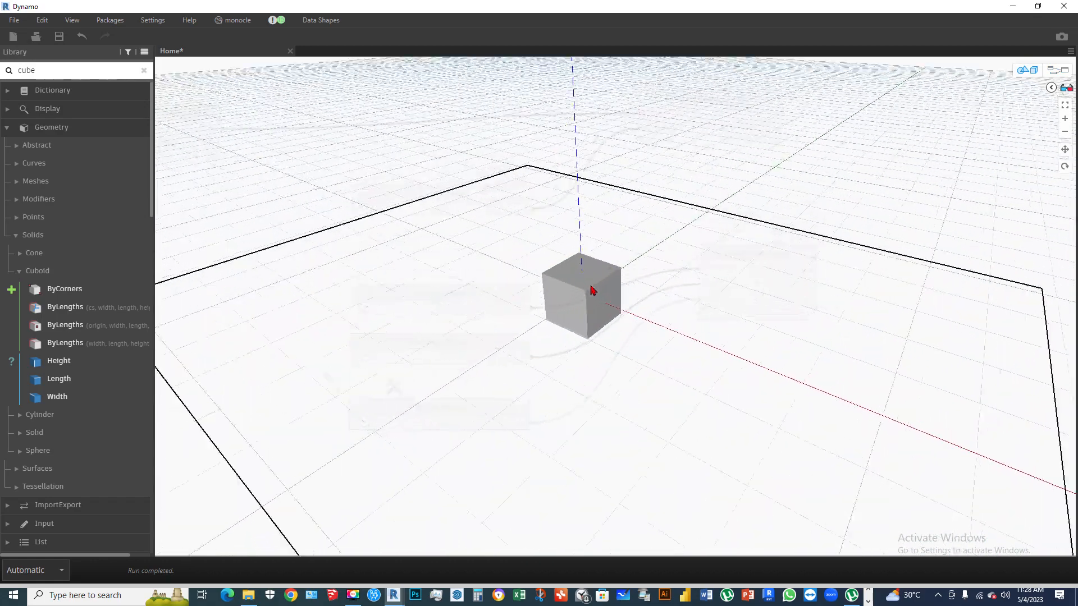
scroll(638, 339, "up", 1)
scroll(639, 339, "down", 5)
left_click(1034, 72)
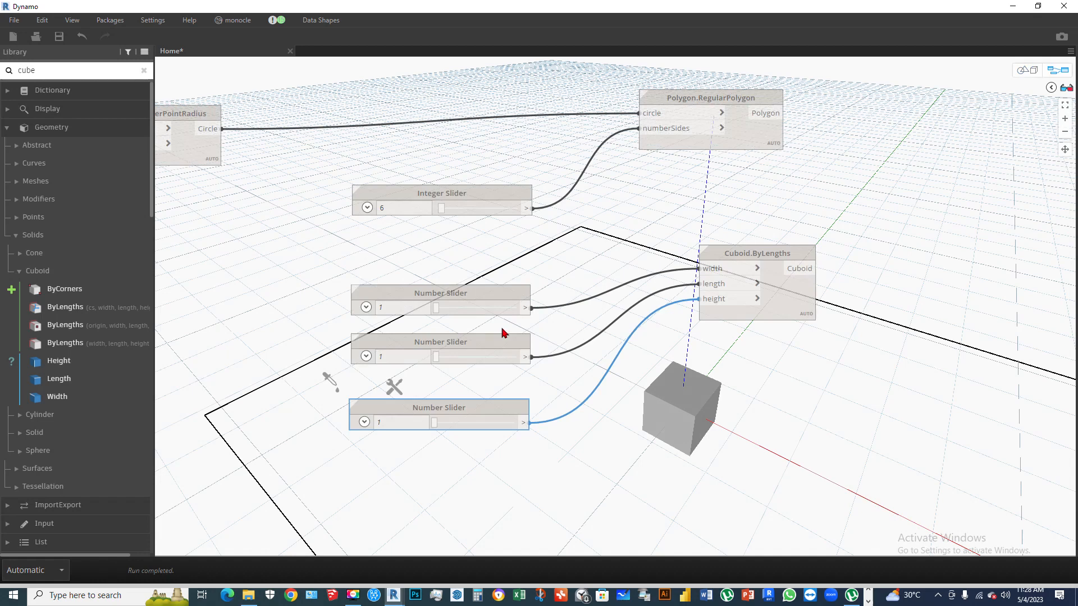
- Adjust the cuboid's sliders to a width of 5.5, a length of 5.2 and a height of 3.5
left_click_drag(441, 312, 440, 308)
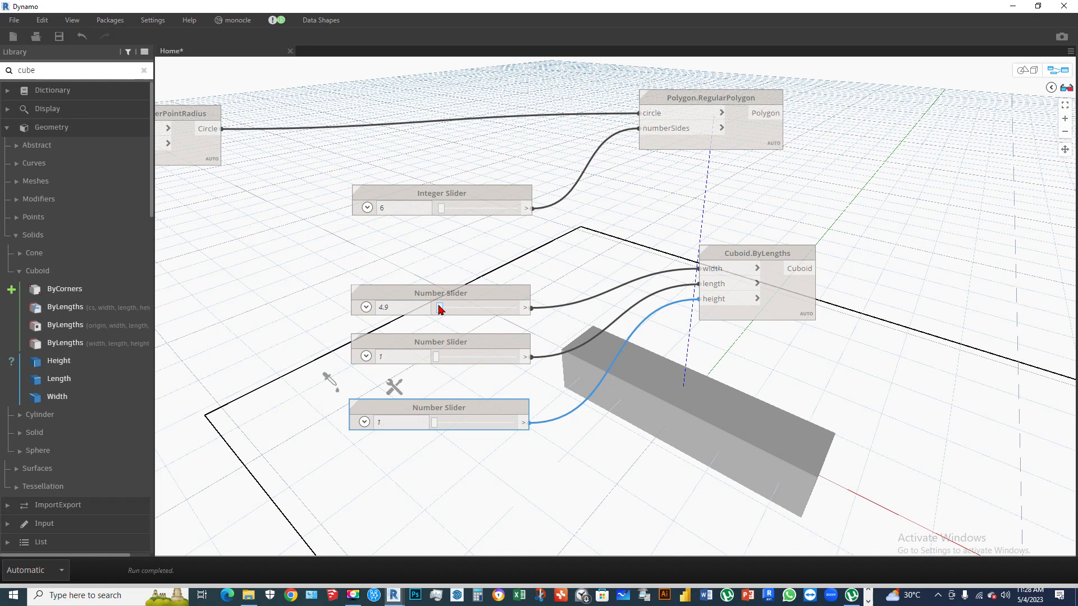
left_click_drag(440, 308, 443, 308)
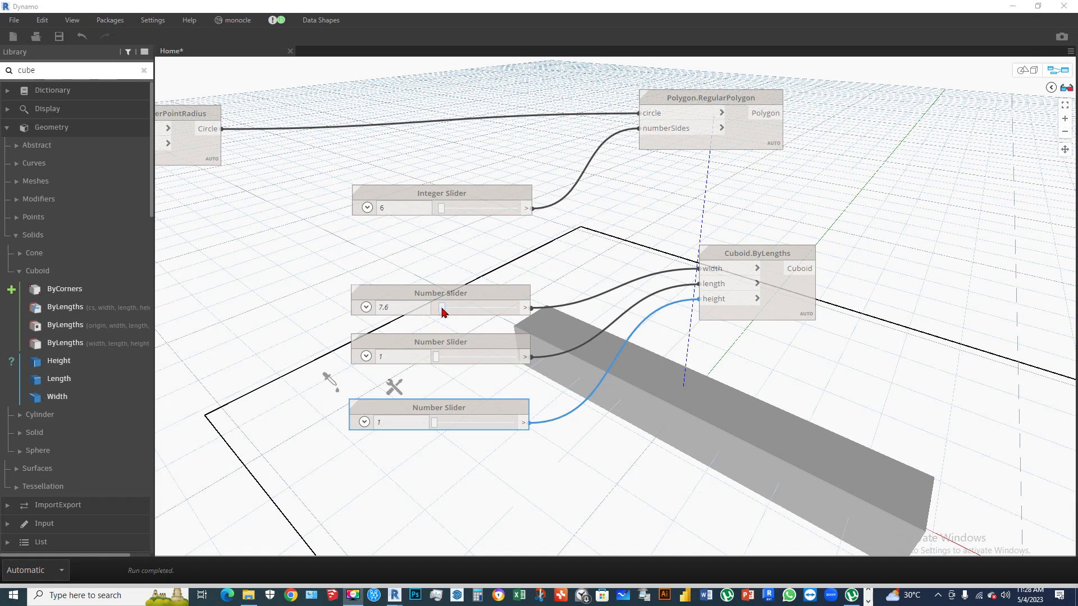
left_click_drag(443, 311, 441, 305)
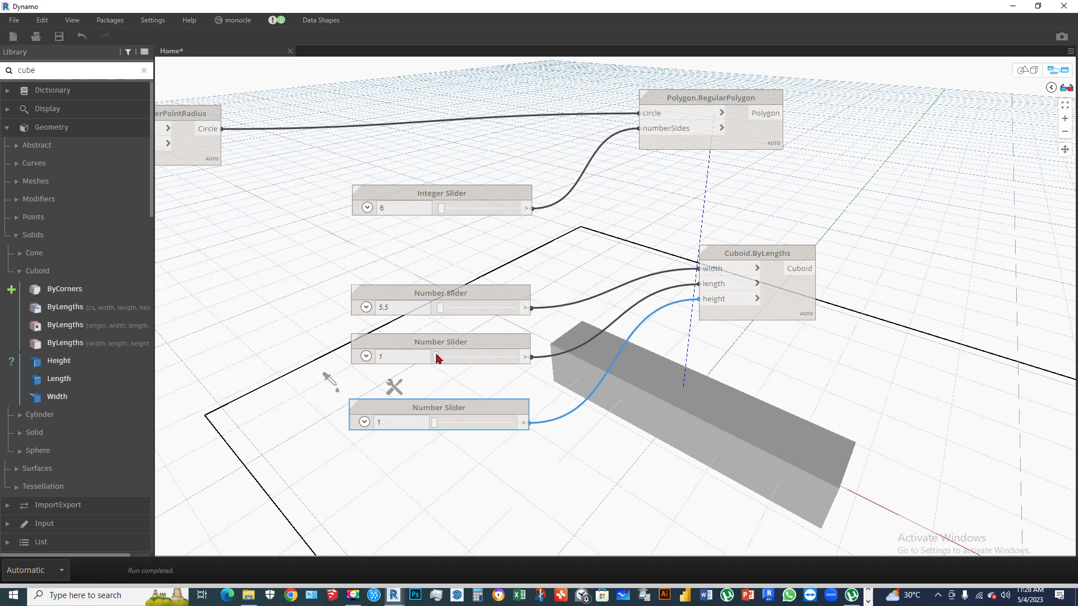
left_click_drag(436, 358, 439, 359)
left_click_drag(437, 422, 437, 424)
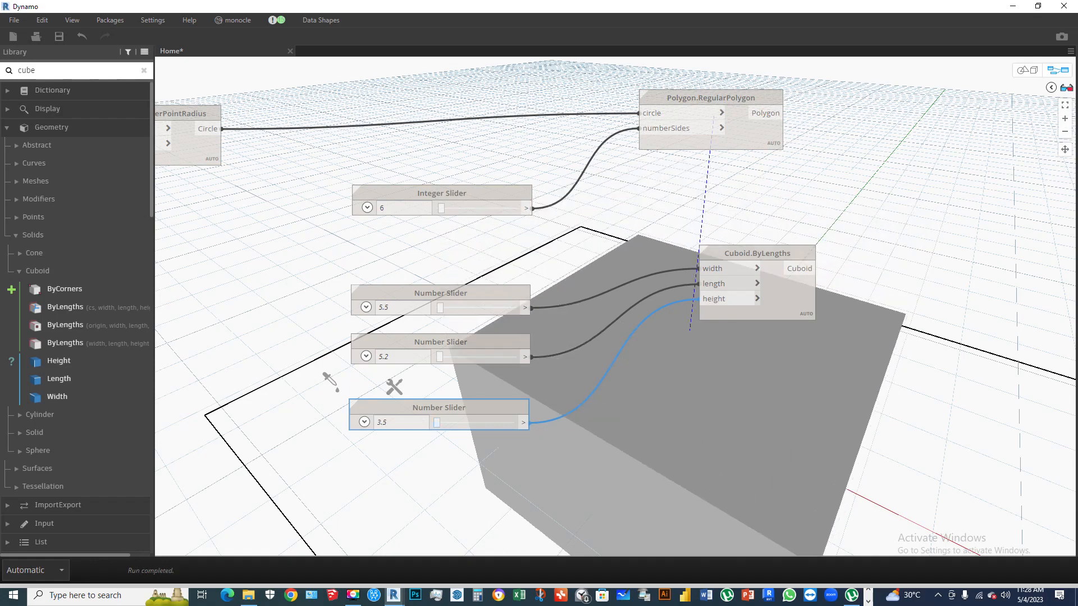
- Examine the resized cuboid from another angle in the geometry view and return to the node view
left_click(1027, 72)
scroll(288, 282, "down", 4)
mouse_move(581, 430)
right_mouse_down()
mouse_move(604, 389)
mouse_move(591, 370)
mouse_move(567, 388)
mouse_move(562, 421)
right_mouse_up()
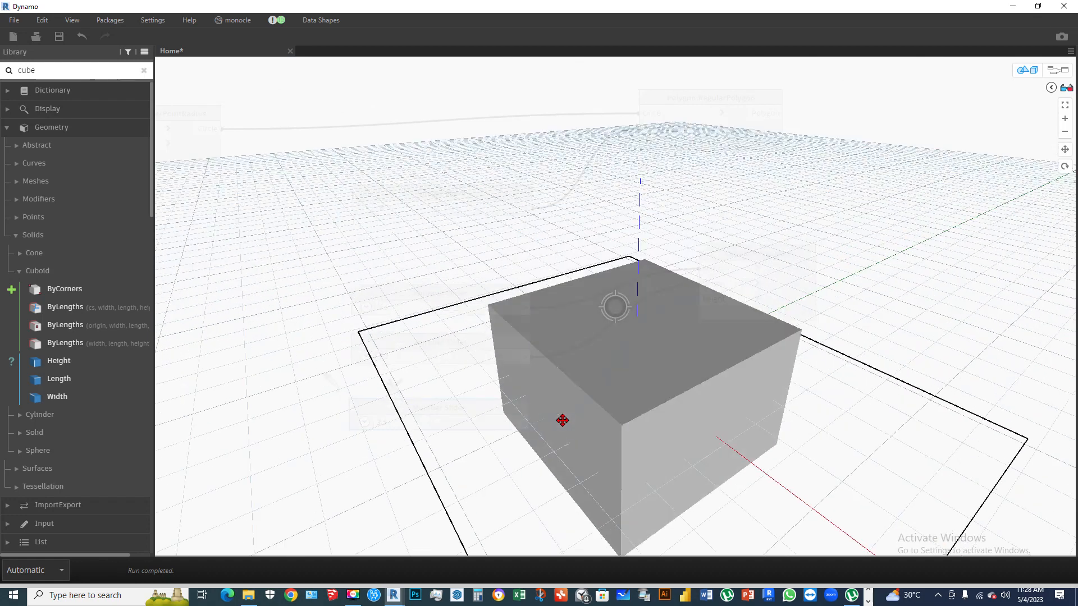
left_click(1027, 72)
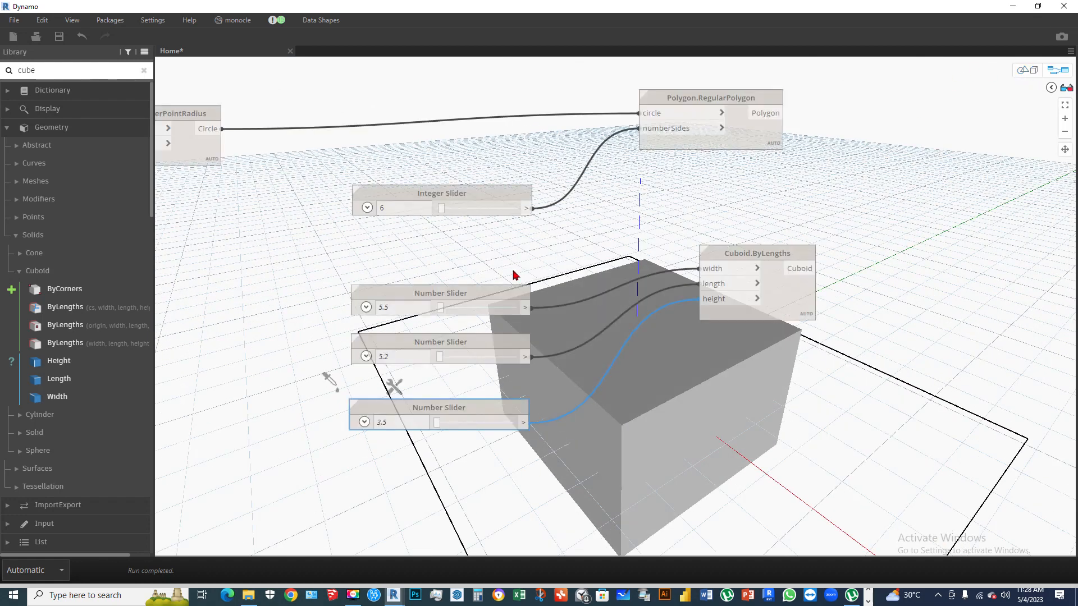
- Turn off the Preview of the Cuboid.ByLengths node to hide the cuboid's geometry
scroll(515, 275, "down", 3)
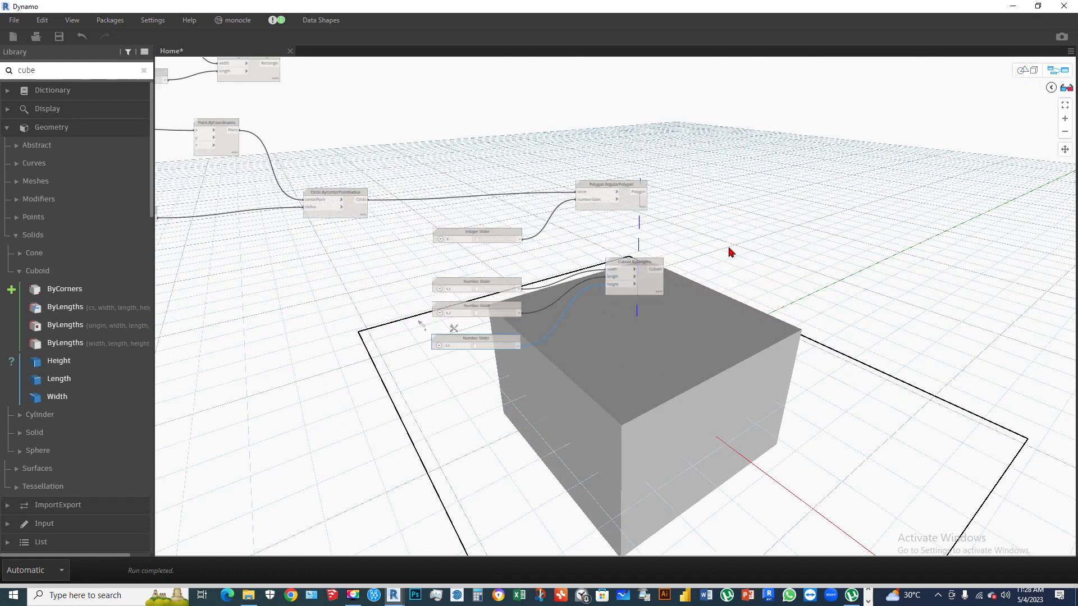
right_click(702, 269)
left_click(706, 221)
middle_click_drag(578, 385, 413, 406)
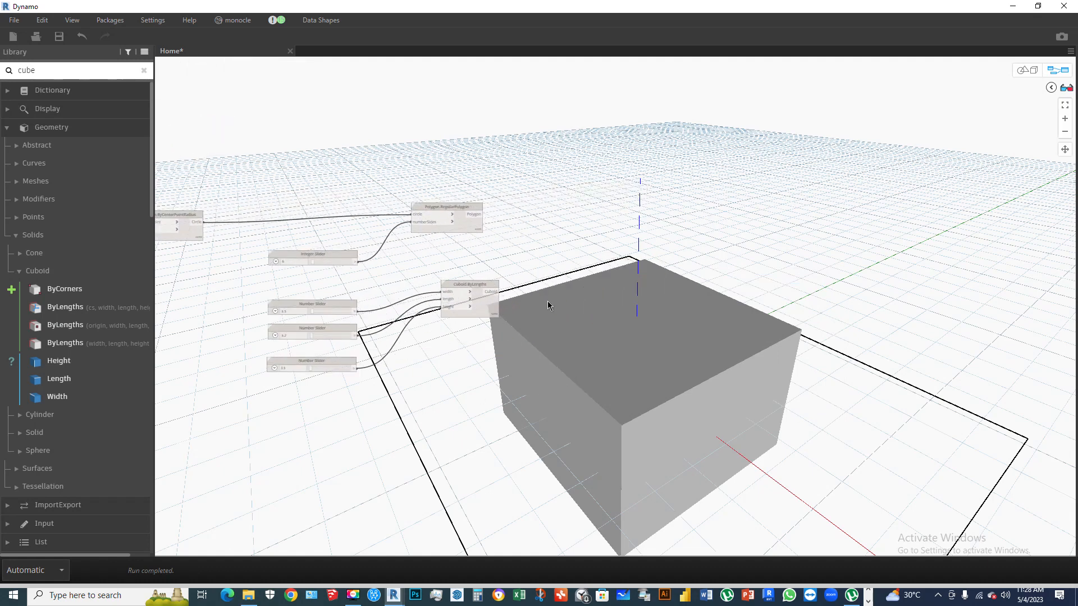
right_click(674, 290)
left_click(560, 242)
scroll(496, 327, "up", 2)
scroll(472, 291, "up", 2)
left_click(472, 291)
right_click(471, 294)
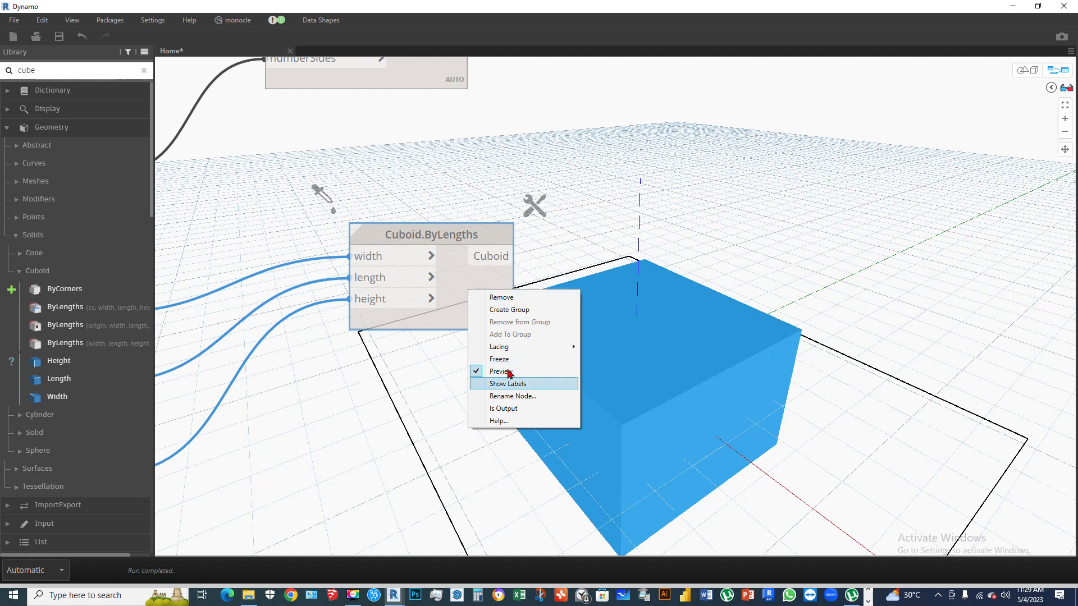
right_click(464, 279)
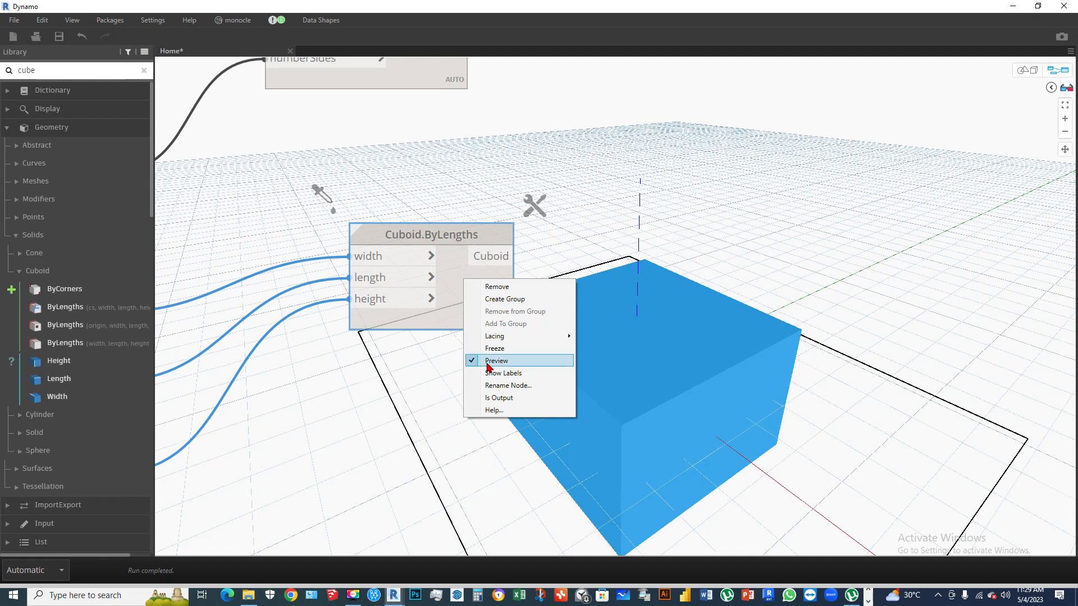
left_click(487, 362)
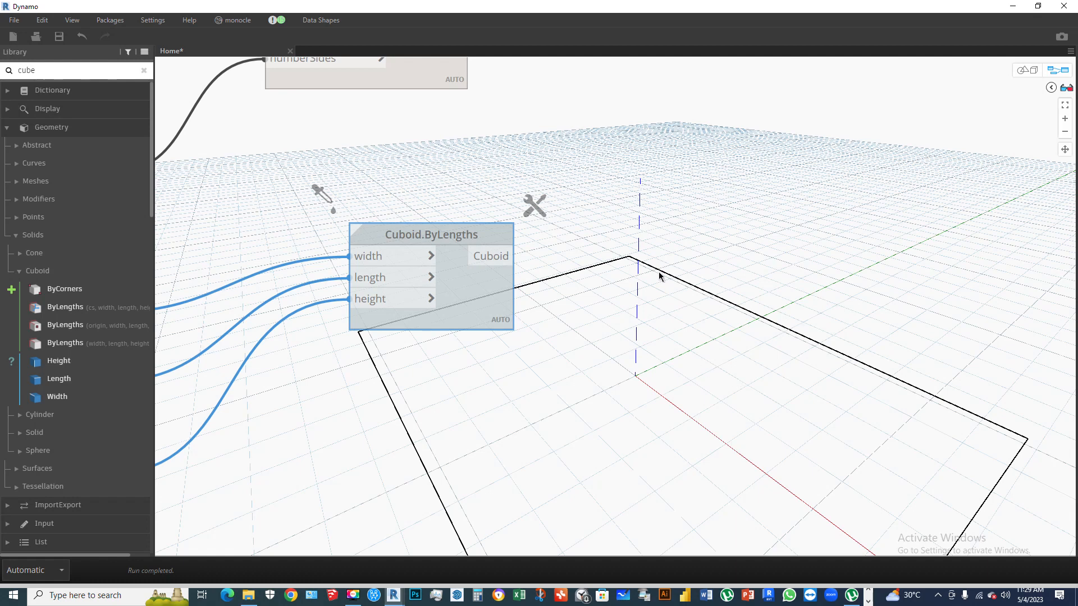
- Search the node library for "sphere" and add the Sphere.Radius node in the free space beside Cuboid.ByLengths
scroll(679, 201, "down", 3)
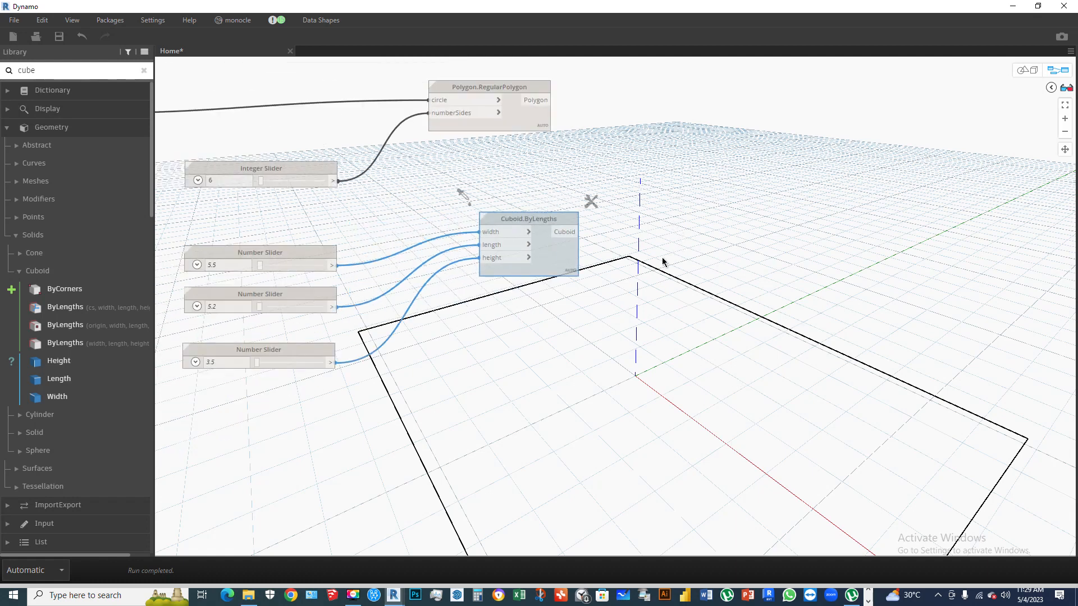
left_click(3, 72)
type("s")
type("e")
key("BackSpace")
key("BackSpace")
type("sp")
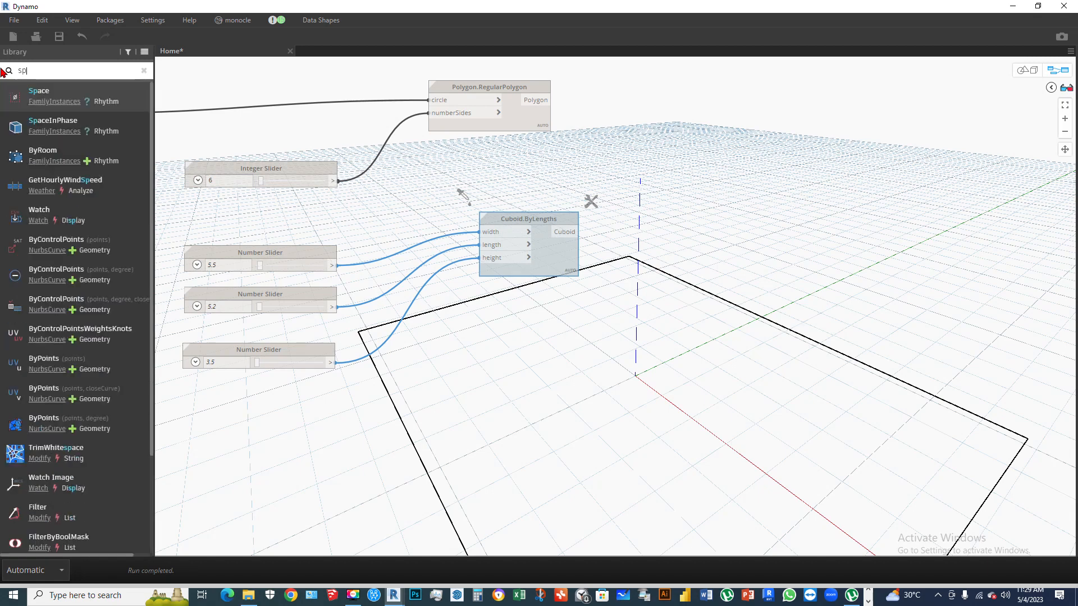
type("here")
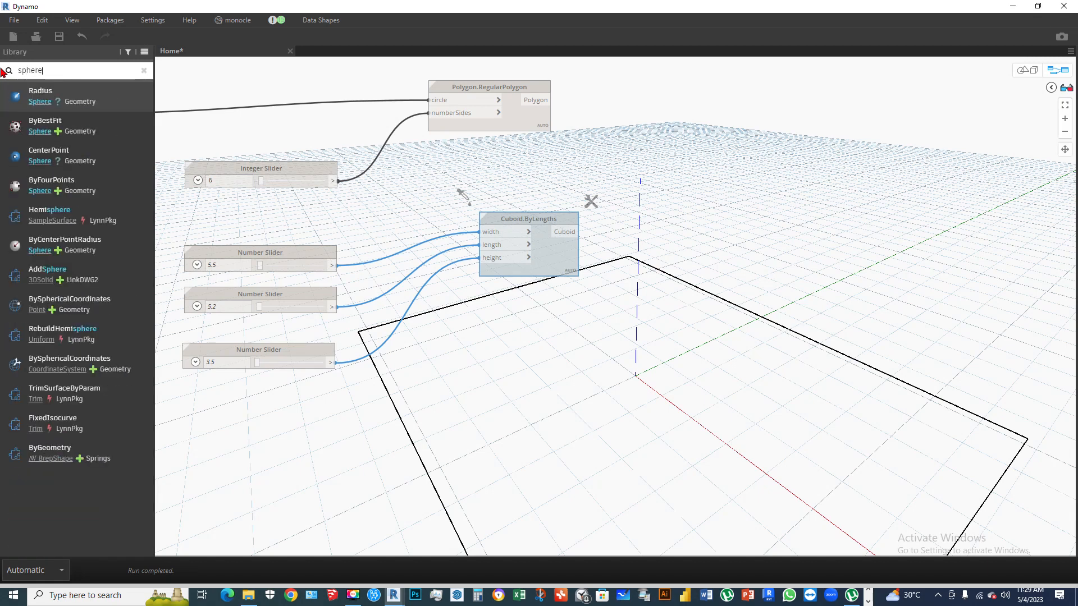
mouse_move(30, 100)
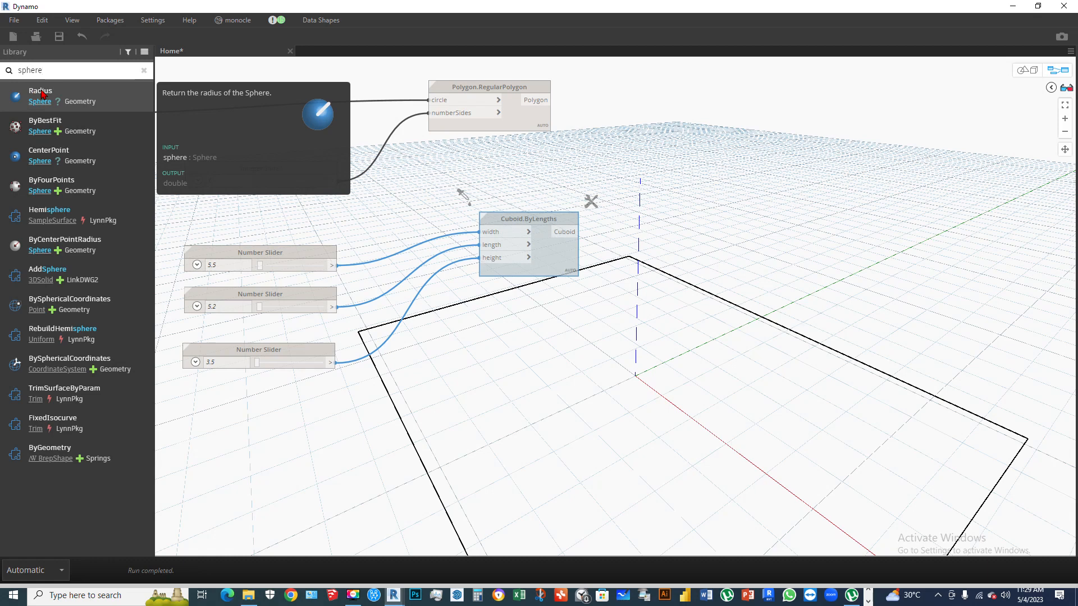
left_click_drag(213, 177, 814, 225)
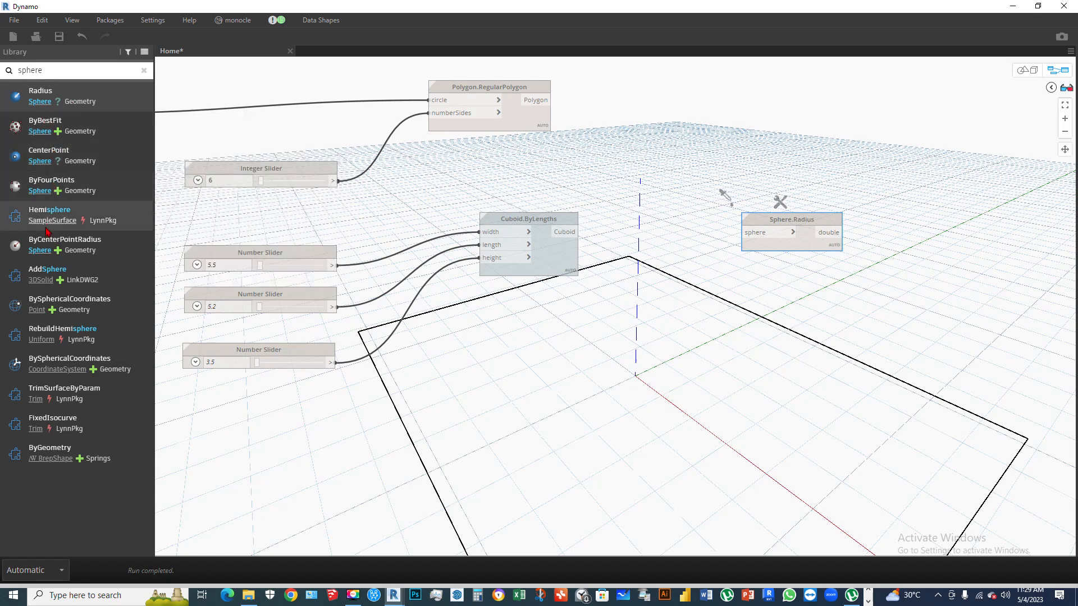
- Replace the Sphere.Radius node with a Sphere.ByCenterPointRadius node placed in the free space beside Cuboid.ByLengths
left_click(39, 242)
left_click_drag(699, 335, 840, 335)
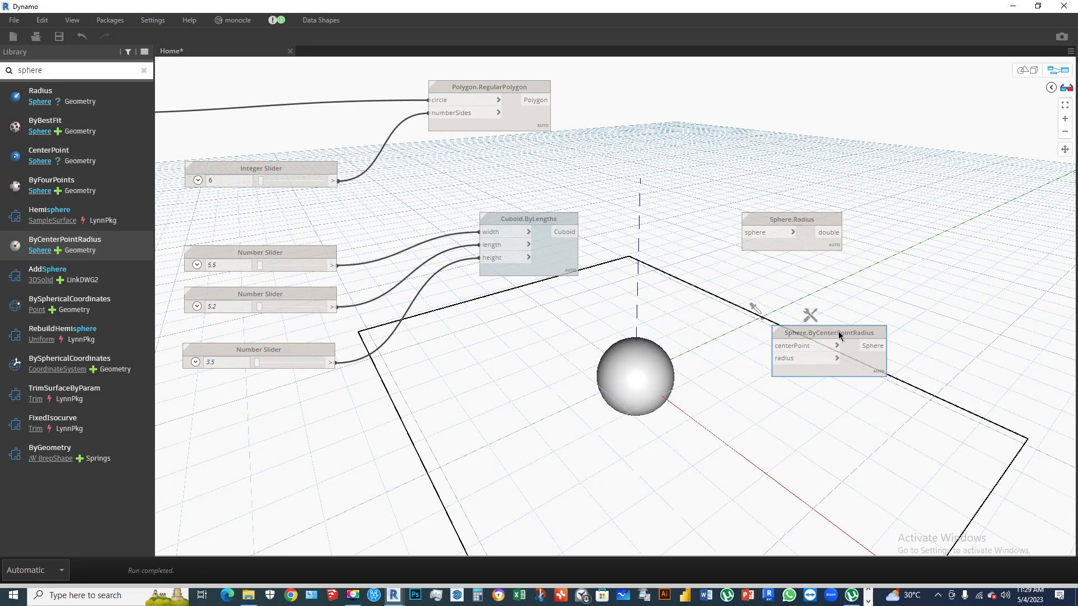
left_click_drag(828, 226, 816, 175)
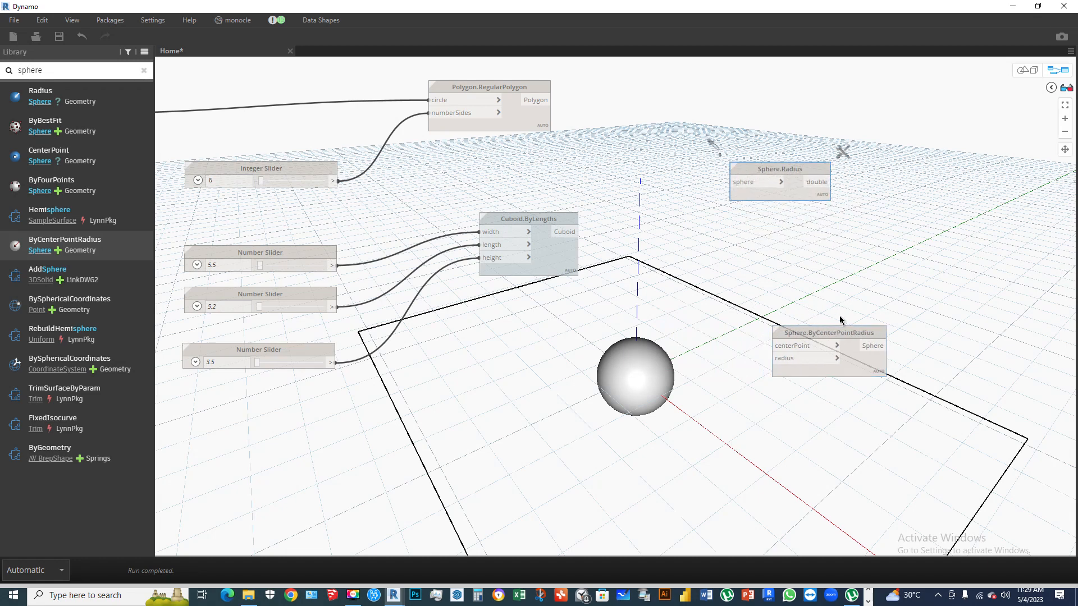
key("Delete")
left_click_drag(834, 335, 812, 186)
- Examine the default sphere's position relative to the rectangle and circle in the geometry view, and return to the node view
scroll(818, 278, "down", 3)
scroll(665, 228, "down", 4)
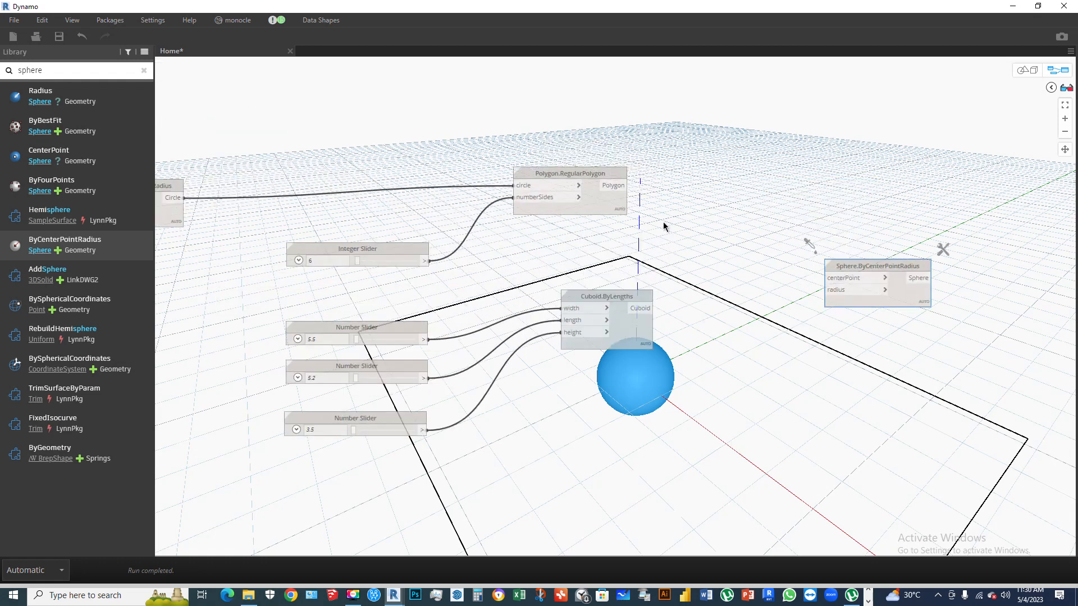
left_click(1025, 70)
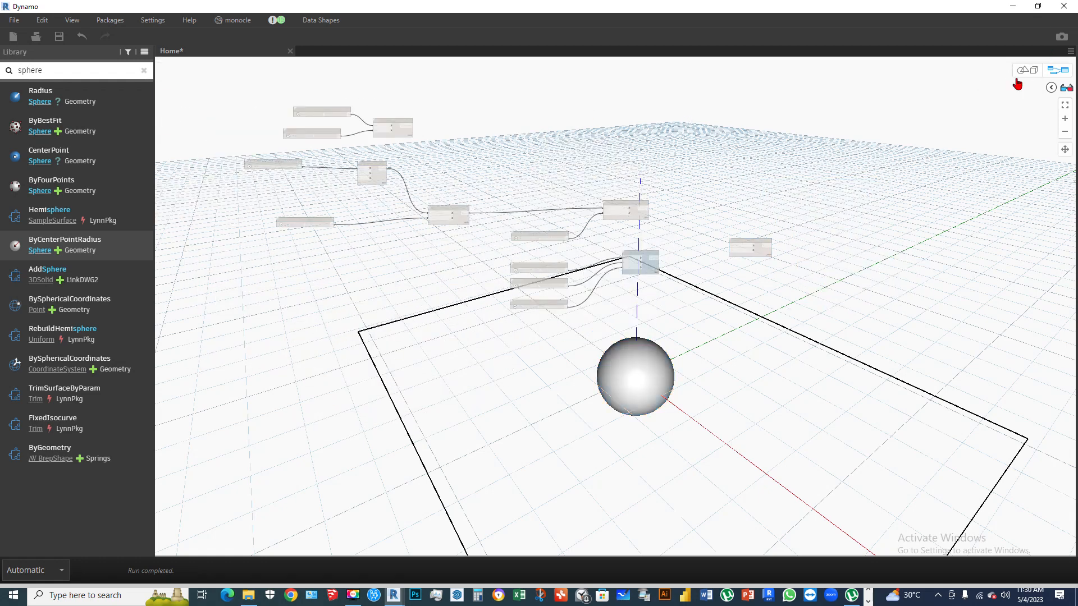
right_click_drag(597, 373, 442, 423)
scroll(542, 366, "down", 4)
scroll(539, 381, "down", 2)
left_click(1035, 71)
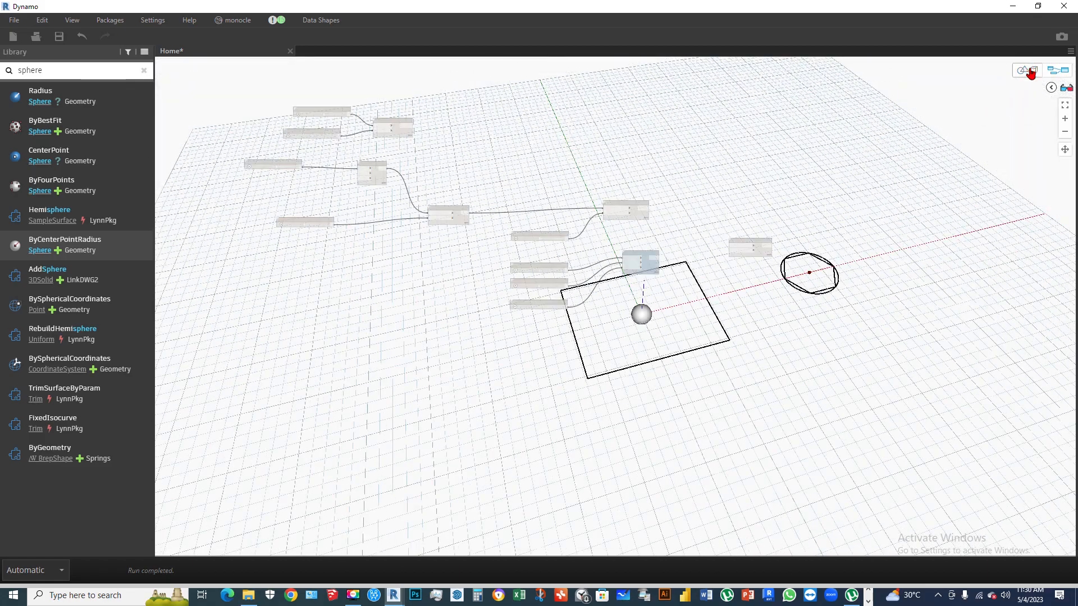
- Connect the Point output of Point.ByCoordinates to the centerPoint input of Sphere.ByCenterPointRadius
scroll(811, 282, "up", 1)
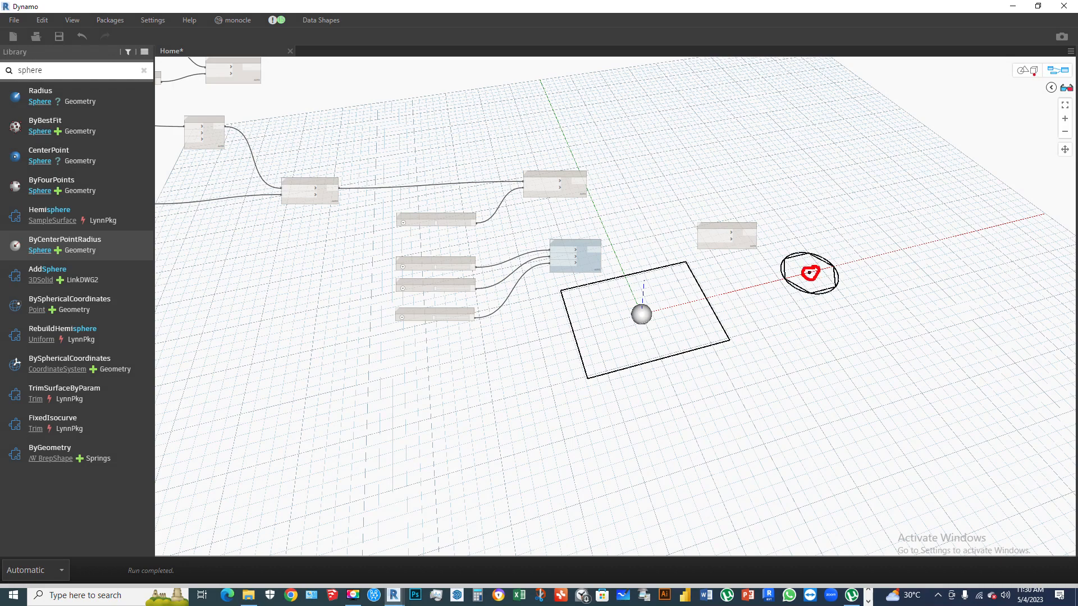
scroll(673, 203, "up", 5)
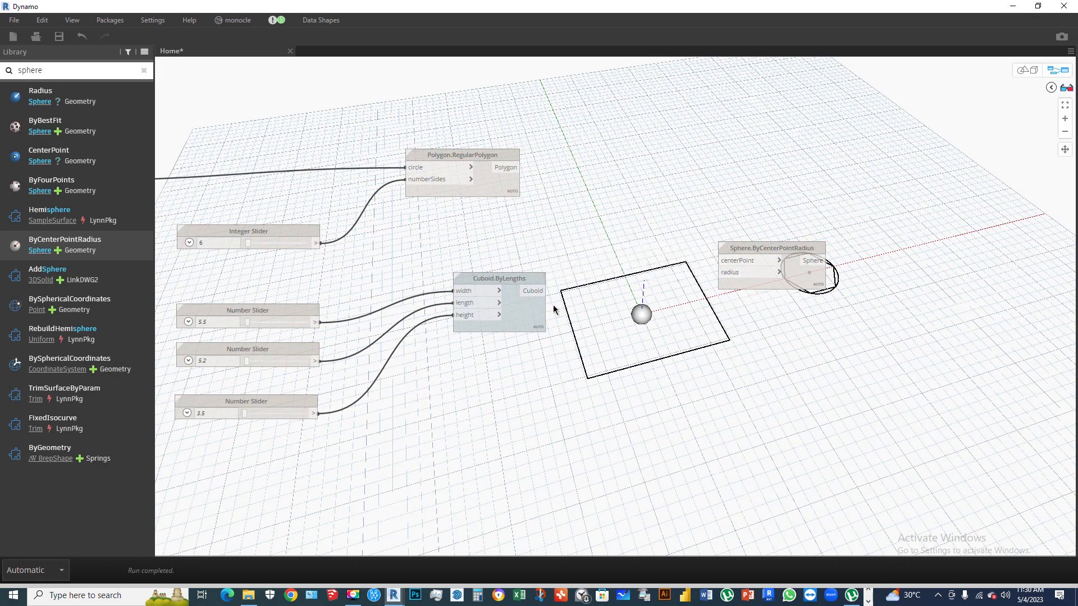
scroll(554, 310, "down", 5)
scroll(275, 245, "up", 4)
scroll(621, 264, "down", 5)
scroll(368, 209, "up", 5)
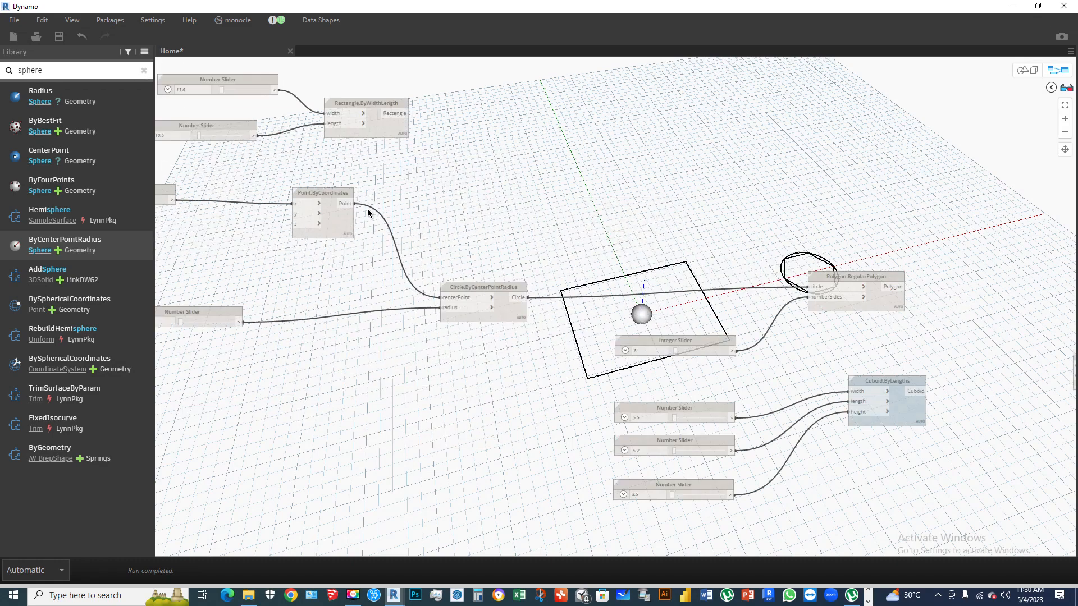
left_click_drag(355, 204, 837, 315)
- Connect the polygon's Integer Slider to the radius input of Sphere.ByCenterPointRadius and set the slider to 11
scroll(388, 160, "down", 3)
scroll(715, 221, "up", 3)
scroll(837, 315, "up", 2)
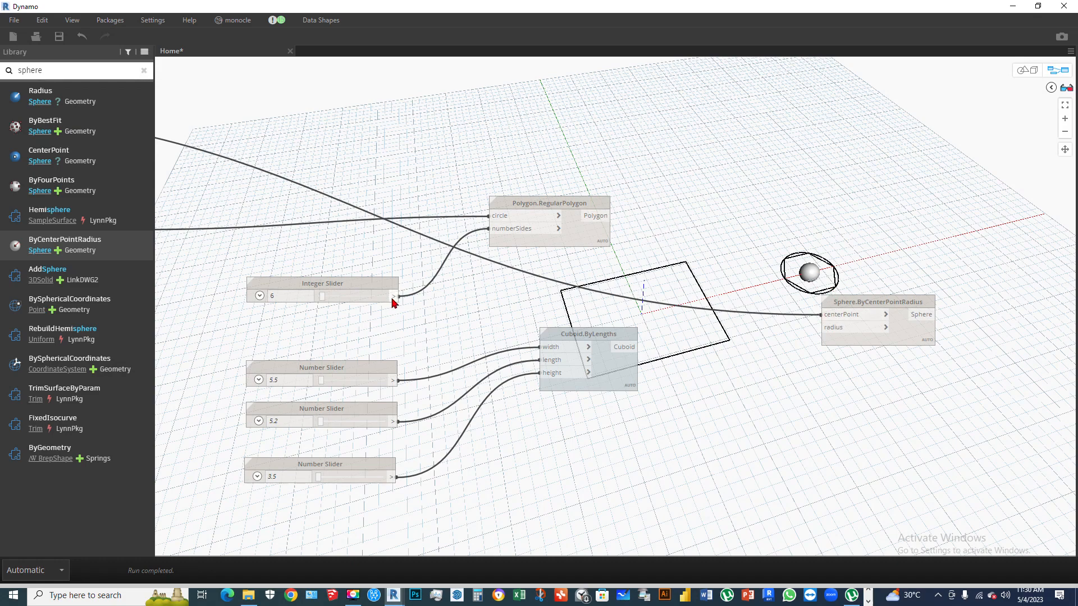
left_click_drag(400, 296, 822, 327)
left_click_drag(322, 297, 325, 296)
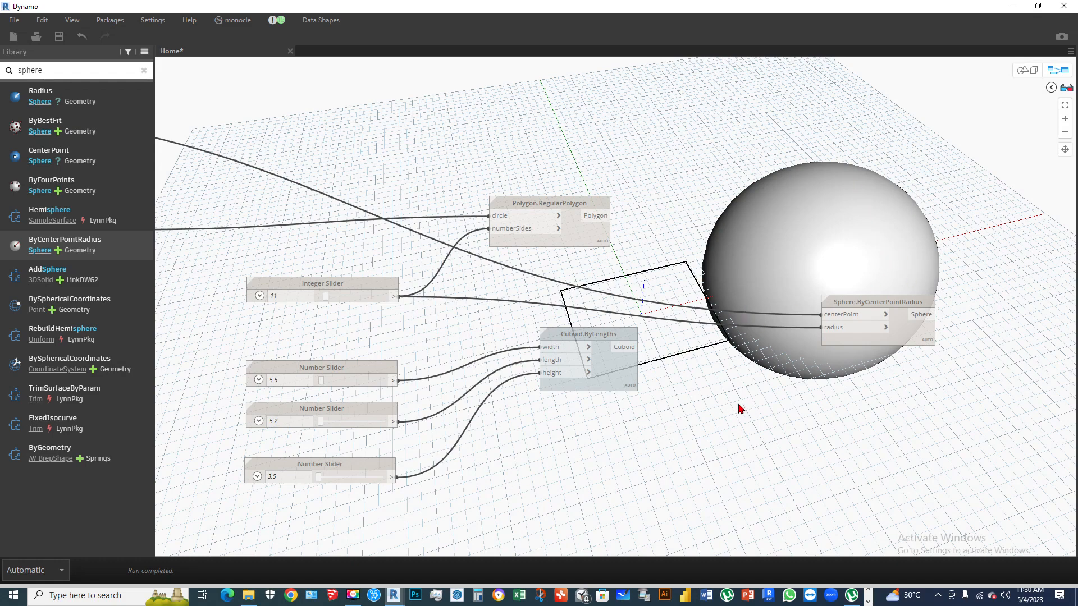
- Turn off the Preview of the Sphere.ByCenterPointRadius node to hide the sphere's geometry
middle_click_drag(740, 409, 453, 336)
left_click(620, 267)
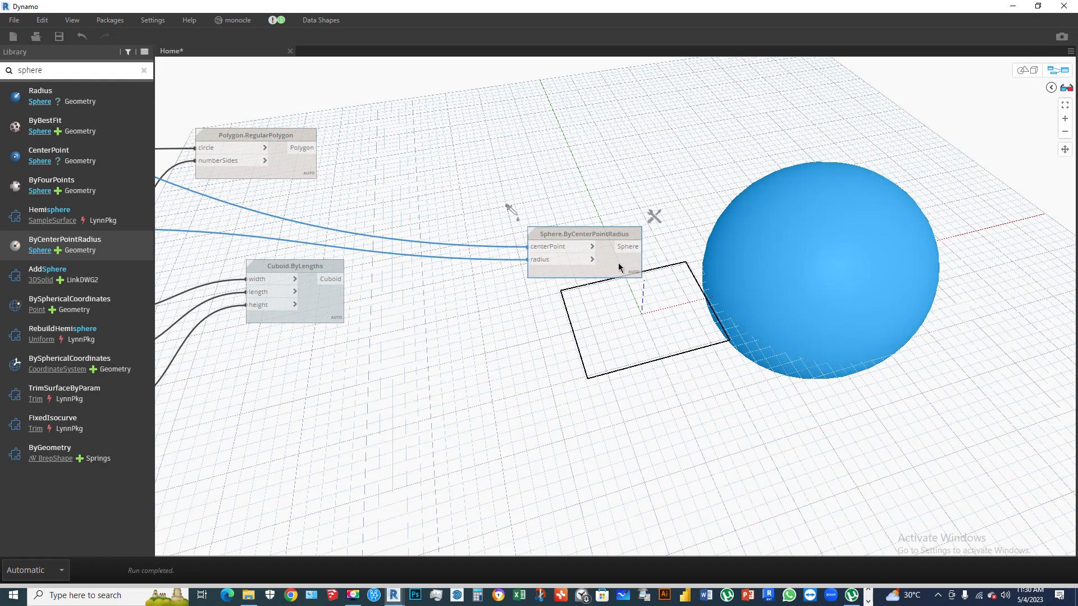
right_click(619, 267)
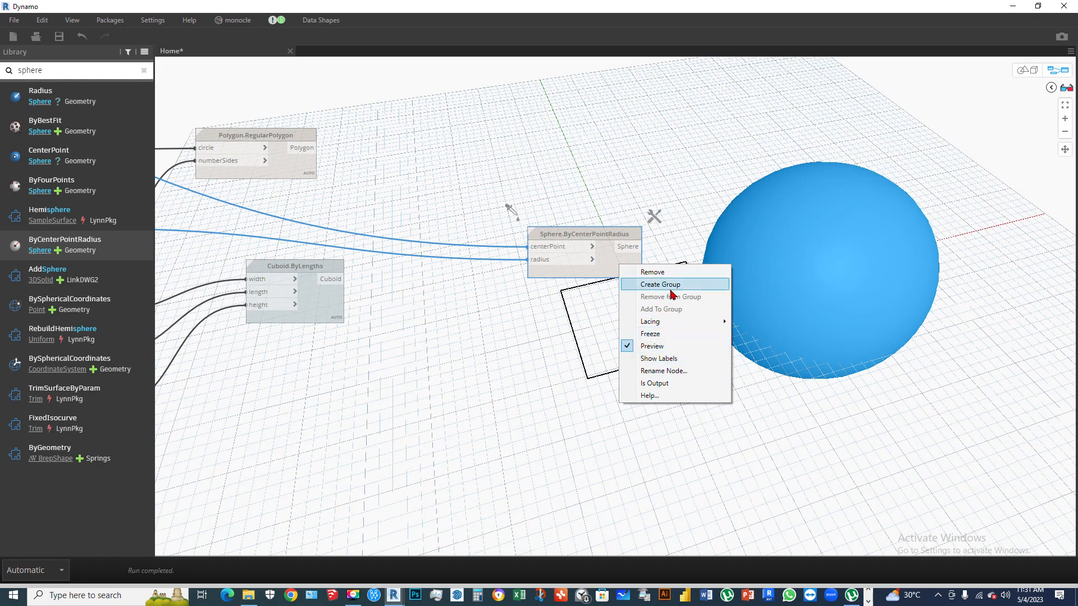
left_click(652, 347)
- Turn the Preview of the Cuboid.ByLengths node back on to show the cuboid's geometry
scroll(726, 299, "down", 3)
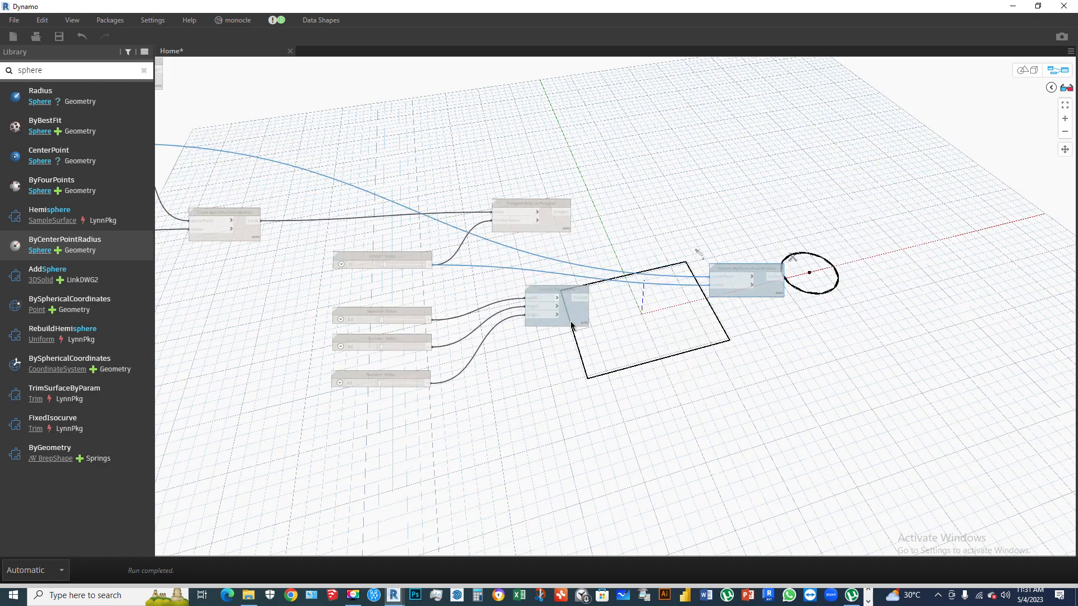
scroll(566, 317, "up", 3)
right_click(574, 315)
left_click(571, 301)
right_click(574, 308)
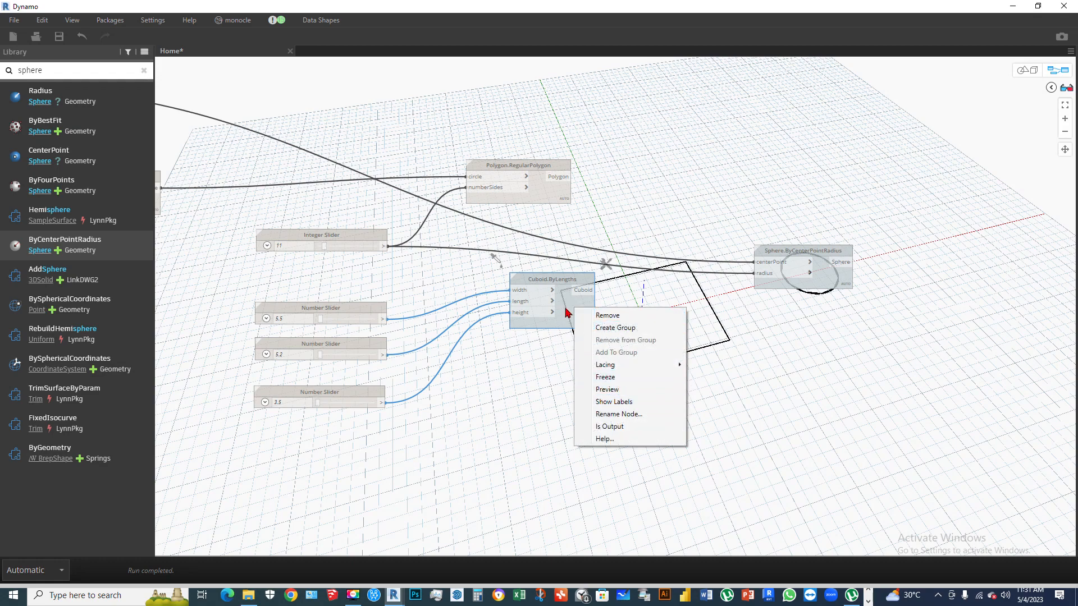
right_click(565, 309)
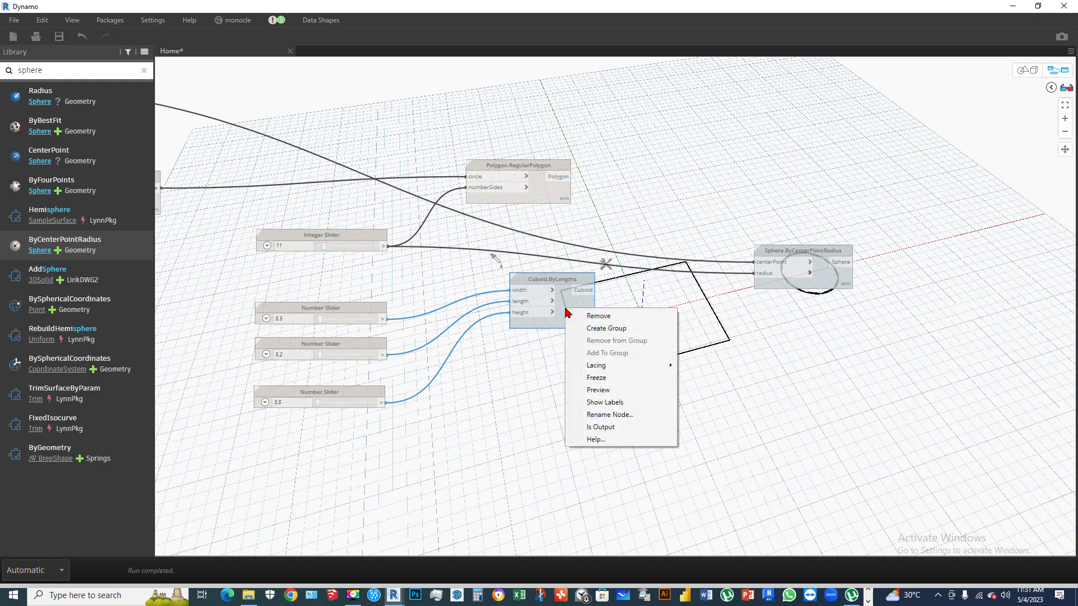
left_click(607, 393)
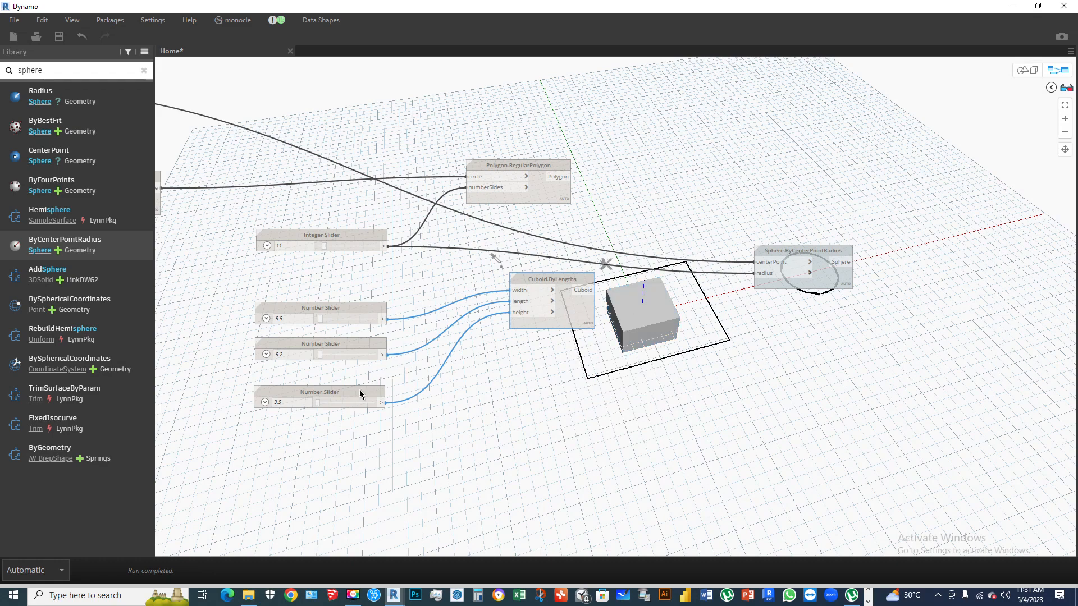
- Move the Sphere.ByCenterPointRadius node up above Polygon.RegularPolygon to free the space beside Cuboid.ByLengths
scroll(348, 405, "down", 5)
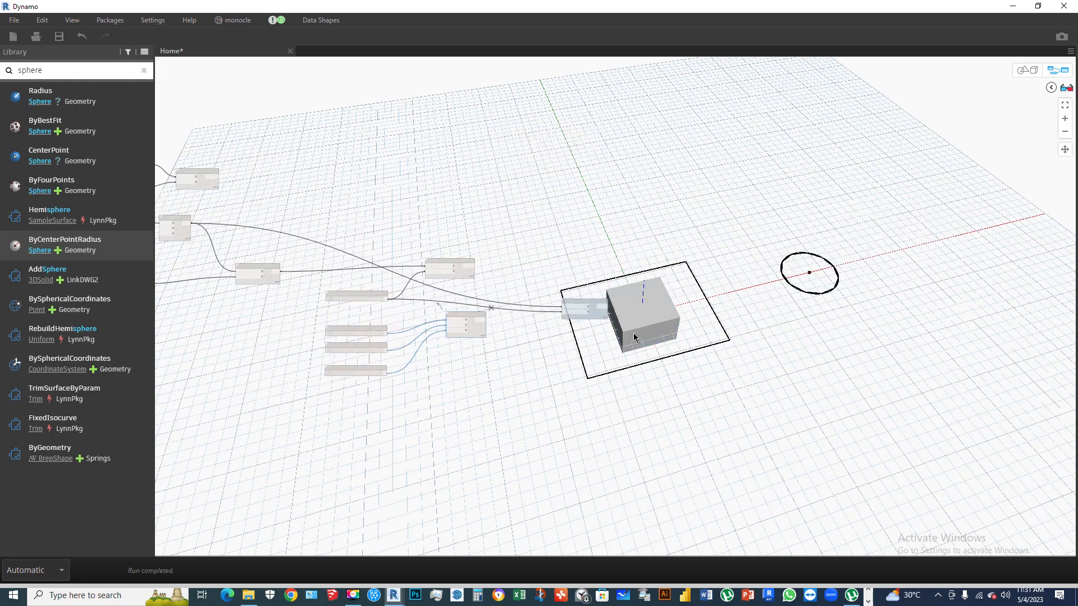
scroll(624, 331, "up", 3)
left_click_drag(597, 308, 489, 133)
scroll(289, 366, "up", 3)
mouse_move(374, 318)
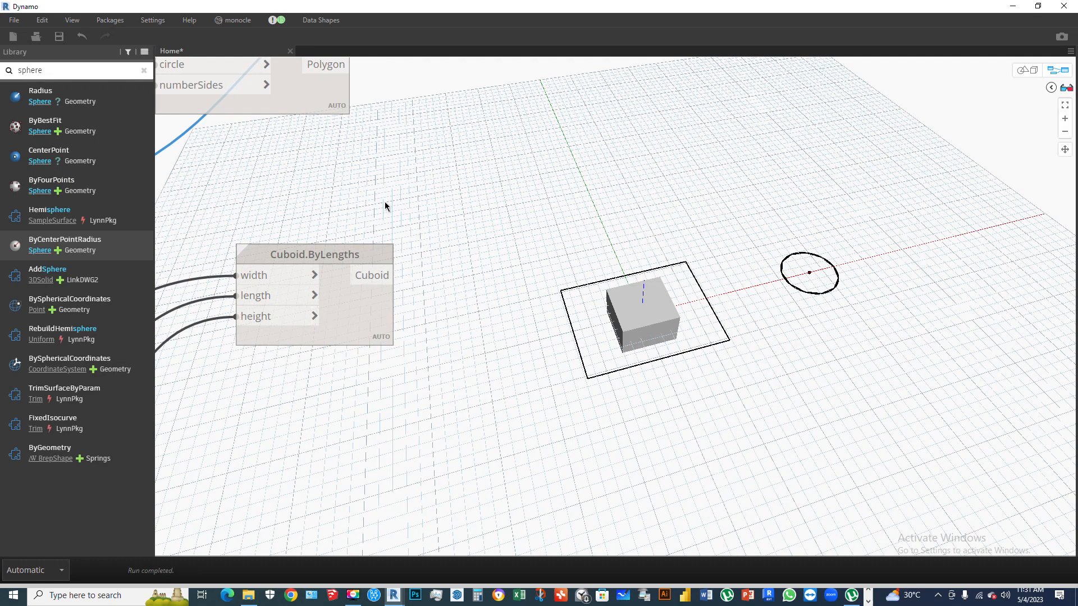
scroll(488, 309, "down", 3)
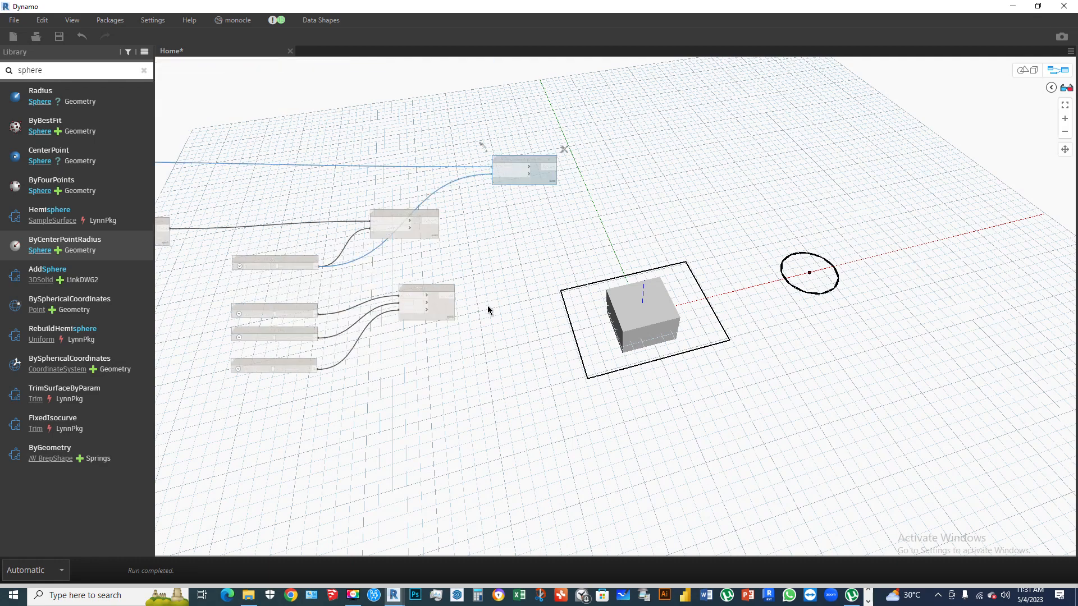
scroll(514, 317, "up", 3)
right_click(498, 290)
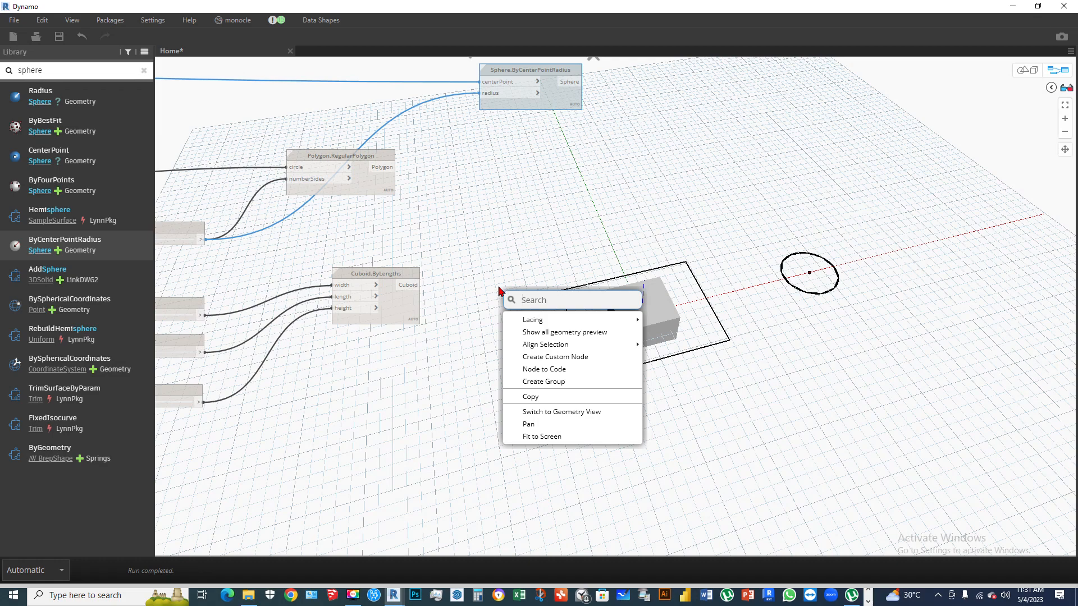
left_click(528, 301)
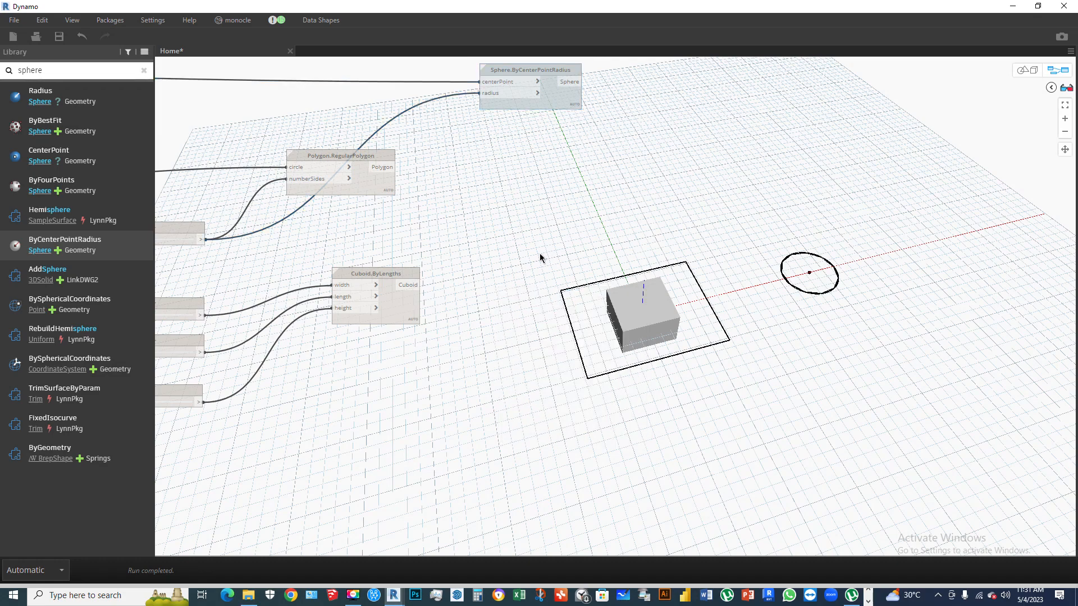
right_click(544, 243)
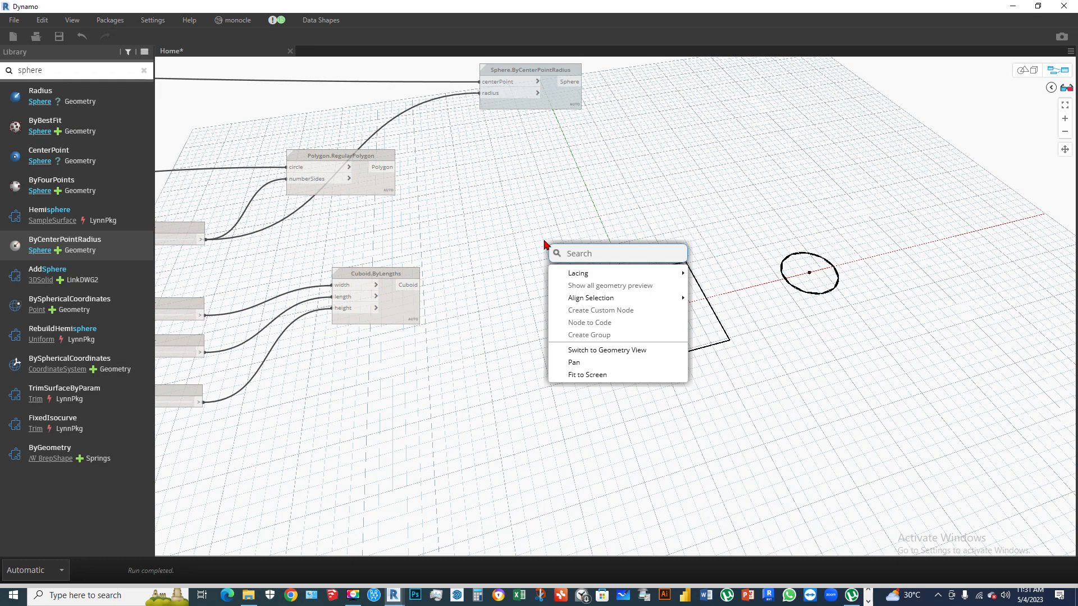
- Search the node library for "translat" and open the Geometry modifiers category that contains the Translate nodes
left_click_drag(54, 73, 9, 75)
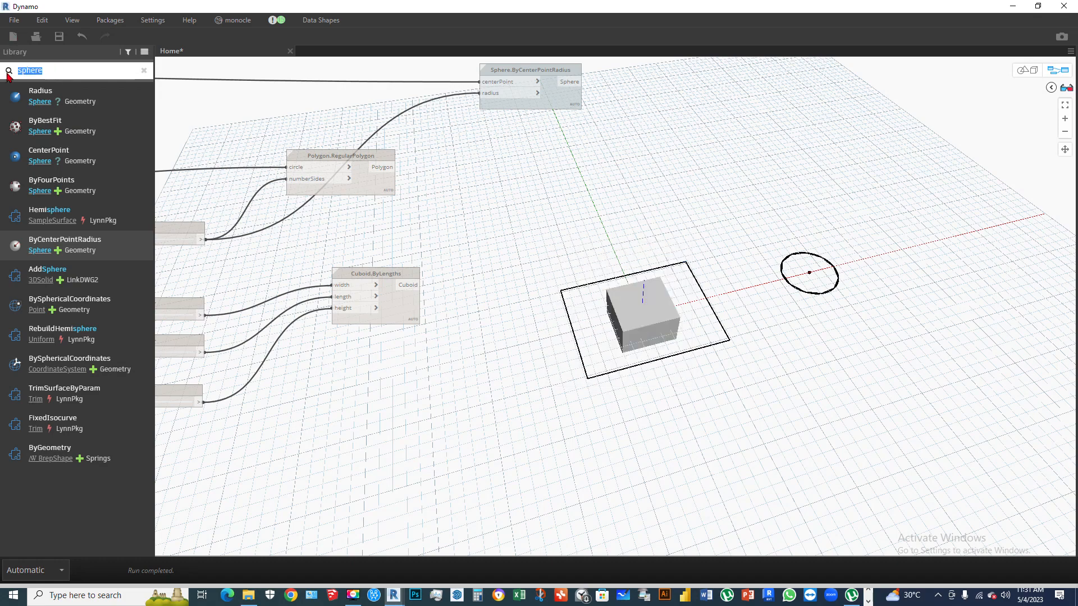
type("translat")
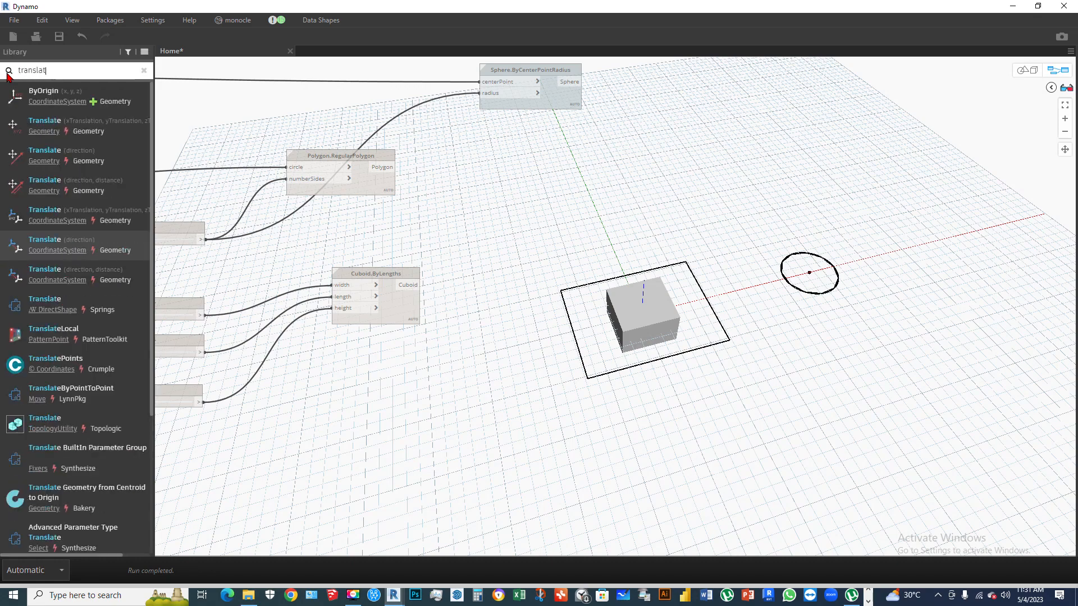
mouse_move(42, 137)
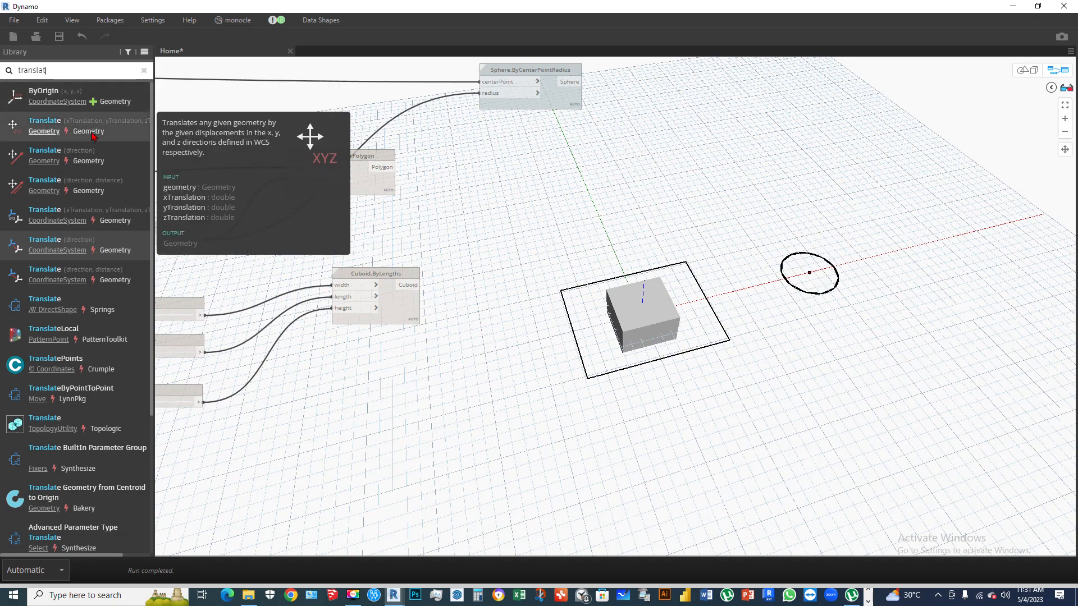
left_click(38, 133)
scroll(55, 251, "up", 10)
scroll(50, 247, "up", 15)
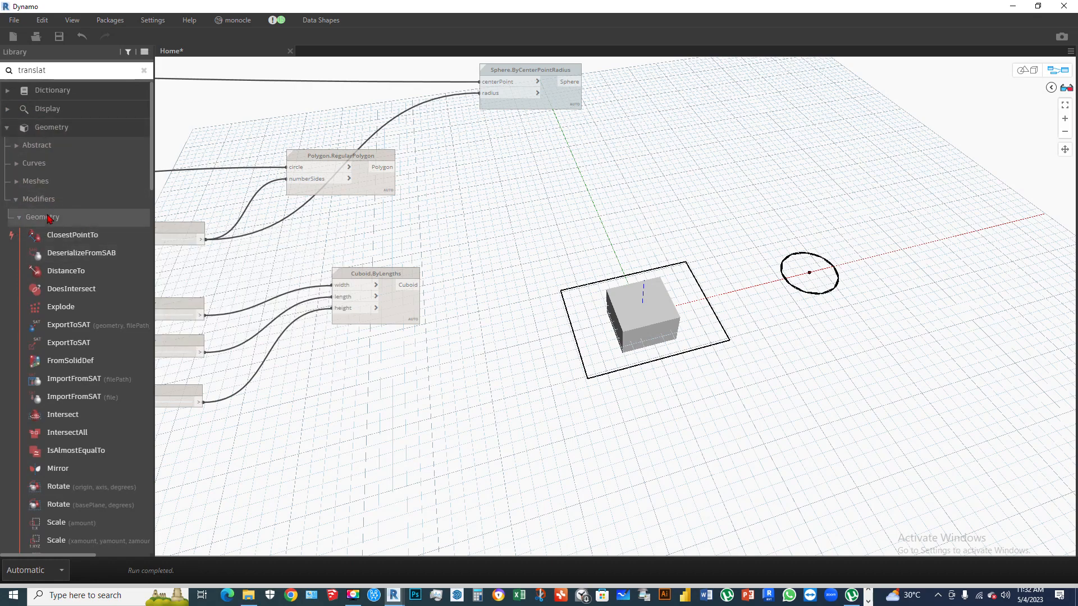
- Add the Geometry.Translate node with x, y and z translation inputs and place it in the free space above the cuboid's geometry
scroll(64, 239, "down", 1)
scroll(65, 238, "down", 7)
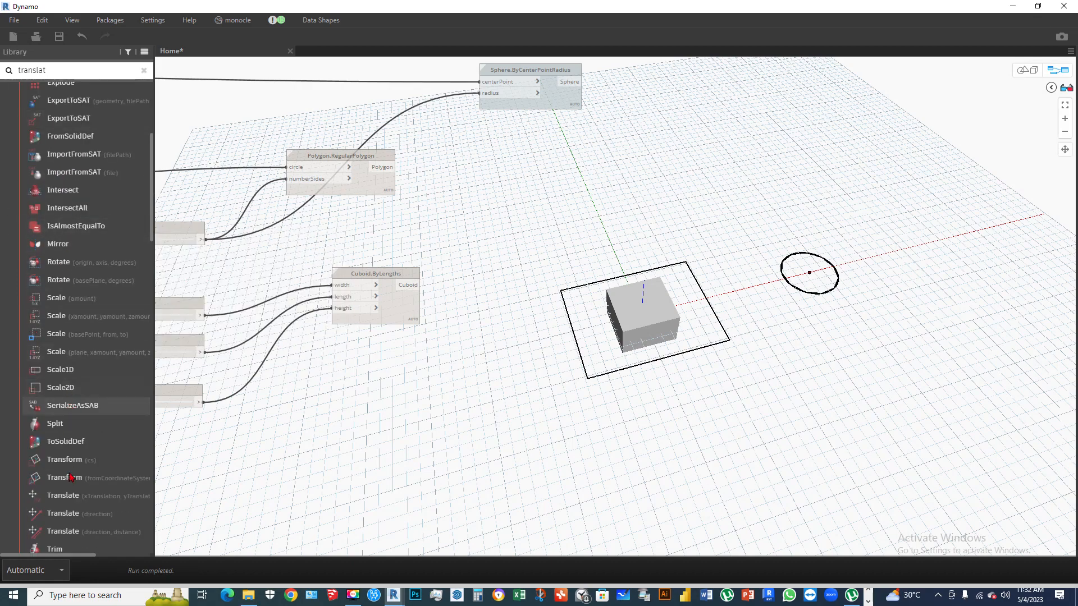
scroll(80, 161, "up", 4)
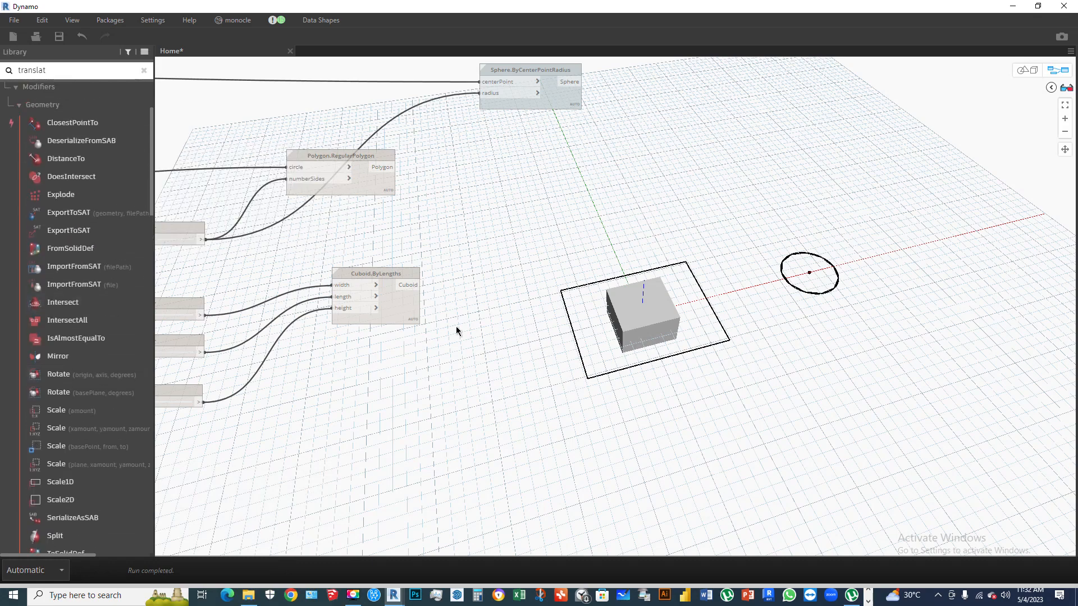
scroll(107, 439, "down", 14)
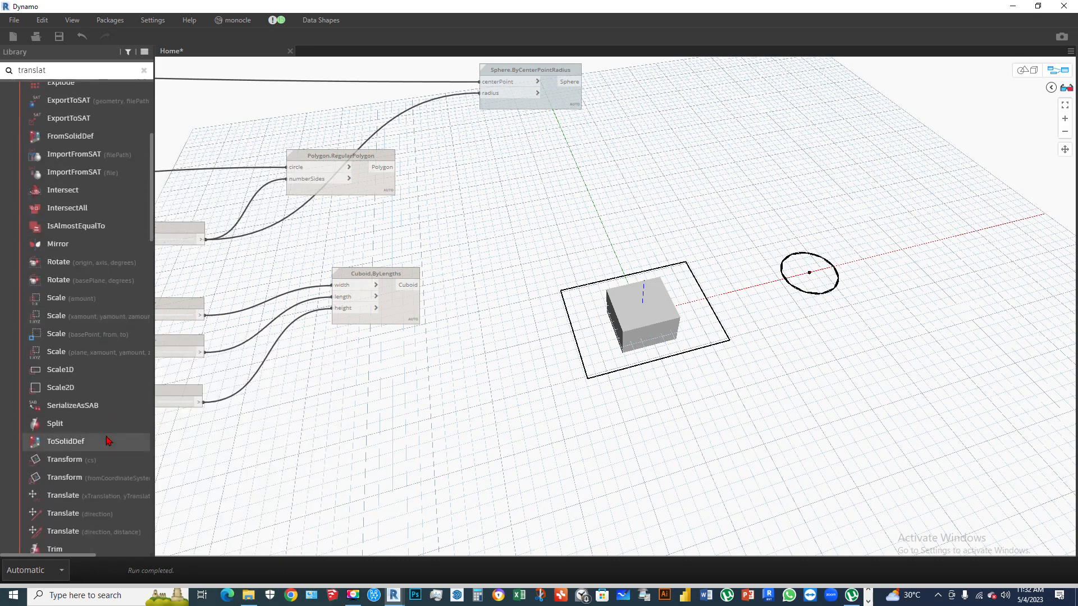
scroll(99, 435, "up", 8)
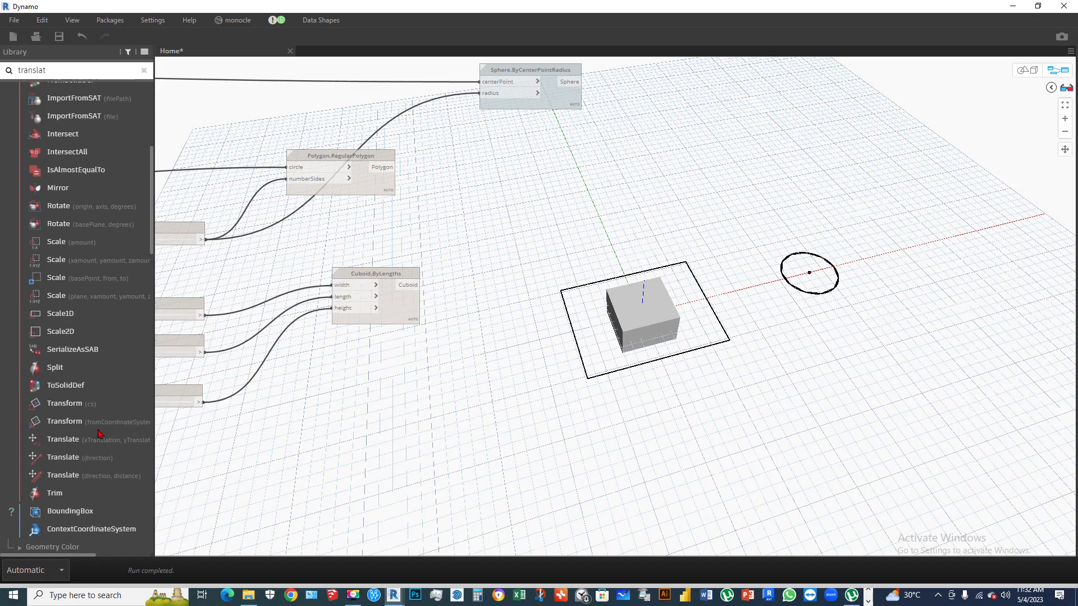
mouse_move(78, 443)
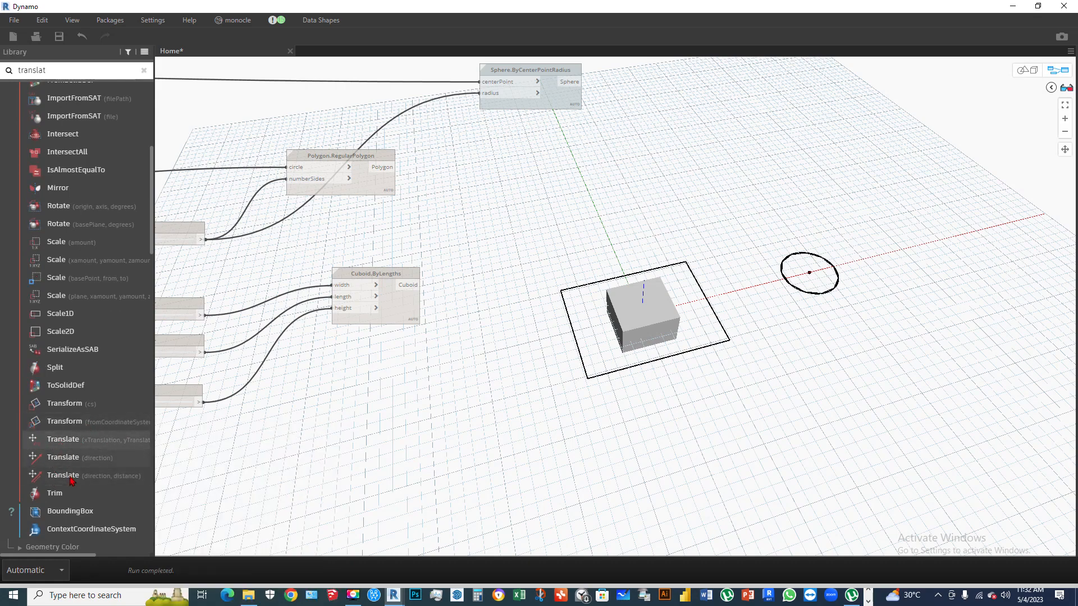
mouse_move(71, 481)
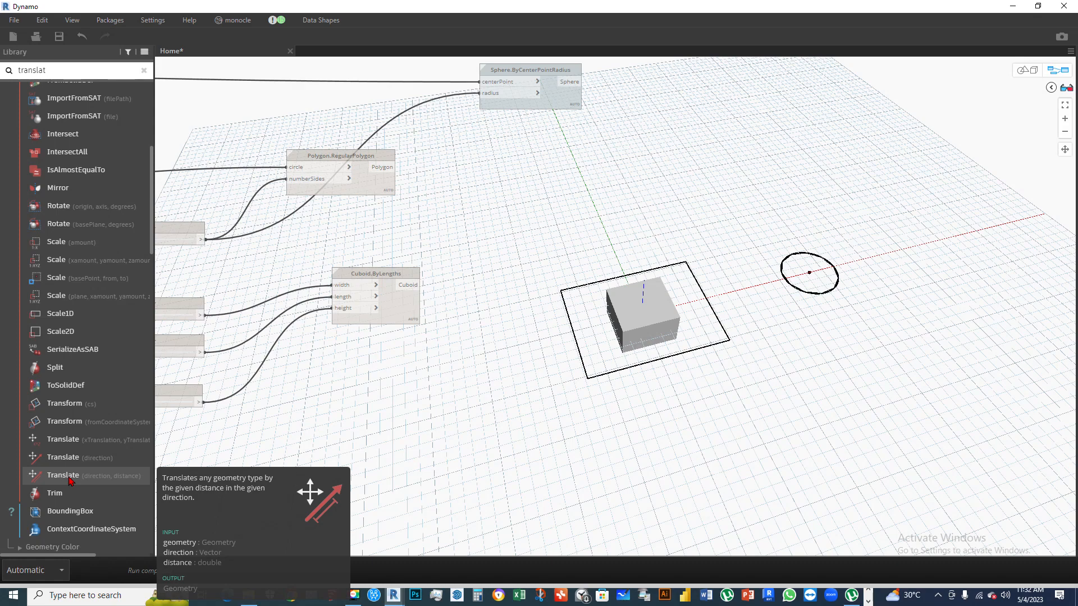
left_click(56, 443)
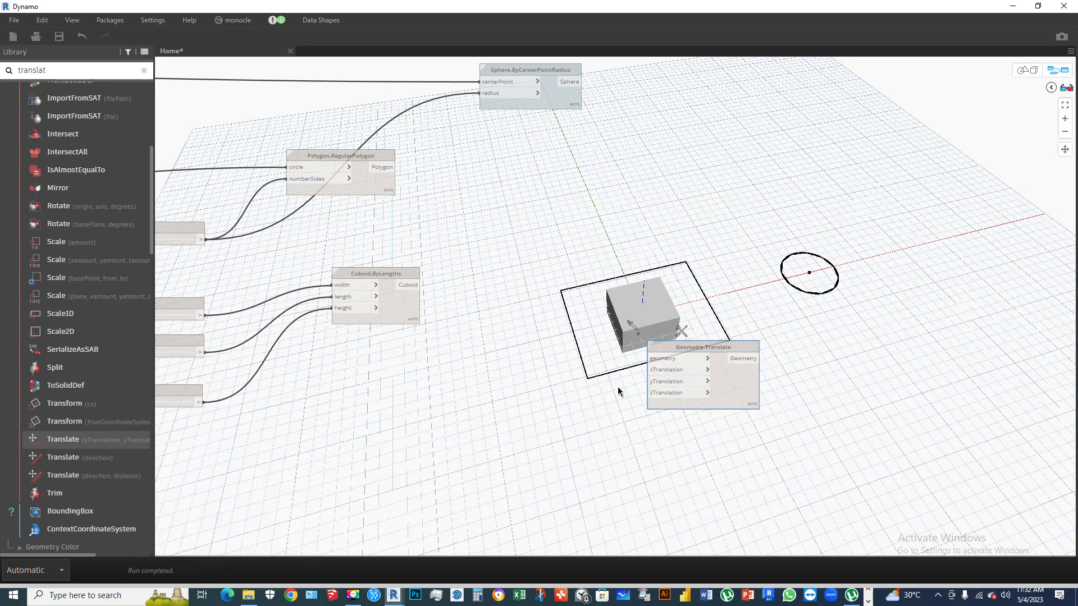
left_click_drag(732, 382, 662, 210)
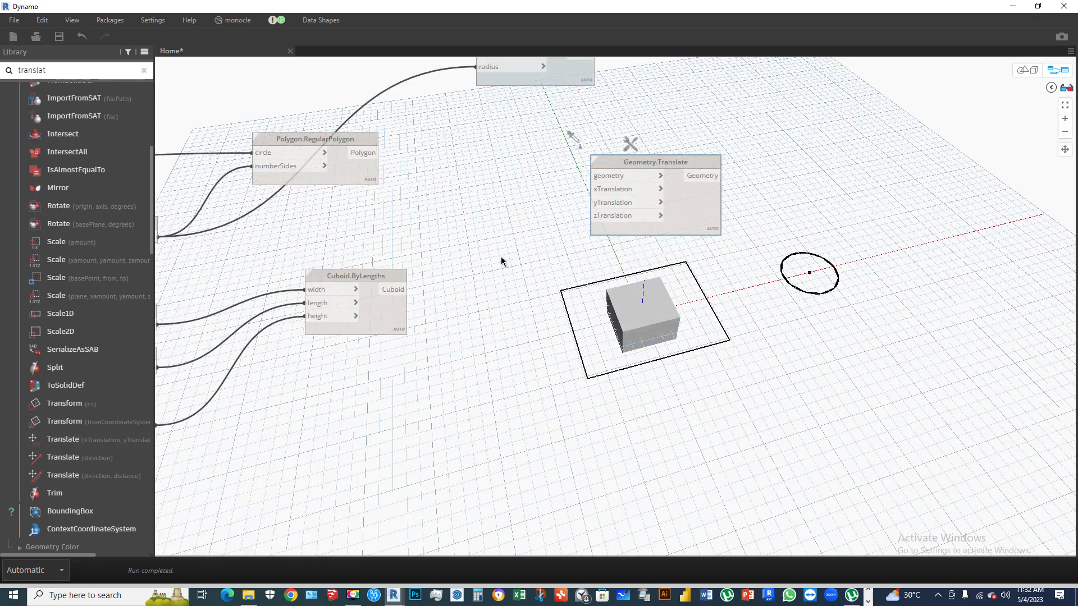
- Connect the Cuboid output of Cuboid.ByLengths to the geometry input of Geometry.Translate, and move the Translate node farther away from the cuboid node
scroll(387, 182, "down", 3)
scroll(374, 236, "up", 3)
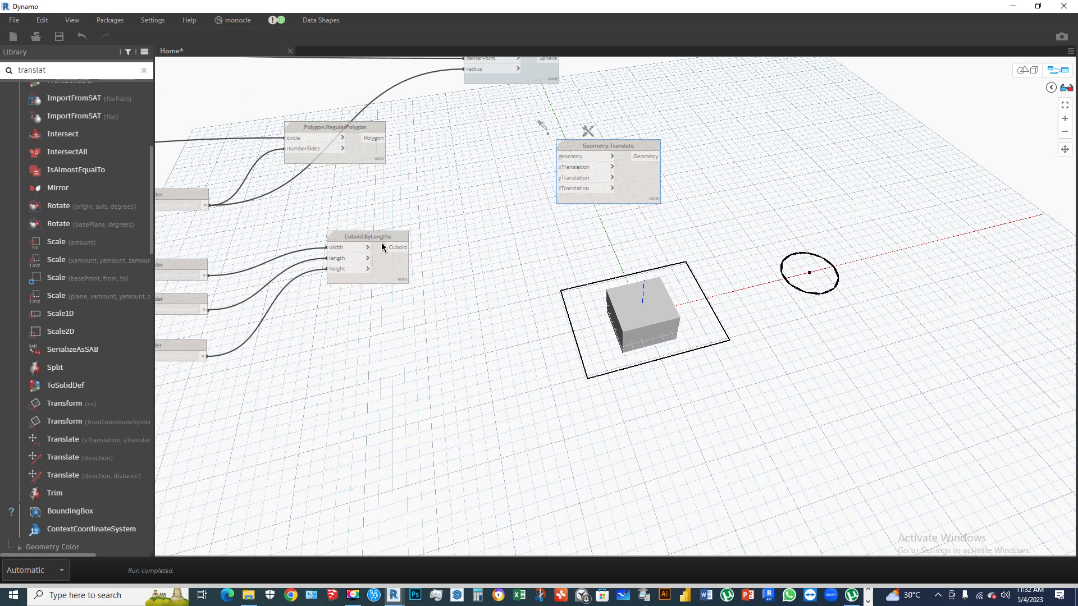
left_click(410, 247)
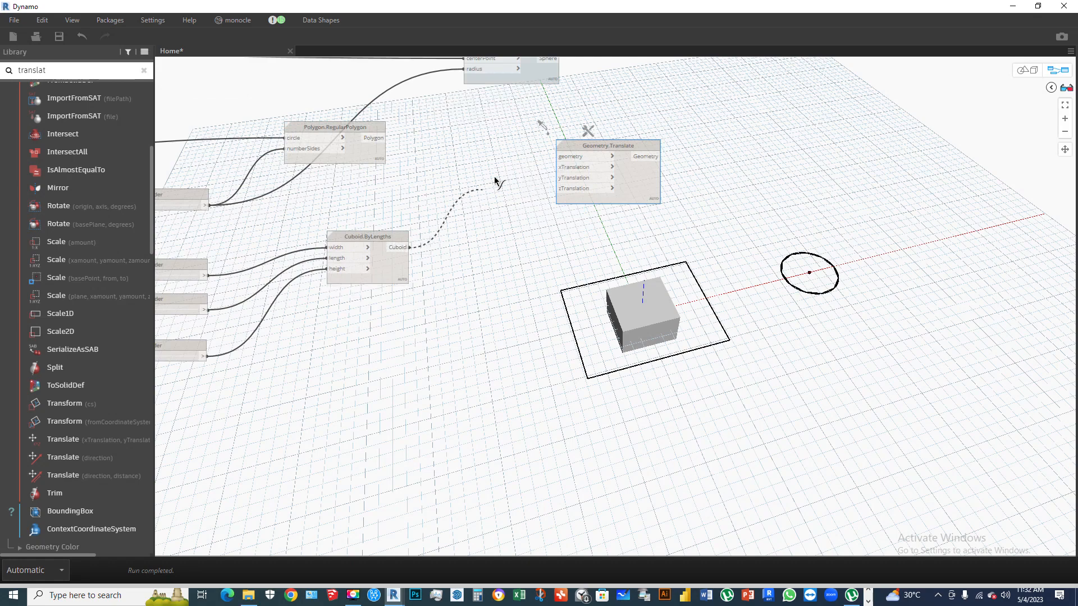
left_click(564, 158)
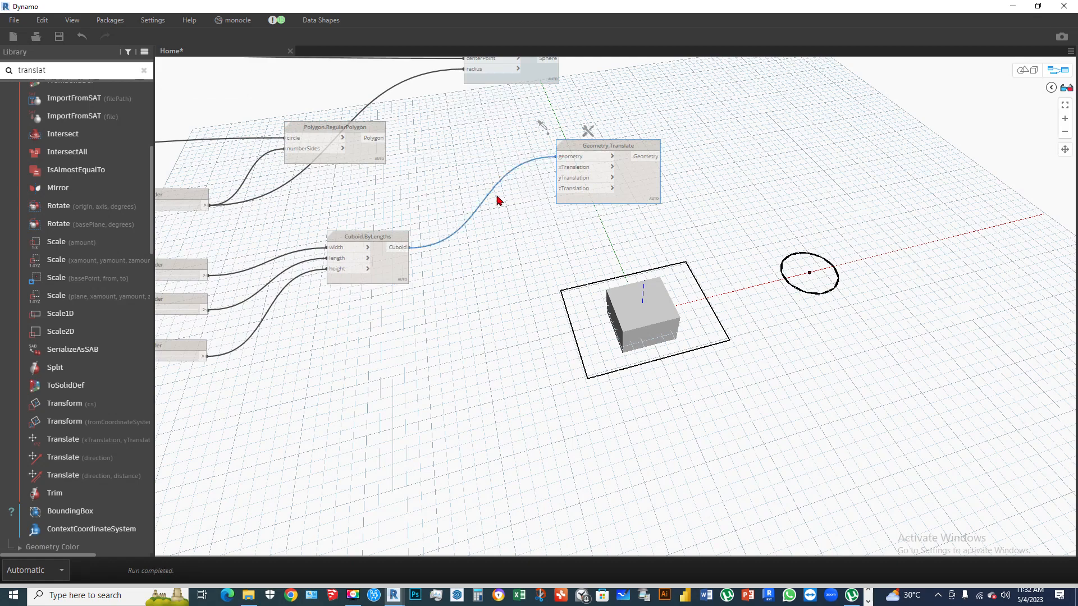
left_click_drag(641, 163, 694, 153)
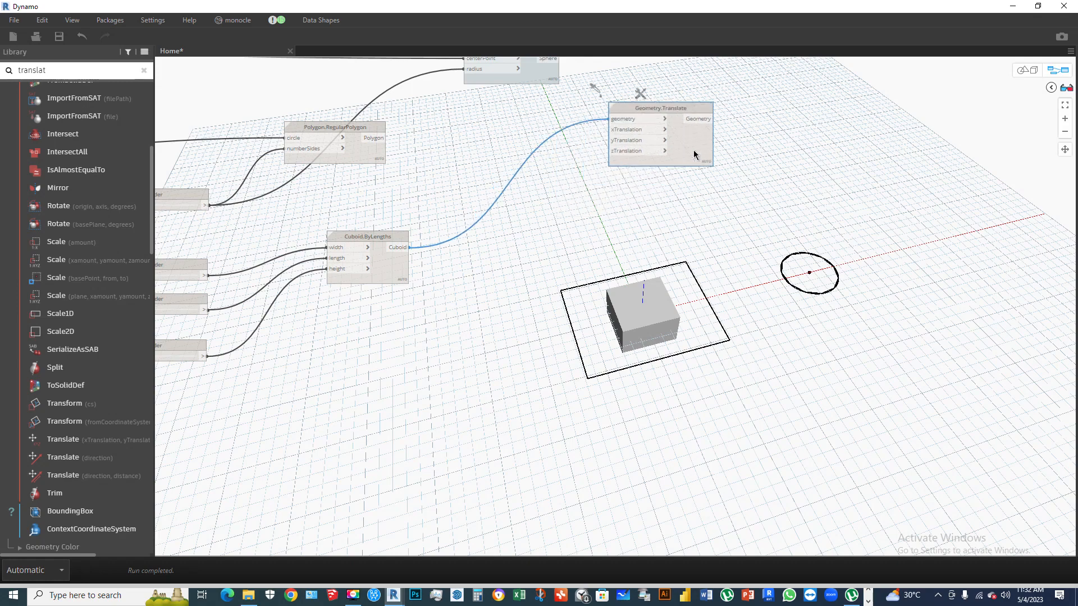
right_click(410, 339)
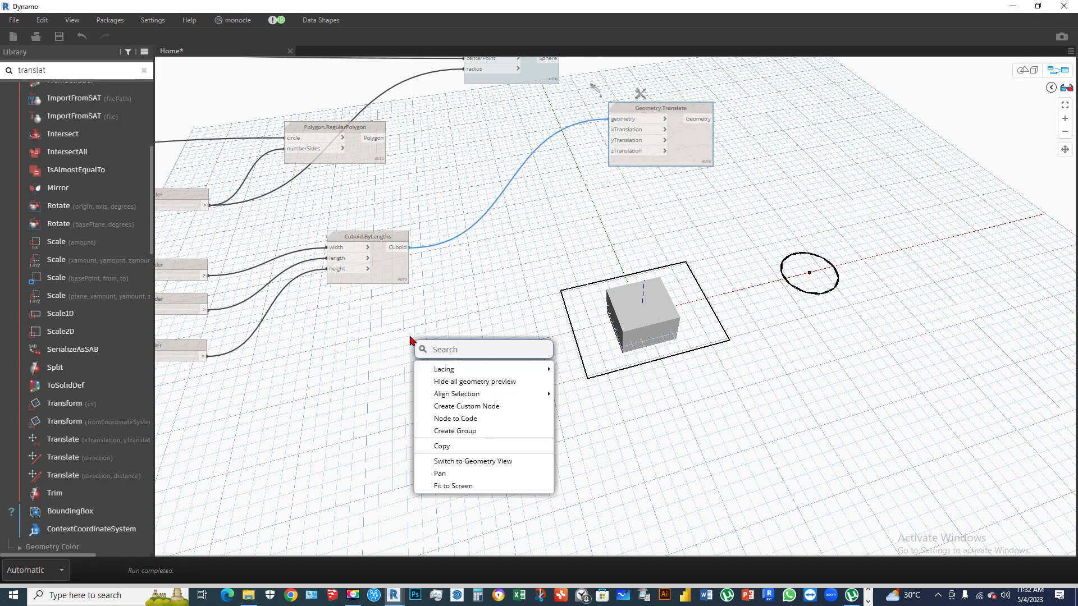
left_click(437, 337)
right_click(451, 352)
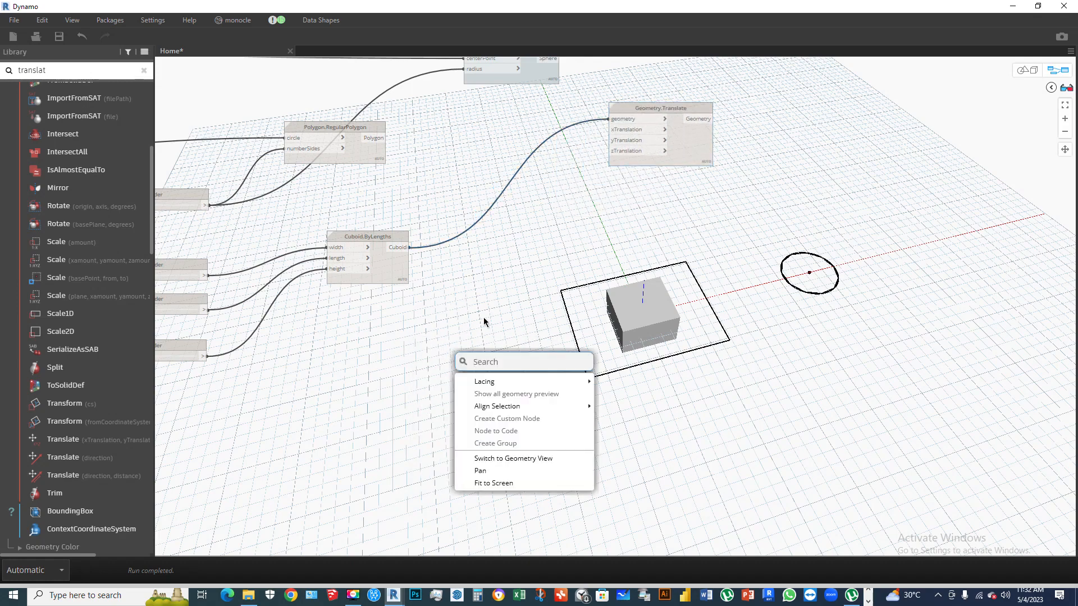
mouse_move(480, 384)
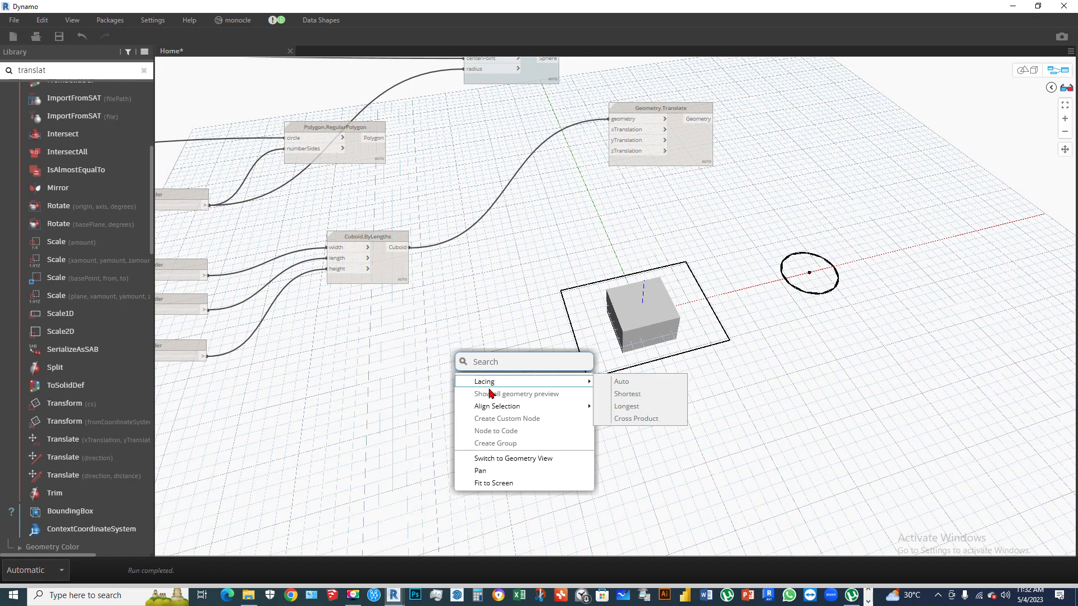
left_click(487, 326)
- Add a Number Slider node and place it in the free space below Cuboid.ByLengths
right_click(465, 357)
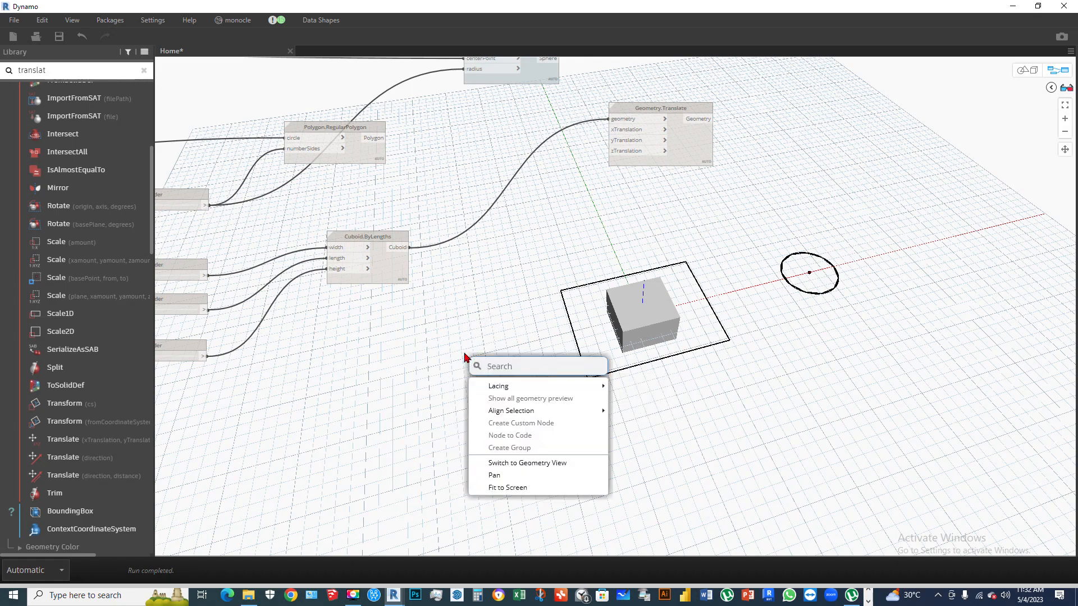
type("slider")
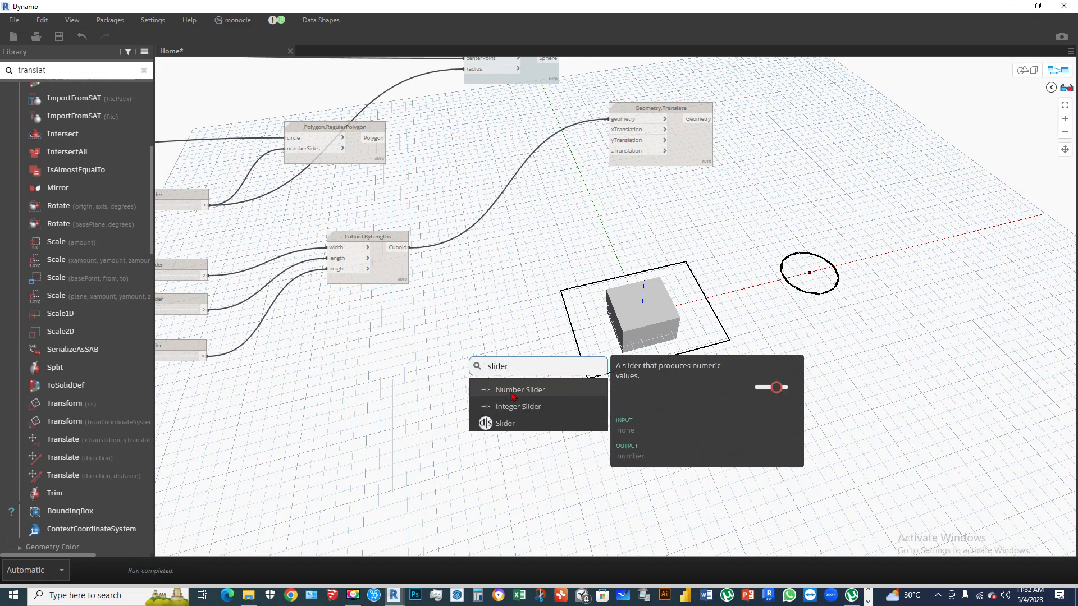
left_click(521, 390)
left_click_drag(553, 396, 344, 351)
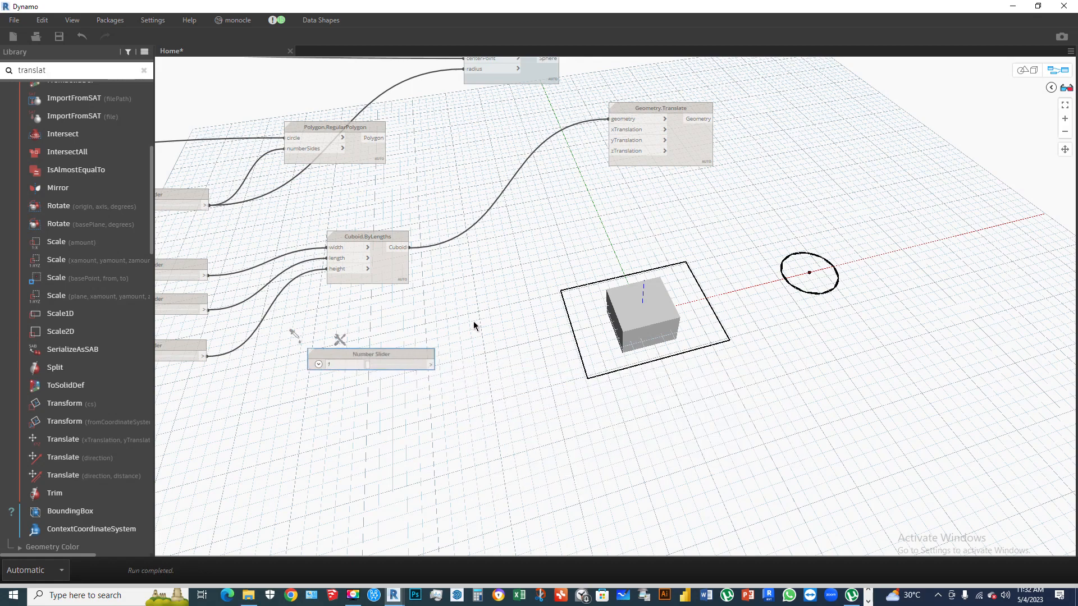
- Test the Number Slider on the xTranslation, yTranslation and zTranslation inputs of Geometry.Translate one after another, ending at 13.6 on zTranslation
left_click_drag(431, 365, 616, 130)
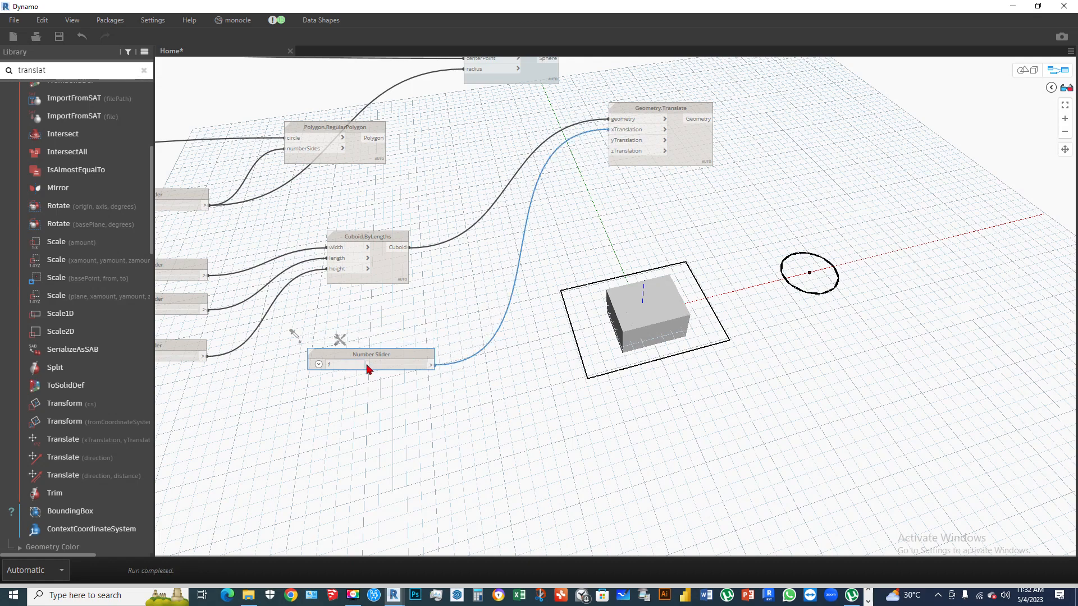
mouse_move(369, 368)
left_mouse_down()
mouse_move(387, 368)
mouse_move(377, 367)
left_mouse_up()
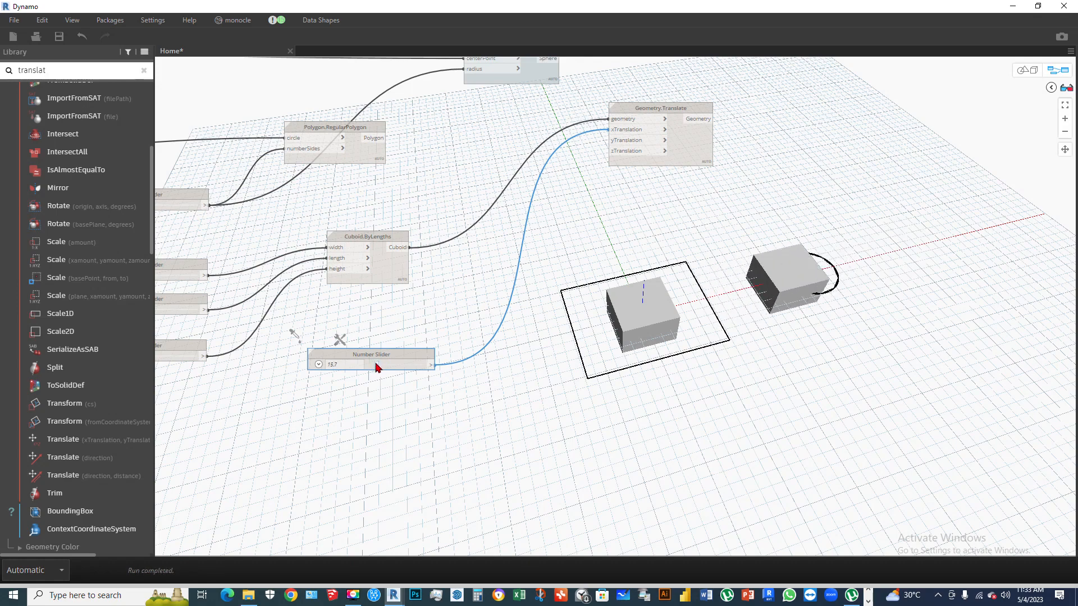
left_click_drag(611, 130, 621, 142)
left_click_drag(378, 369, 386, 369)
left_click_drag(386, 369, 384, 369)
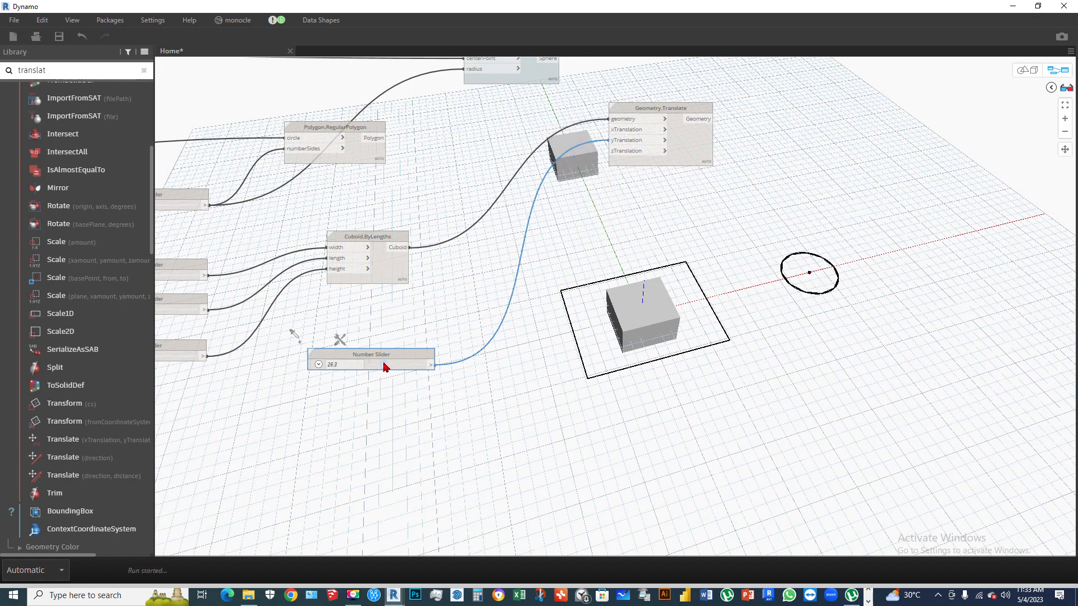
mouse_move(611, 140)
left_mouse_down()
mouse_move(585, 144)
mouse_move(611, 151)
left_mouse_up()
left_click_drag(383, 369, 378, 367)
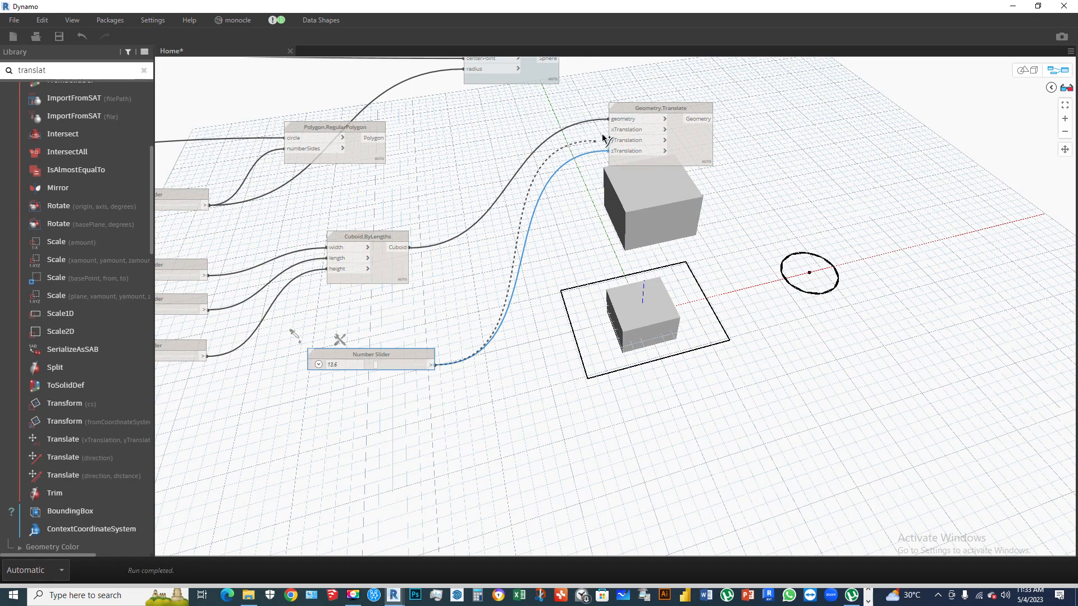
- Connect the Number Slider to the yTranslation and xTranslation inputs as well, and view the diagonally moved cuboid from a lower angle
left_click(611, 140)
left_click(431, 365)
left_click(624, 131)
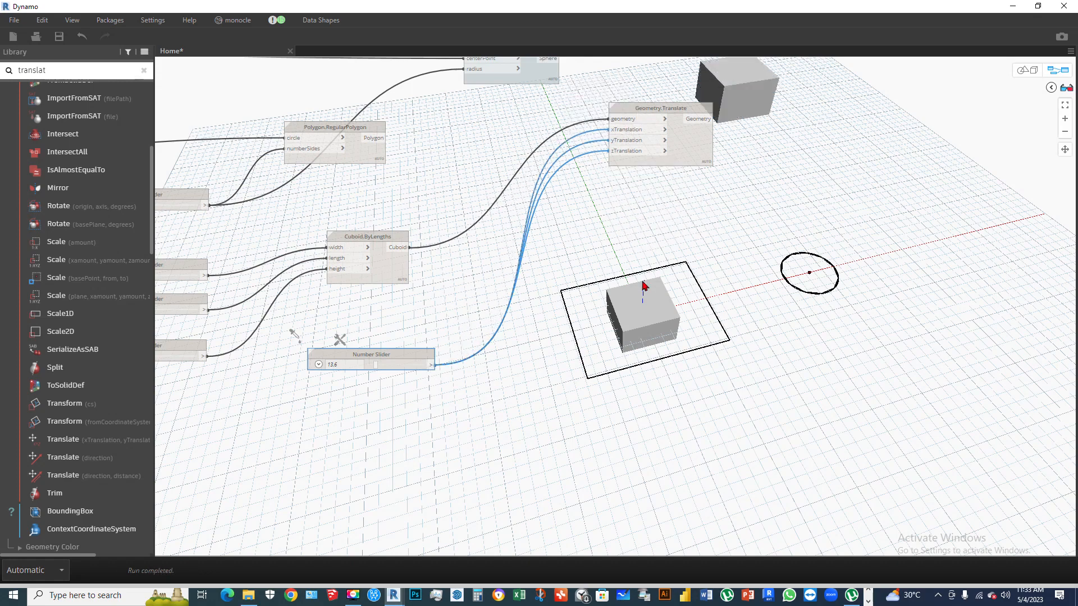
left_click(1027, 70)
right_click_drag(782, 236, 857, 207)
left_click(1023, 71)
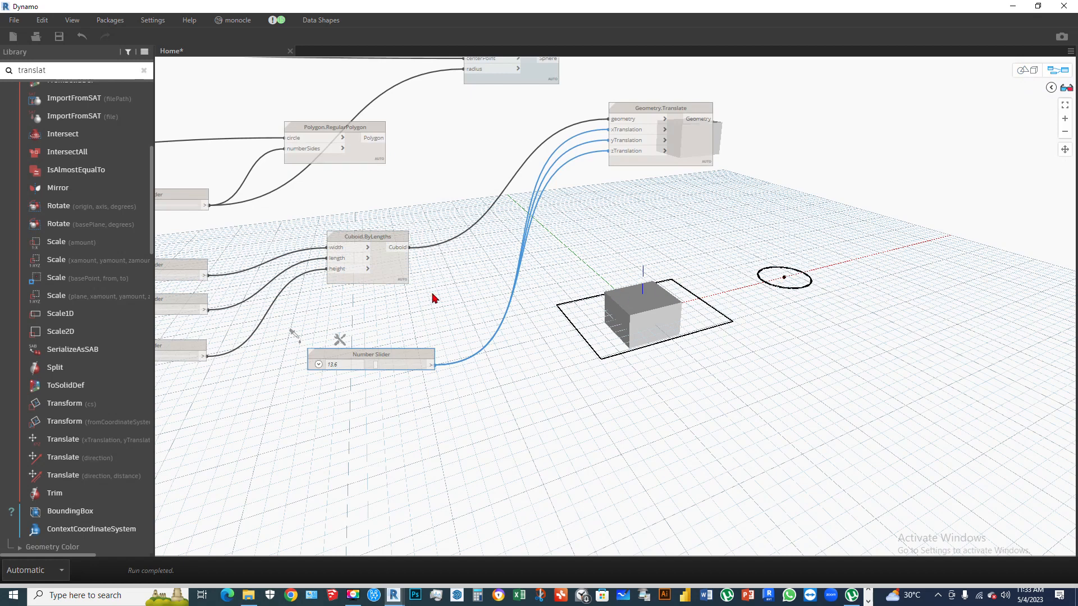
- Disconnect the Number Slider from the xTranslation, yTranslation and zTranslation inputs of Geometry.Translate
left_click(616, 129)
left_click(583, 134)
left_click(622, 141)
left_click(581, 145)
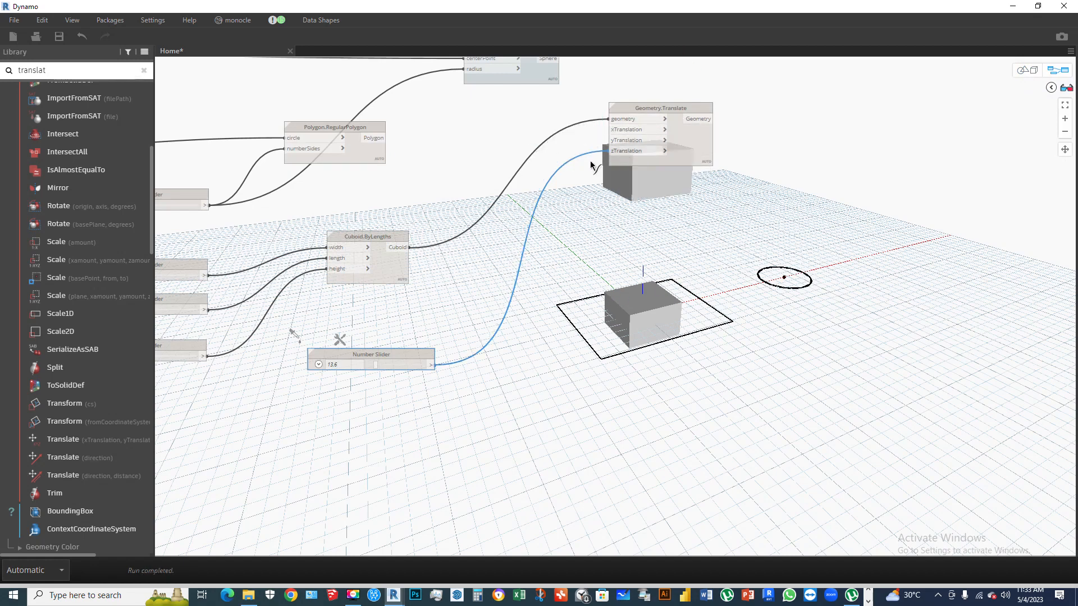
left_click(612, 150)
left_click(566, 208)
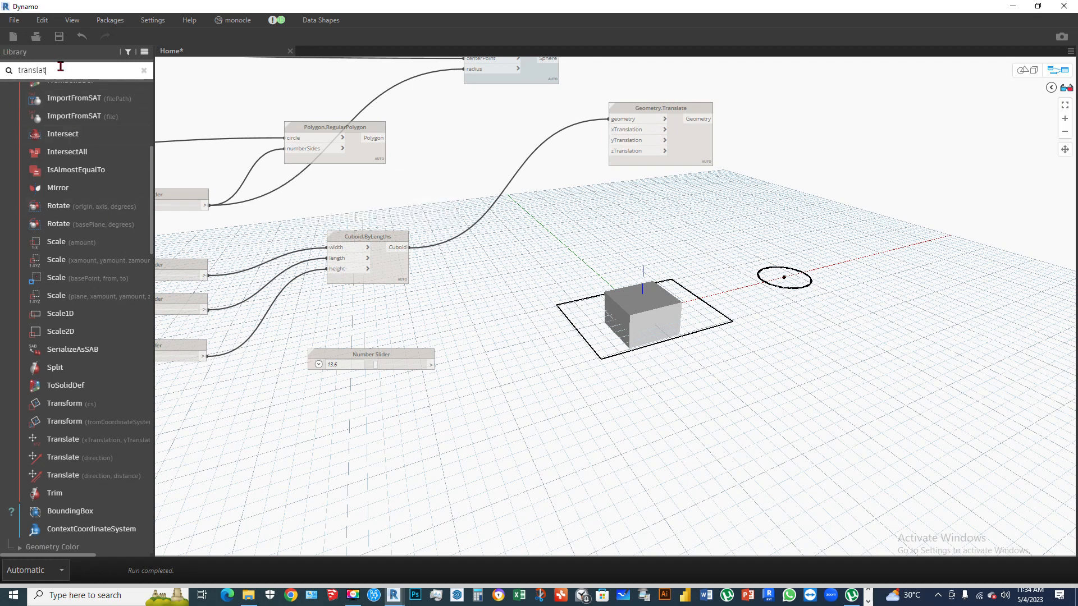
- Search the node library for "sequence" and open the List Generate category that contains the Sequence node
left_click_drag(55, 67, 2, 76)
type("search")
key("BackSpace")
key("BackSpace")
key("BackSpace")
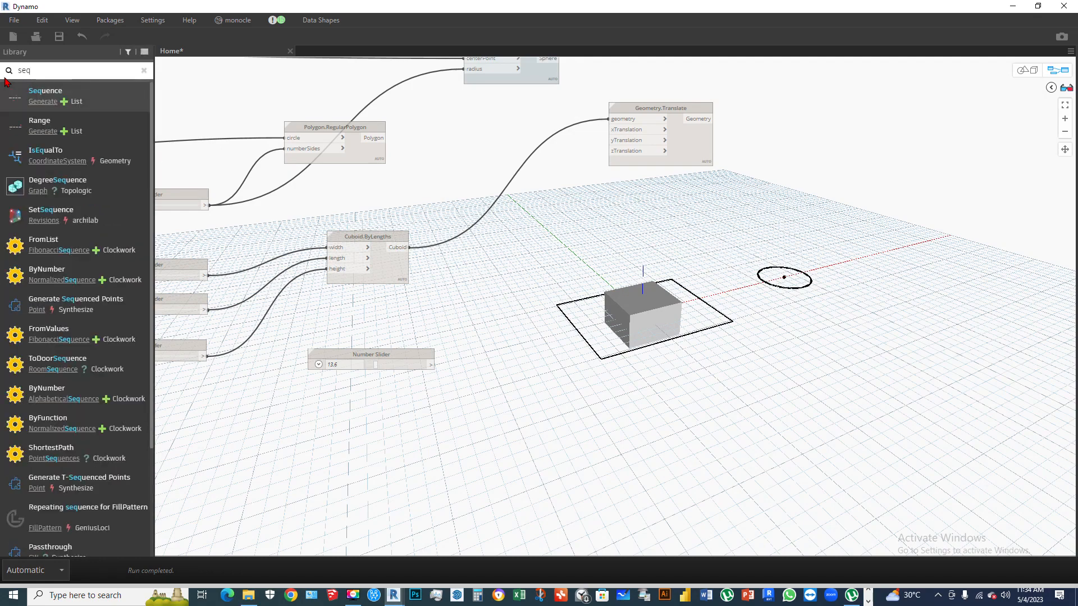
type("ence")
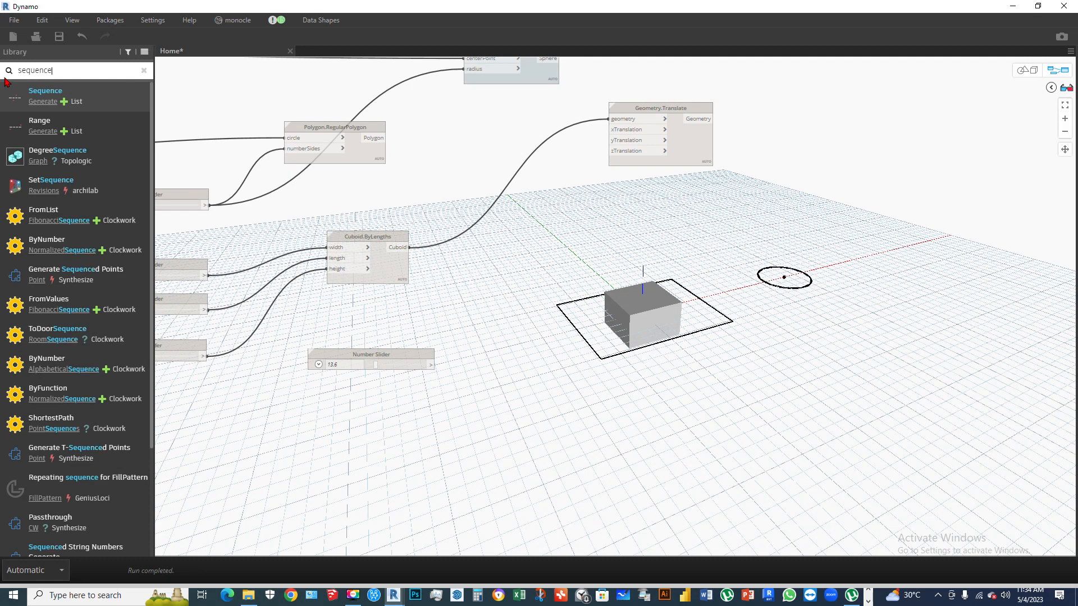
mouse_move(43, 97)
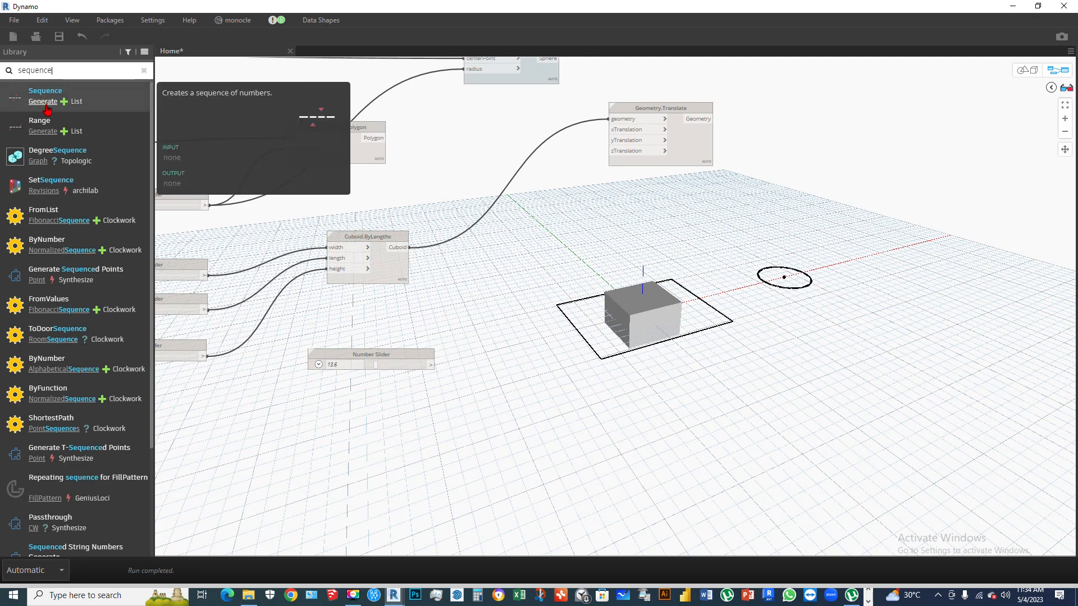
left_click(45, 102)
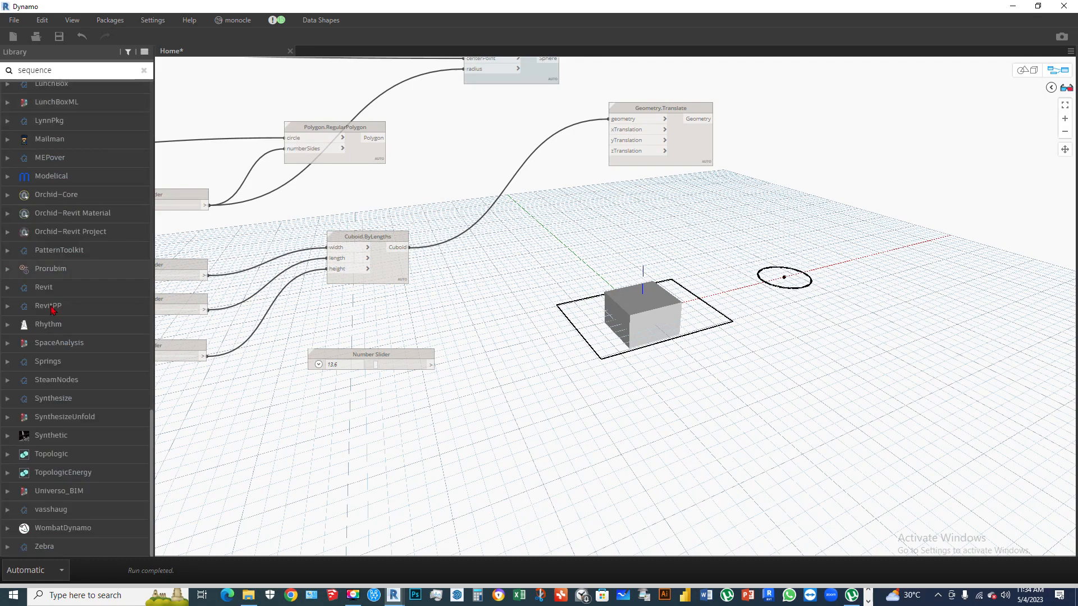
- Add the Sequence node from the List Generate category and place it beside the Number Slider
scroll(59, 303, "up", 15)
scroll(59, 317, "up", 10)
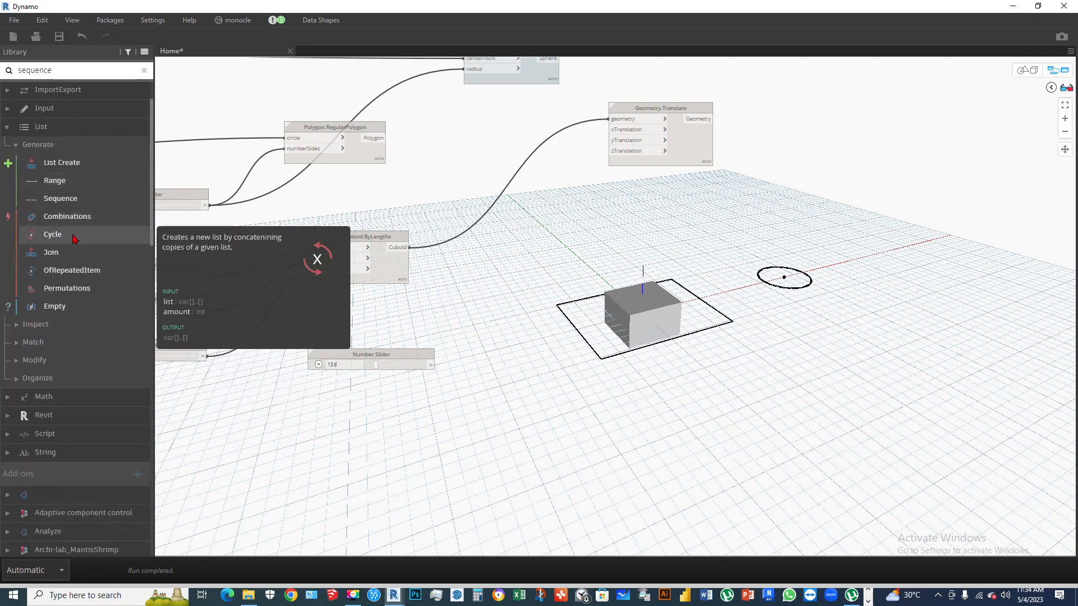
scroll(77, 238, "up", 2)
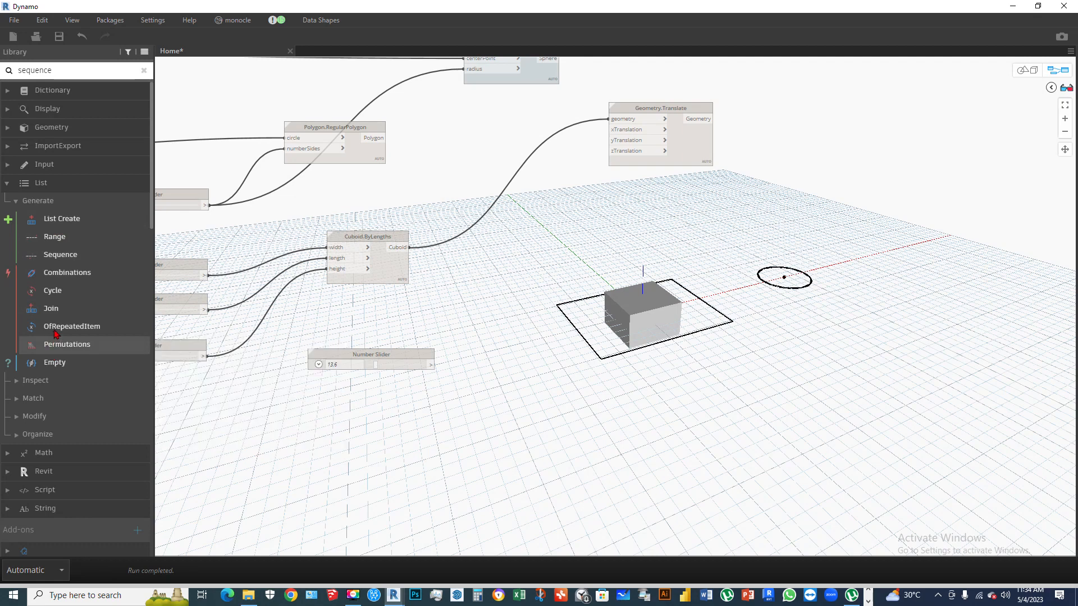
left_click(60, 254)
left_click_drag(644, 329, 551, 362)
- Connect the seq output of the Sequence node to the xTranslation input of Geometry.Translate
scroll(554, 363, "up", 2)
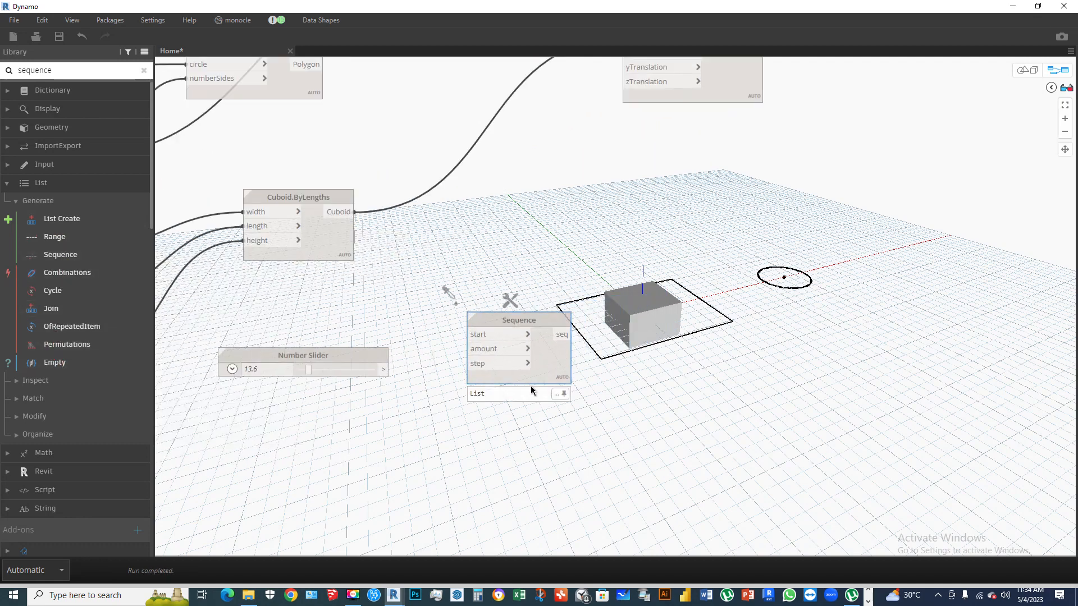
scroll(553, 365, "up", 2)
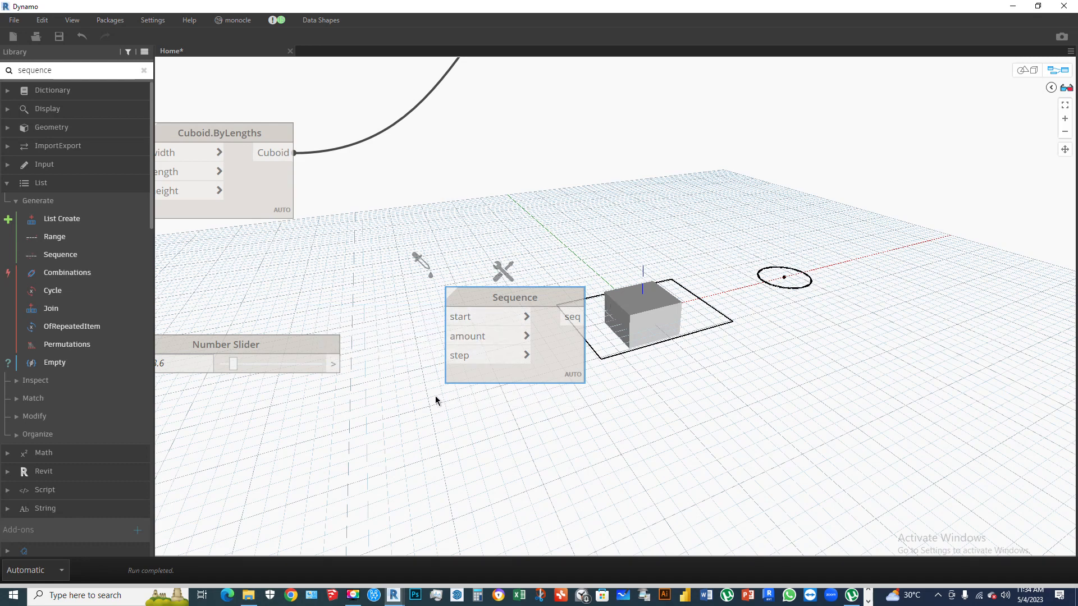
scroll(437, 396, "down", 4)
scroll(567, 228, "up", 1)
left_click_drag(497, 380, 540, 158)
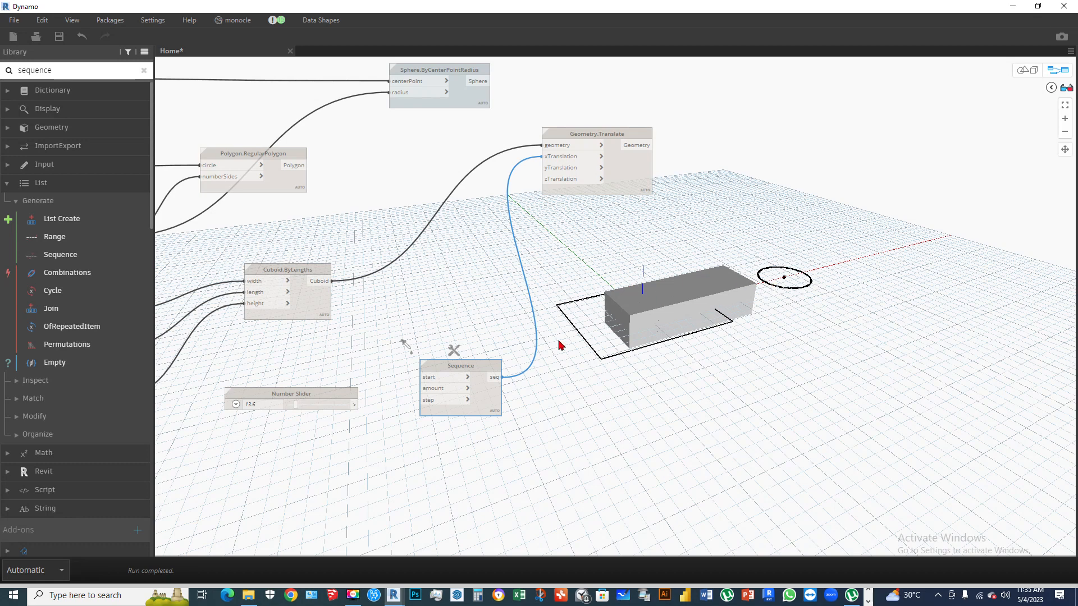
- Connect the Number Slider to the amount input of Sequence, raise its value, and align the slider with that input
left_click(356, 405)
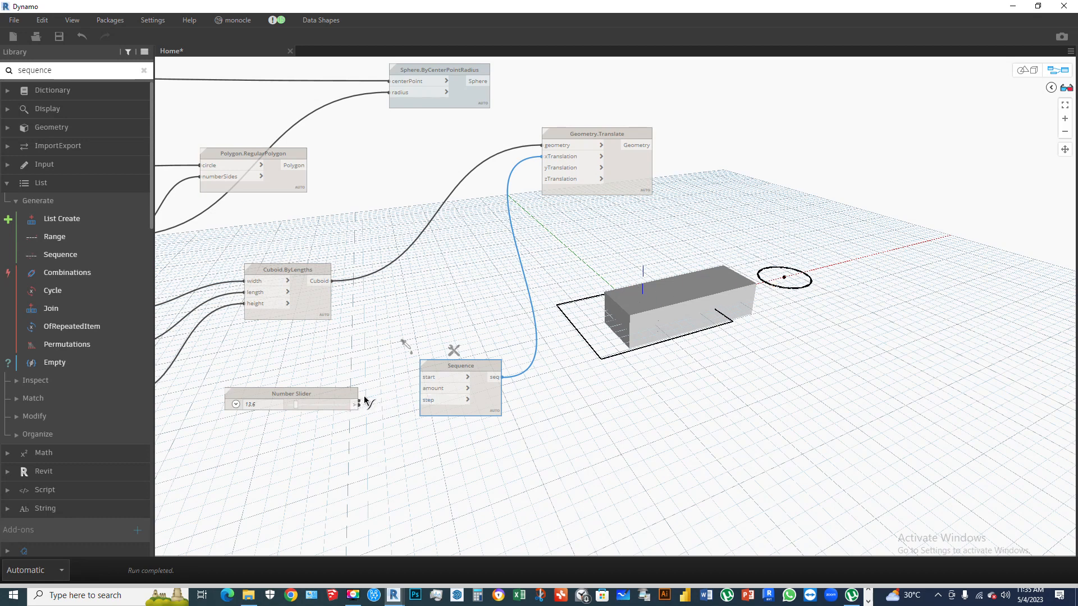
left_click(418, 388)
left_click_drag(297, 406, 323, 379)
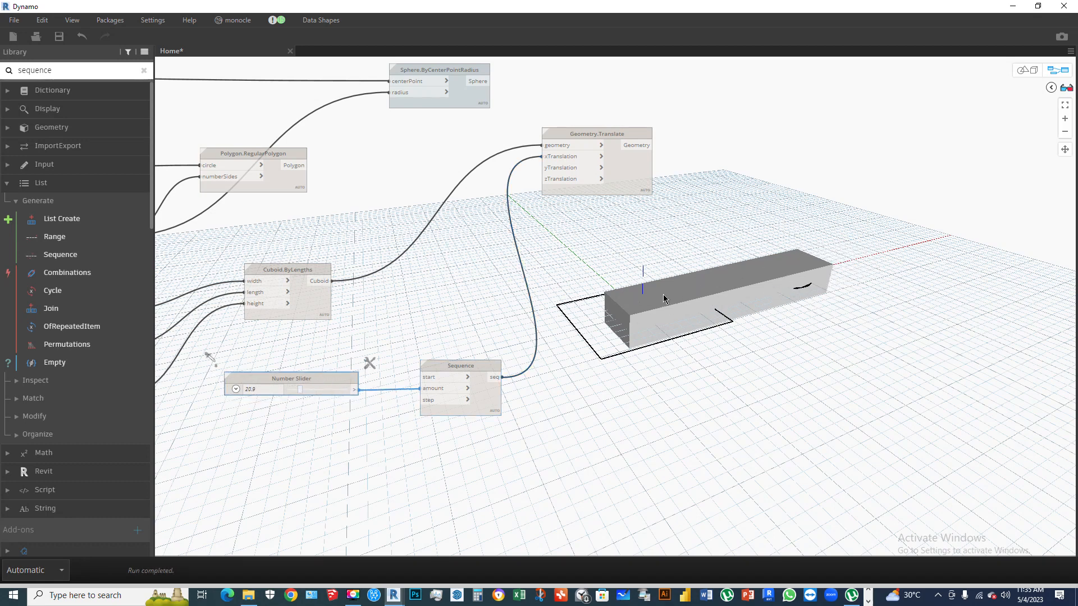
- Add an Integer Slider node below the Number Slider and connect it to the step input of Sequence
left_click(282, 434)
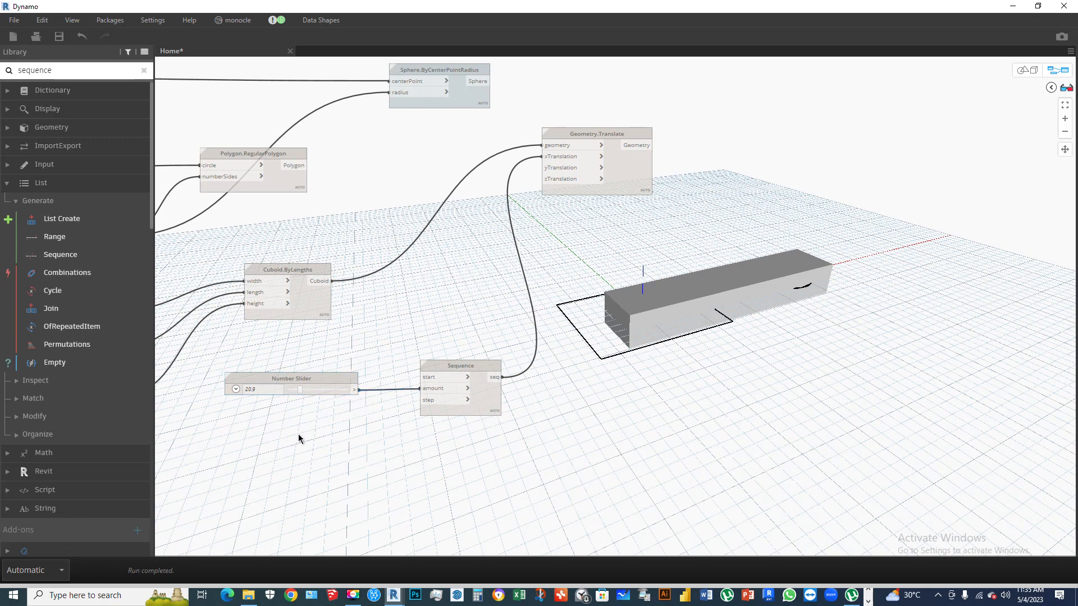
right_click(300, 439)
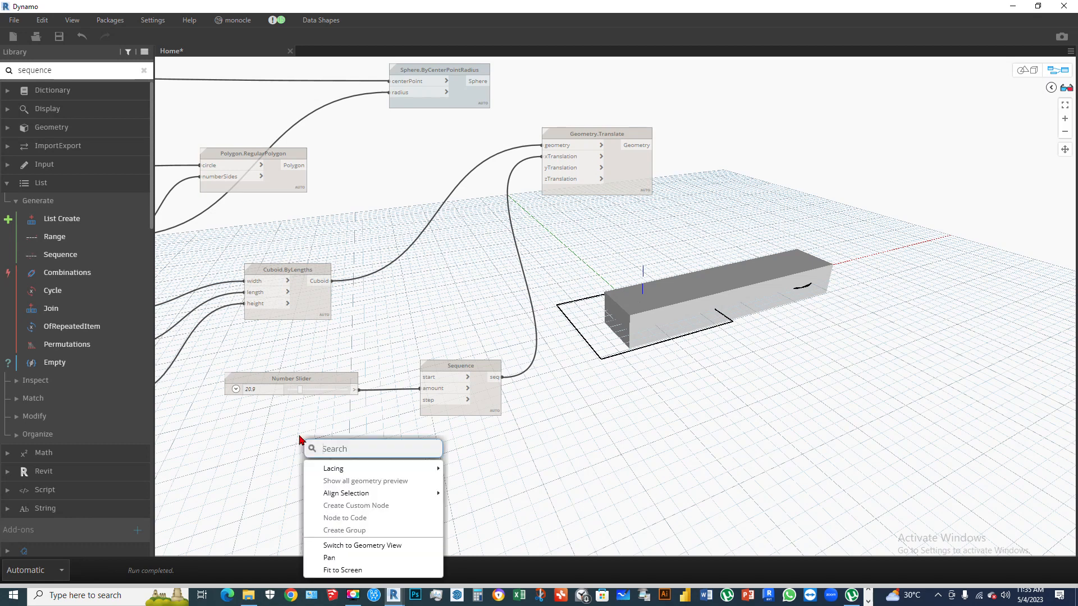
type("slio")
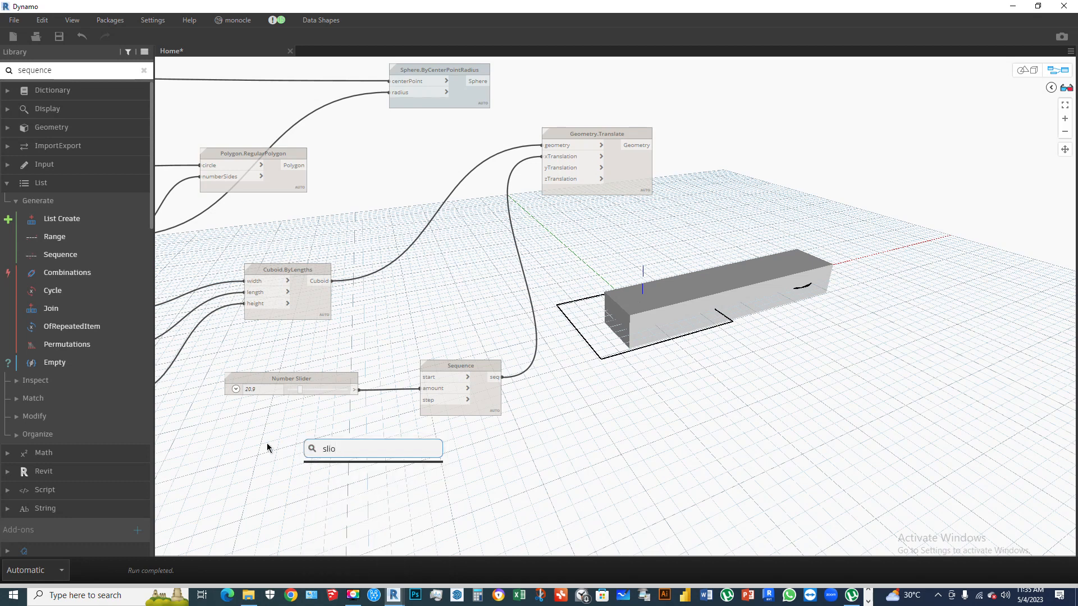
key("BackSpace")
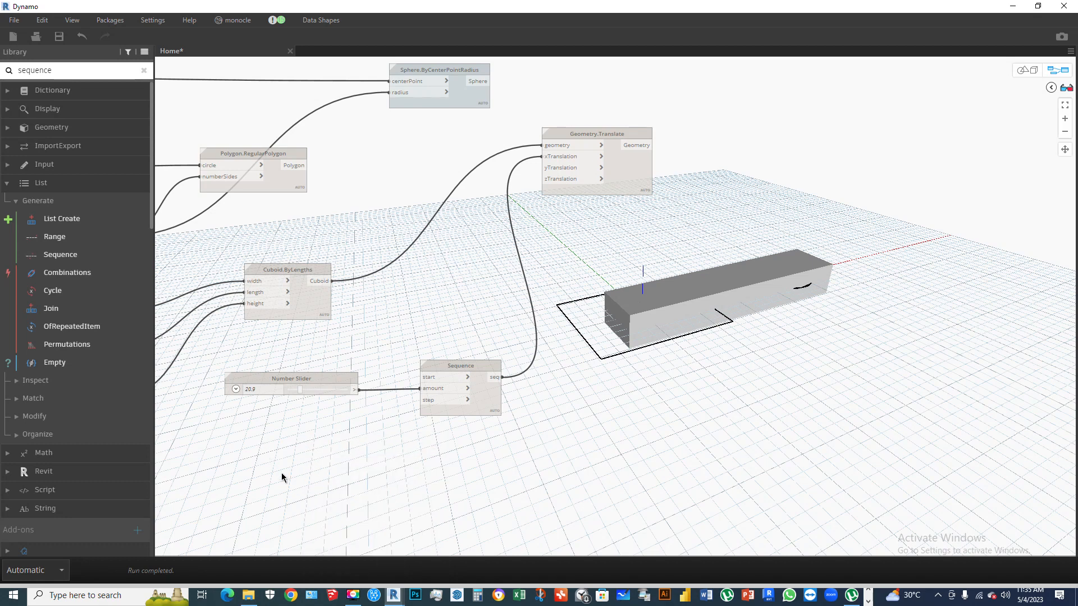
type("der")
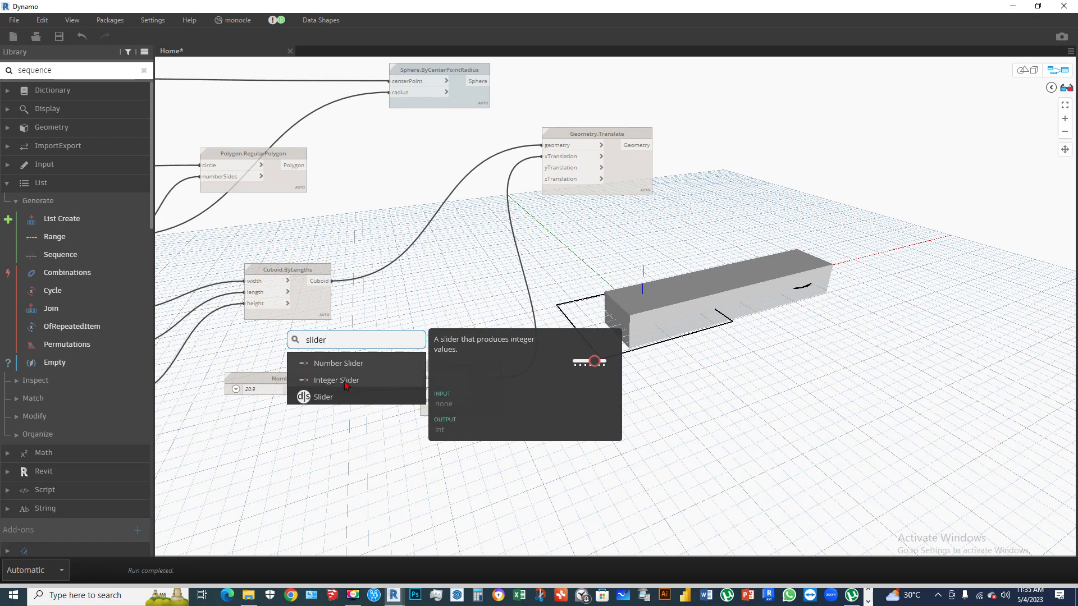
left_click(346, 382)
mouse_move(423, 395)
left_mouse_down()
mouse_move(292, 434)
mouse_move(437, 404)
left_mouse_up()
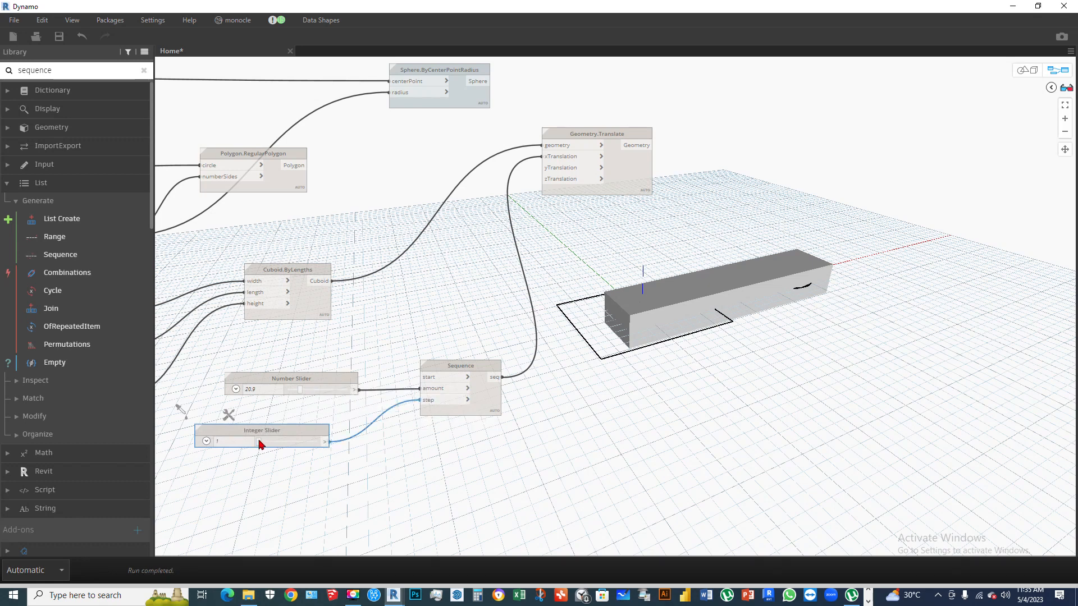
- Set the Number Slider to 18.7 and tidy the positions of the Sequence and Integer Slider nodes
left_click_drag(259, 445, 260, 444)
left_click_drag(301, 393, 299, 393)
left_click_drag(484, 405, 493, 401)
left_click_drag(324, 431, 322, 420)
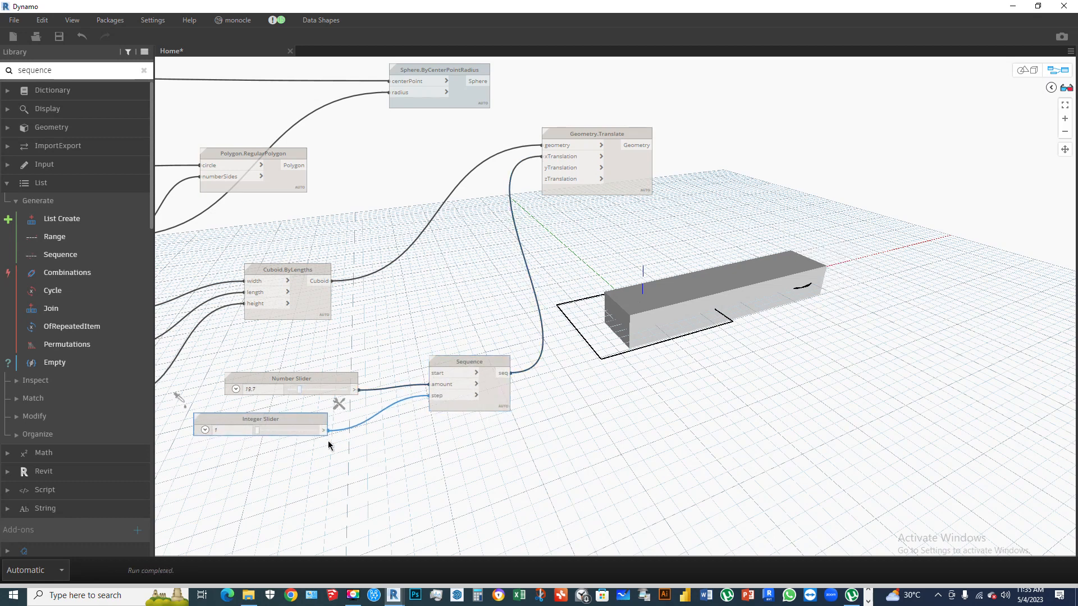
- Replace the Integer Slider with a copy of the Number Slider connected to the step input of Sequence
left_click_drag(358, 393, 431, 396)
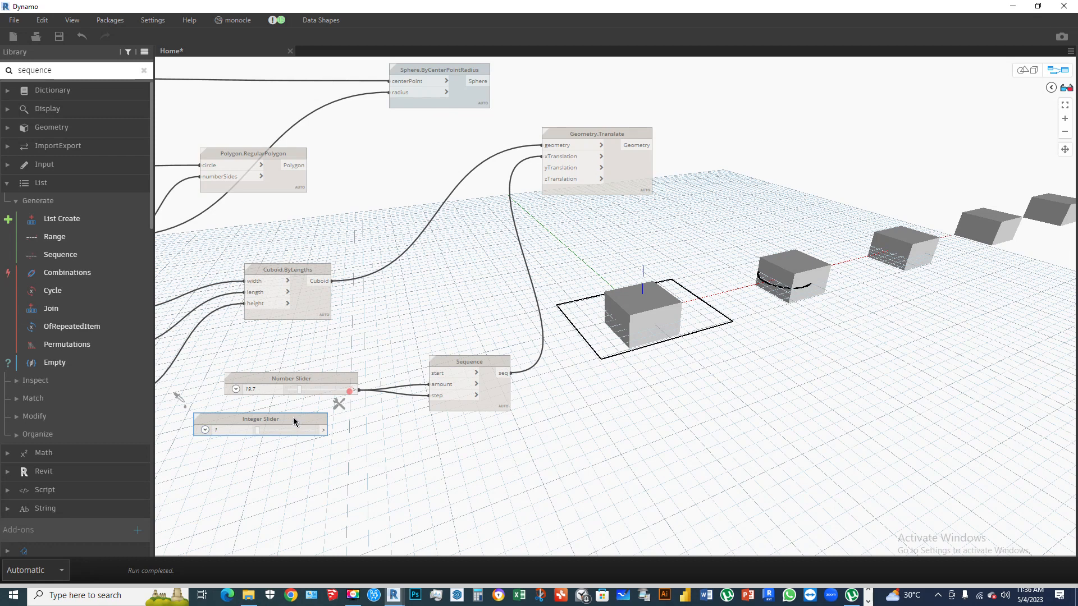
key("Delete")
left_click(313, 378)
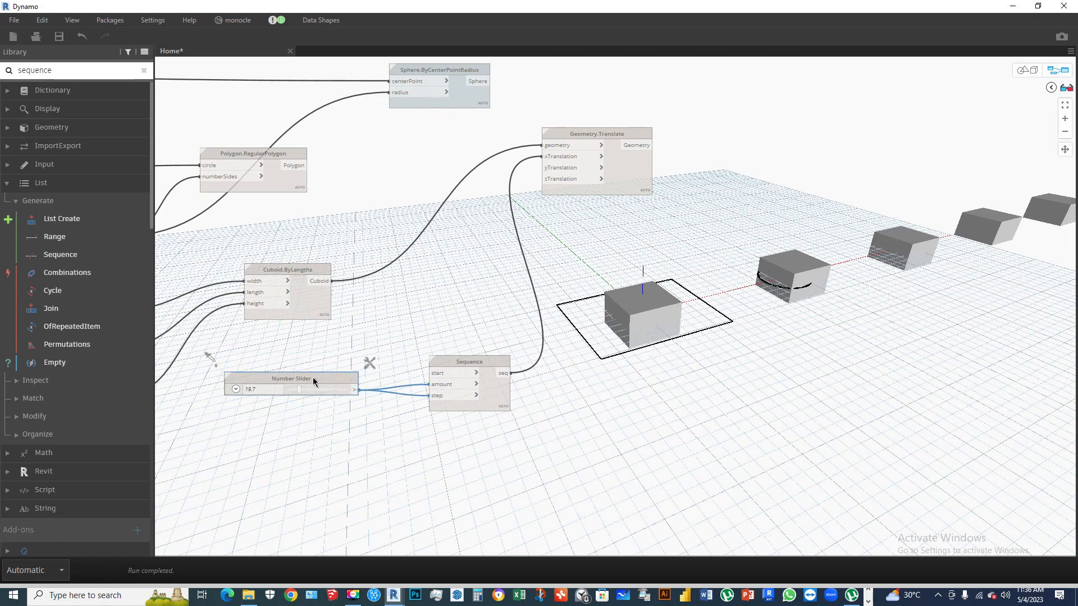
left_click_drag(312, 378, 434, 396, "ctrl")
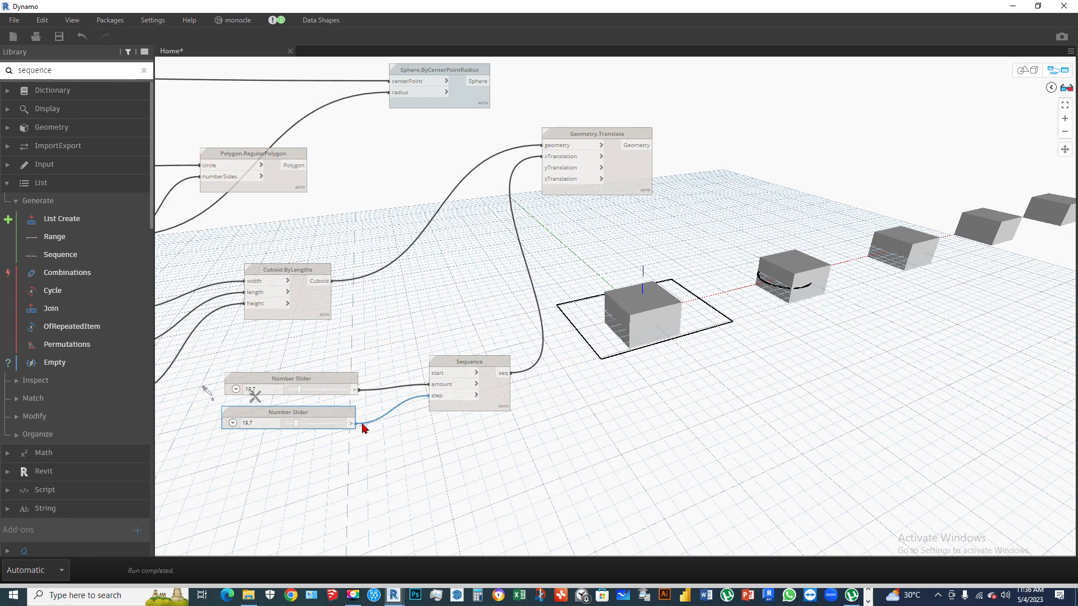
- Lower the Number Slider feeding the step input of Sequence to 8.3 and inspect the whole cuboid row in the 3D preview
left_click_drag(293, 427, 289, 428)
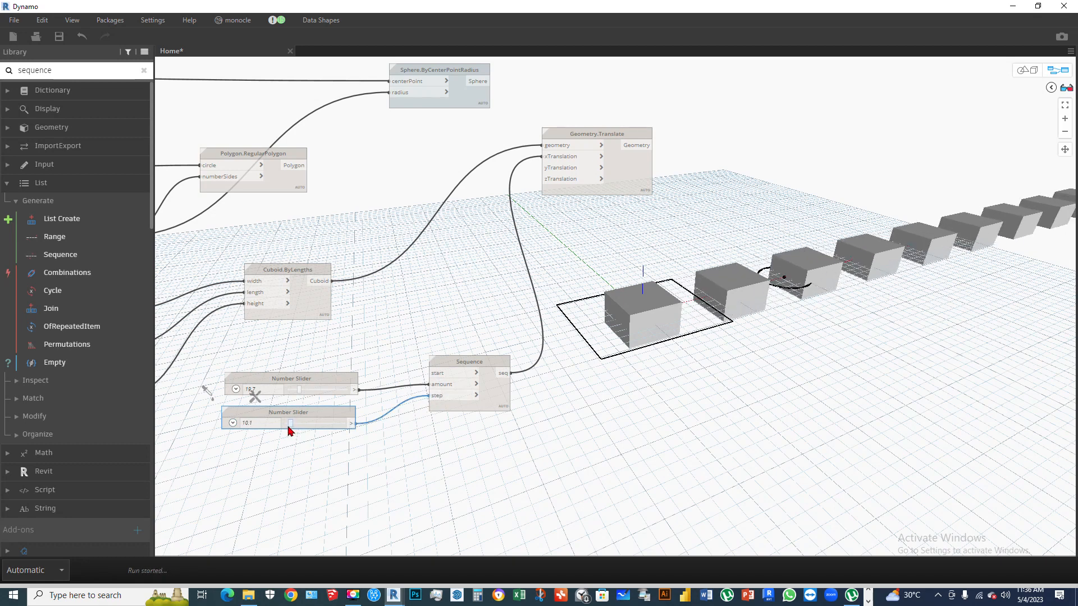
scroll(642, 338, "down", 3)
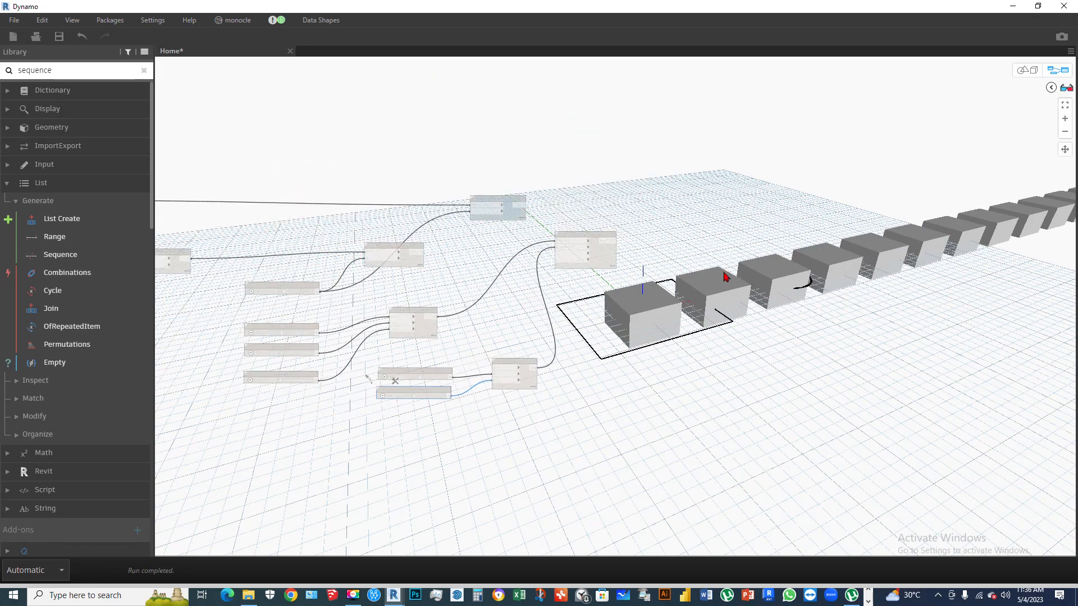
scroll(708, 286, "up", 3)
left_click(1027, 70)
mouse_move(744, 297)
right_mouse_down()
mouse_move(756, 310)
mouse_move(750, 287)
right_mouse_up()
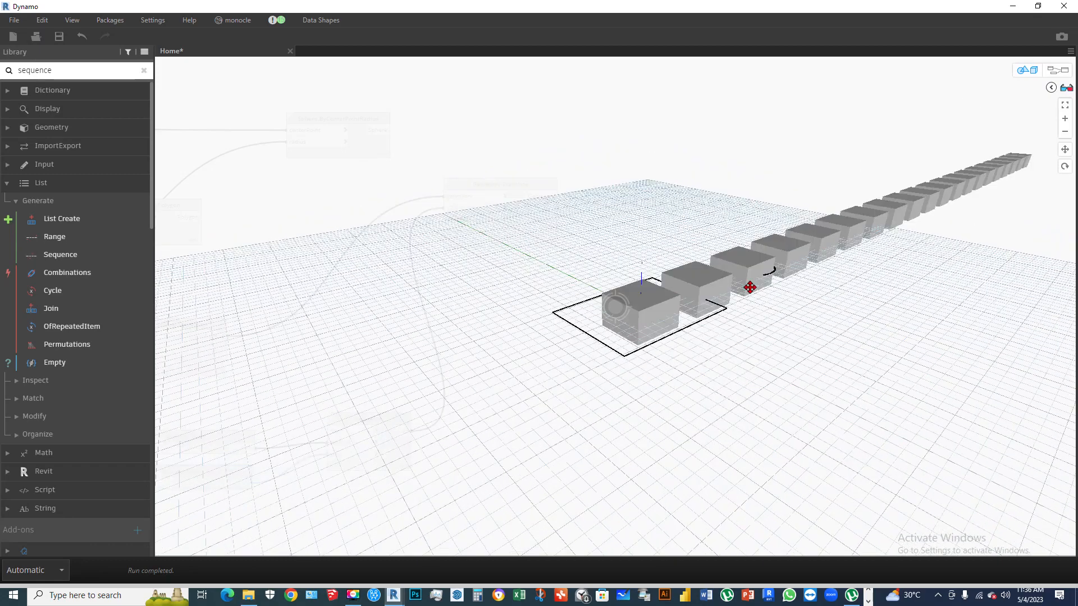
scroll(567, 322, "down", 8)
right_click_drag(923, 234, 902, 281)
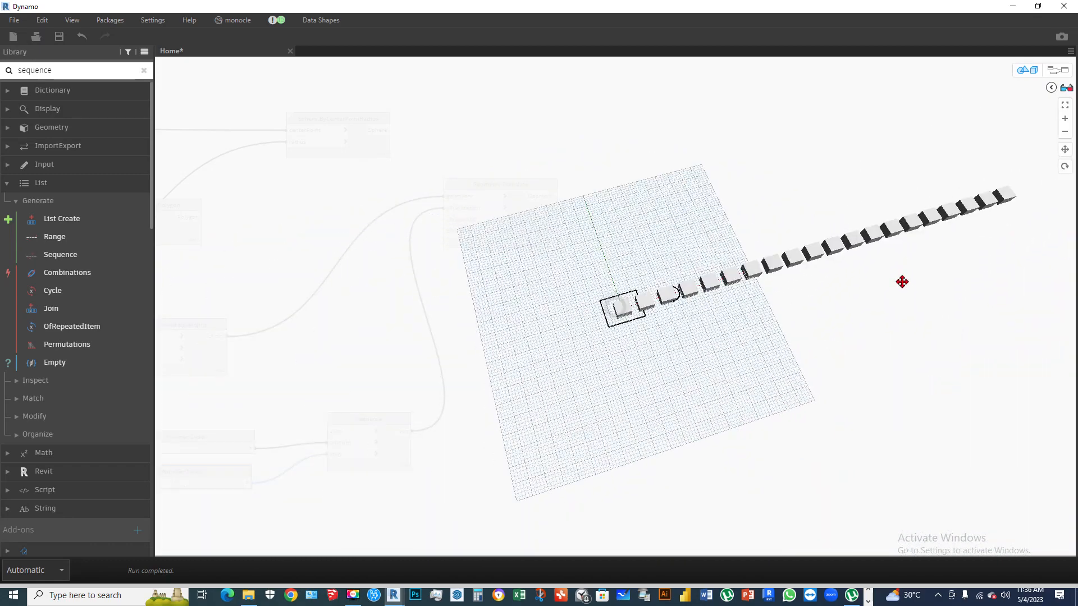
left_click(1018, 81)
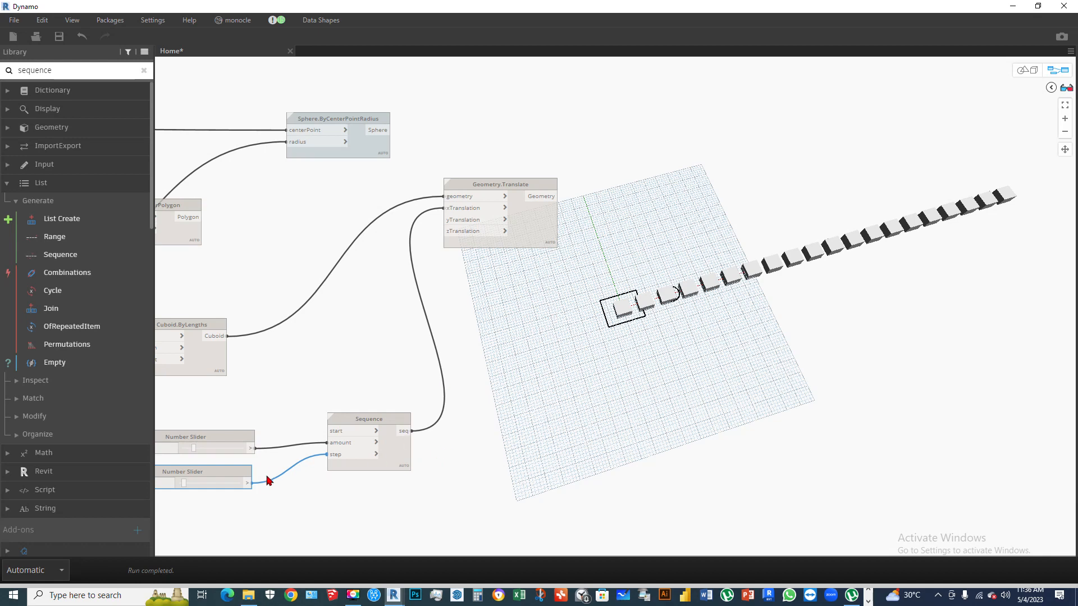
- Set the Number Slider feeding the amount input of Sequence to 13.8
middle_click_drag(497, 349, 643, 240)
left_click_drag(339, 340, 343, 342)
left_click_drag(350, 345, 339, 347)
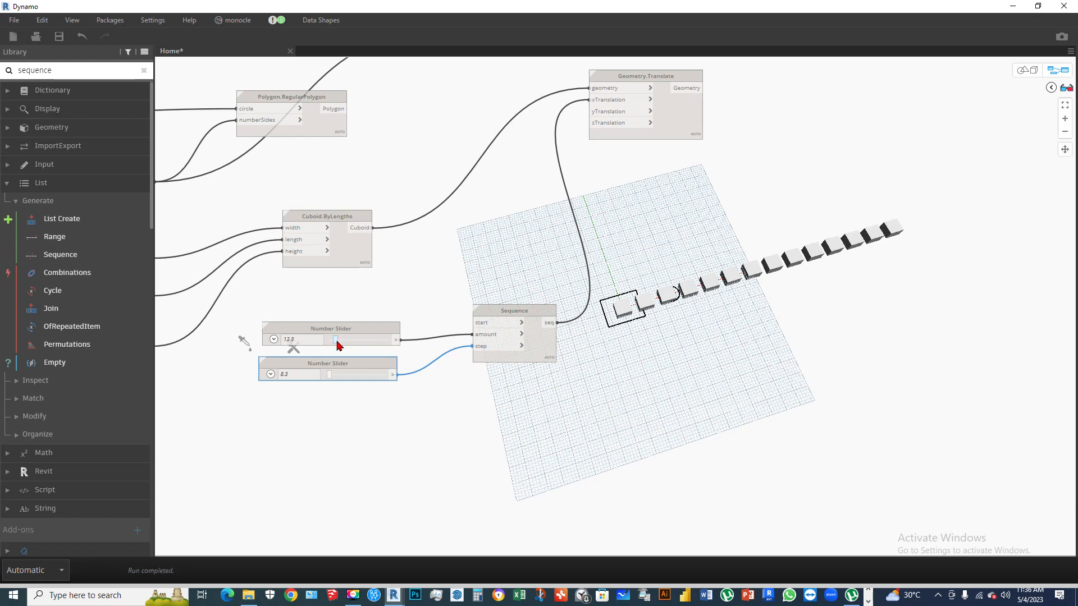
- Move the Sequence connection on Geometry.Translate from xTranslation to yTranslation to array the cuboids along y
left_click_drag(590, 100, 590, 112)
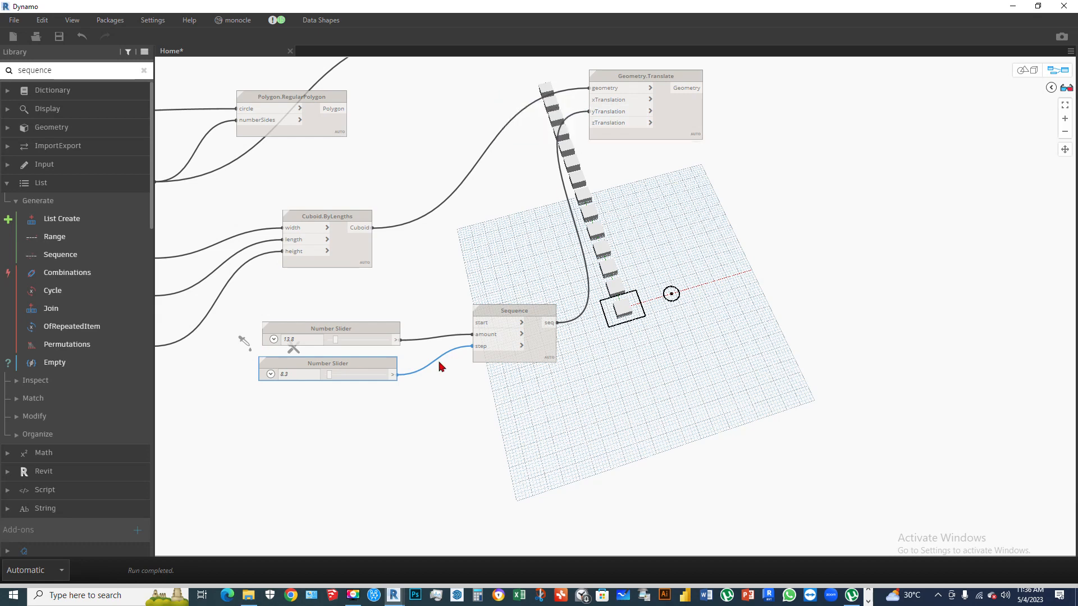
scroll(710, 303, "down", 3)
scroll(607, 230, "up", 5)
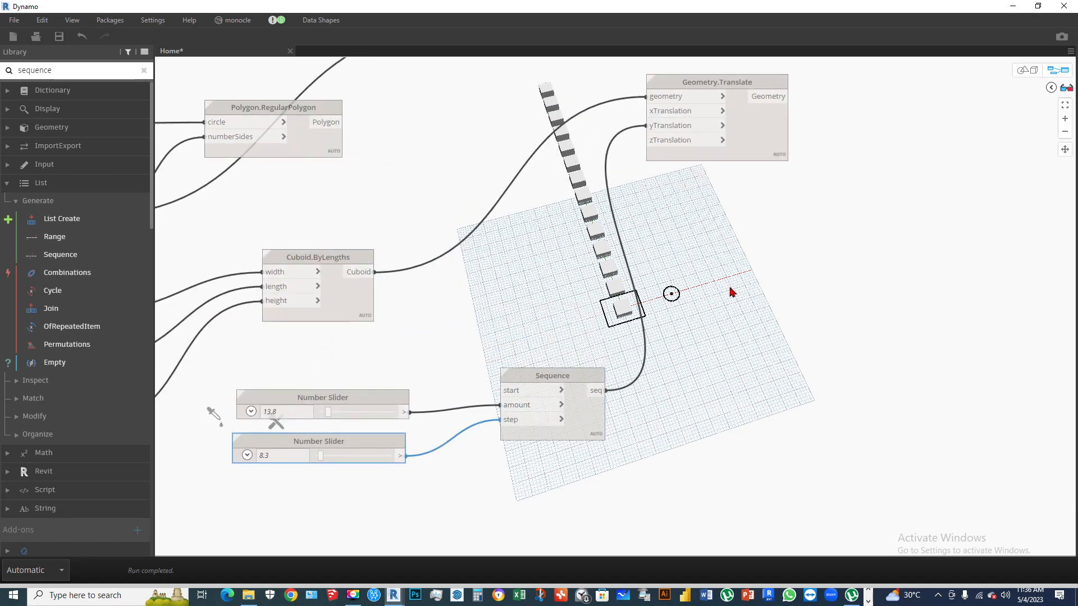
scroll(585, 309, "down", 3)
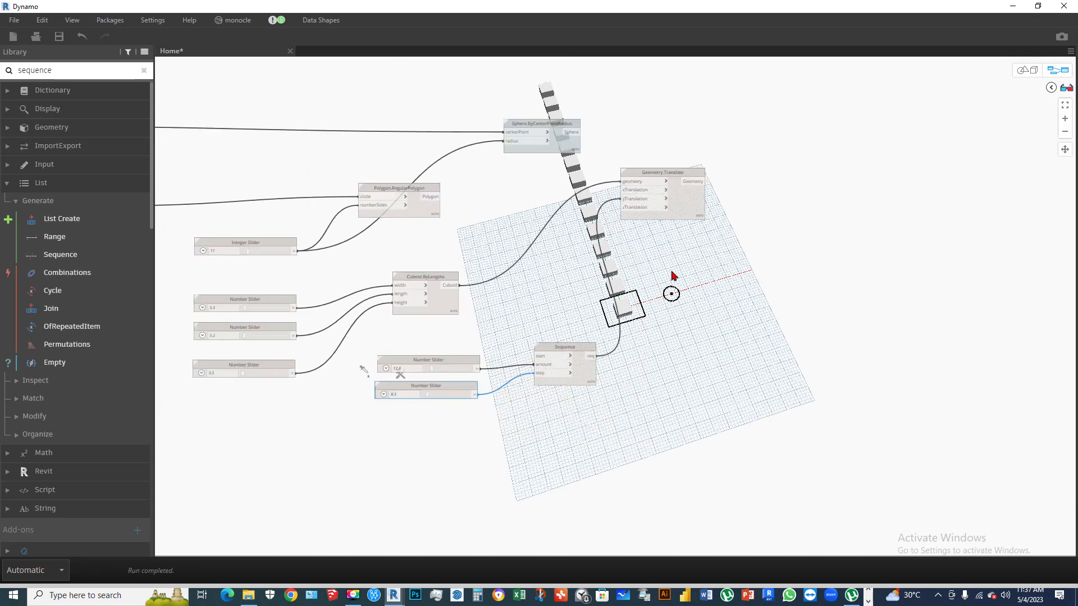